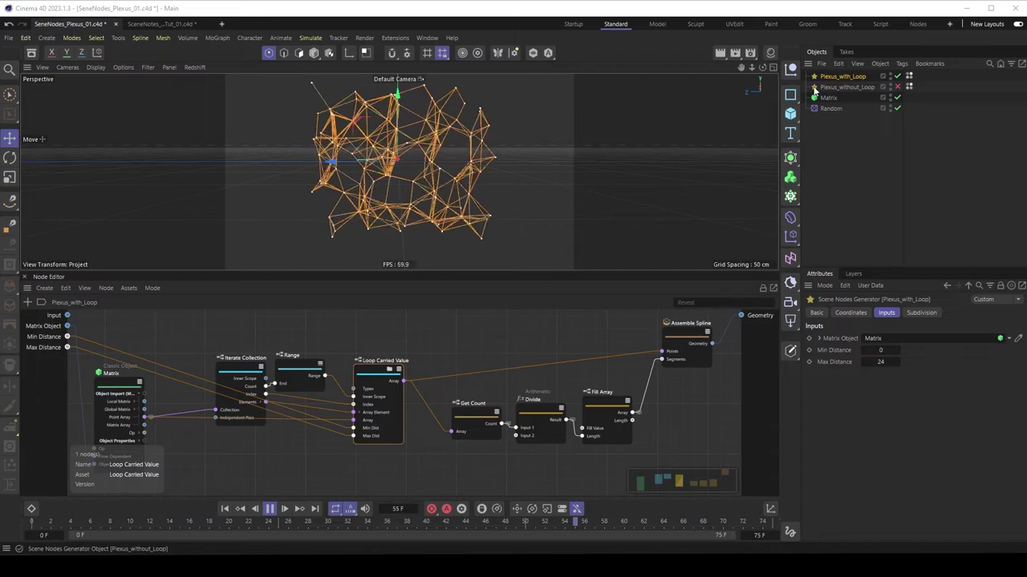
Display the node graph of Plexus_without_Loop and enlarge the Node Editor to view it
{"action": "left_click", "coordinate": [838, 87]}
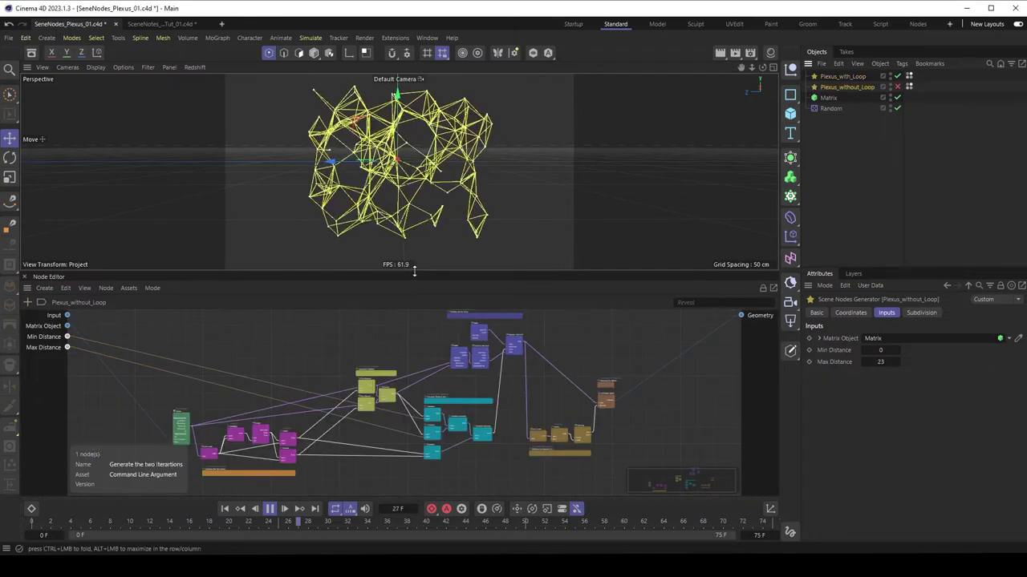
{"action": "left_click_drag", "start_coordinate": [415, 273], "coordinate": [414, 227]}
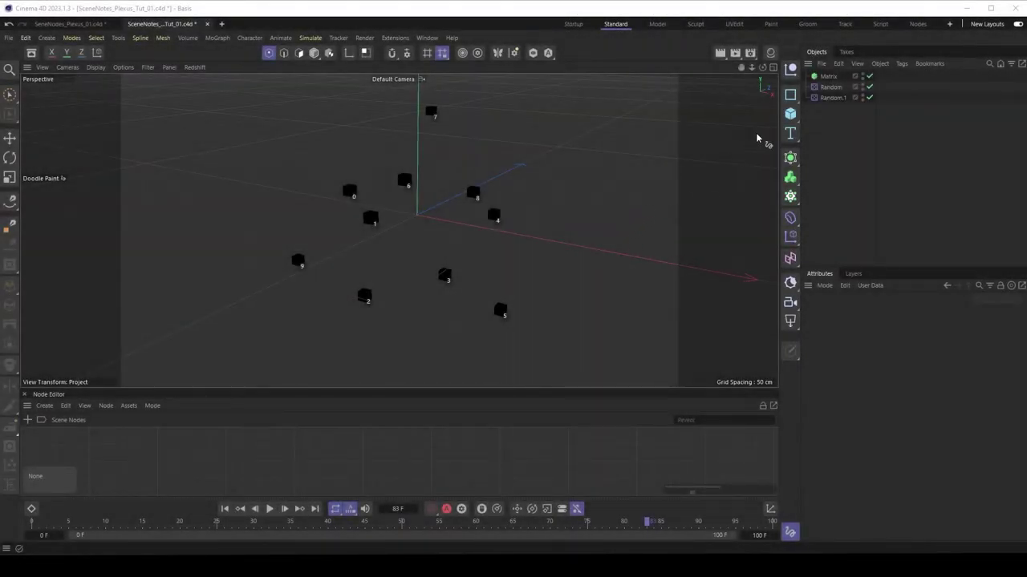
Select the Matrix object in the SceneNotes Tut_01 scene and doodle the note "10 cm" in the viewport
{"action": "left_click", "coordinate": [815, 79]}
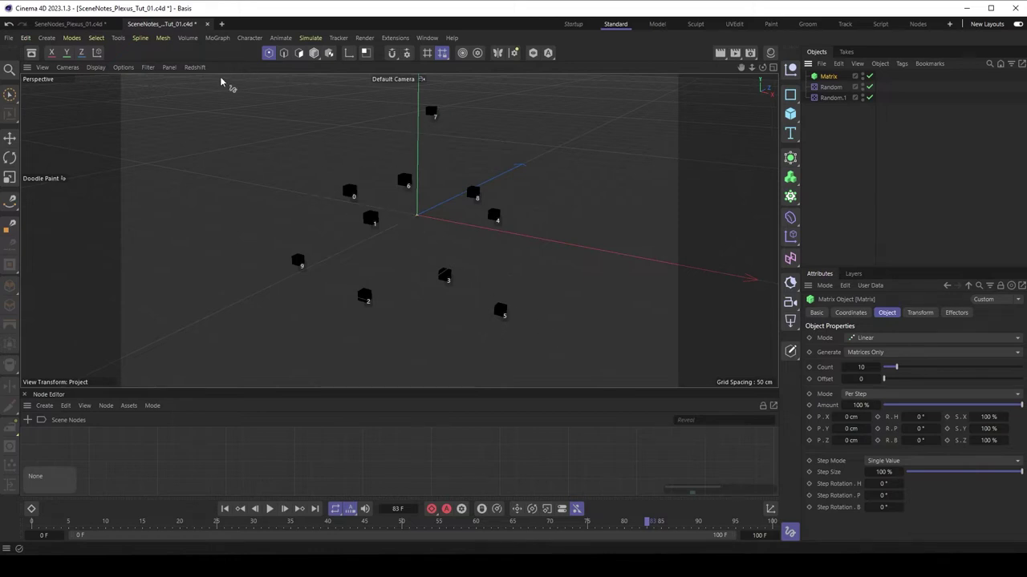
{"action": "mouse_move", "coordinate": [234, 131]}
{"action": "left_mouse_down"}
{"action": "mouse_move", "coordinate": [262, 103]}
{"action": "mouse_move", "coordinate": [258, 133]}
{"action": "mouse_move", "coordinate": [276, 130]}
{"action": "mouse_move", "coordinate": [279, 105]}
{"action": "mouse_move", "coordinate": [304, 130]}
{"action": "left_mouse_up"}
{"action": "left_click_drag", "start_coordinate": [314, 118], "coordinate": [312, 134]}
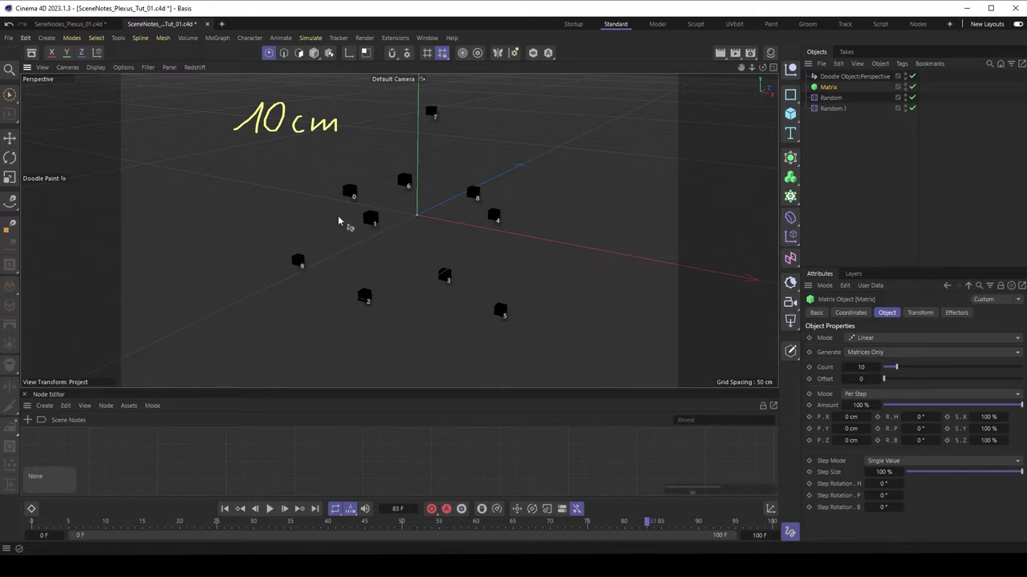
Doodle a circle around point 0 with lines to points 1, 6 and 9, and begin a handwritten list "{0,1"
{"action": "mouse_move", "coordinate": [361, 183]}
{"action": "left_mouse_down"}
{"action": "mouse_move", "coordinate": [338, 192]}
{"action": "mouse_move", "coordinate": [375, 221]}
{"action": "left_mouse_up"}
{"action": "mouse_move", "coordinate": [202, 331]}
{"action": "left_mouse_down"}
{"action": "mouse_move", "coordinate": [197, 349]}
{"action": "mouse_move", "coordinate": [210, 371]}
{"action": "left_mouse_up"}
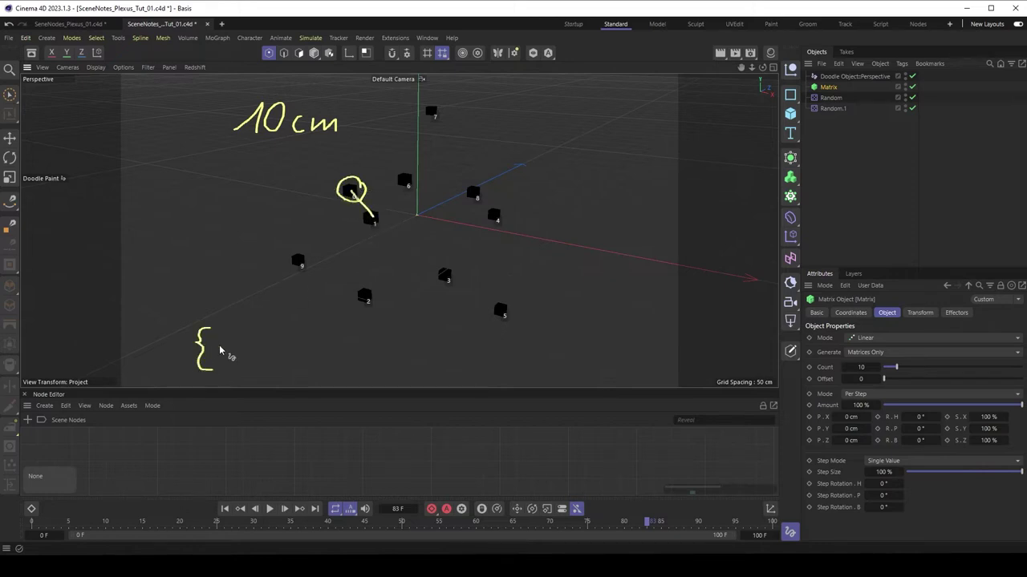
{"action": "mouse_move", "coordinate": [227, 335]}
{"action": "left_mouse_down"}
{"action": "mouse_move", "coordinate": [240, 344]}
{"action": "mouse_move", "coordinate": [239, 361]}
{"action": "left_mouse_up"}
{"action": "left_click_drag", "start_coordinate": [361, 184], "coordinate": [409, 176]}
{"action": "left_click_drag", "start_coordinate": [350, 193], "coordinate": [290, 258]}
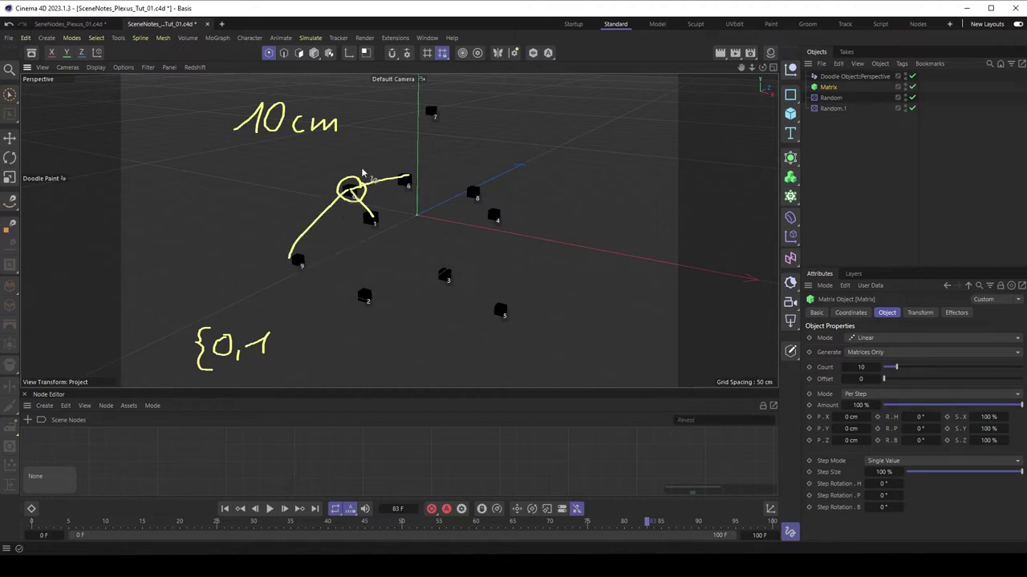
Complete the handwritten index list with ",0,6,0,9", a row of dots and a closing brace
{"action": "left_click_drag", "start_coordinate": [277, 348], "coordinate": [273, 366]}
{"action": "mouse_move", "coordinate": [301, 328]}
{"action": "left_mouse_down"}
{"action": "mouse_move", "coordinate": [296, 358]}
{"action": "mouse_move", "coordinate": [302, 329]}
{"action": "mouse_move", "coordinate": [313, 368]}
{"action": "mouse_move", "coordinate": [326, 340]}
{"action": "mouse_move", "coordinate": [346, 366]}
{"action": "left_mouse_up"}
{"action": "mouse_move", "coordinate": [367, 331]}
{"action": "left_mouse_down"}
{"action": "mouse_move", "coordinate": [358, 355]}
{"action": "mouse_move", "coordinate": [373, 330]}
{"action": "mouse_move", "coordinate": [384, 365]}
{"action": "left_mouse_up"}
{"action": "left_click_drag", "start_coordinate": [412, 332], "coordinate": [407, 359]}
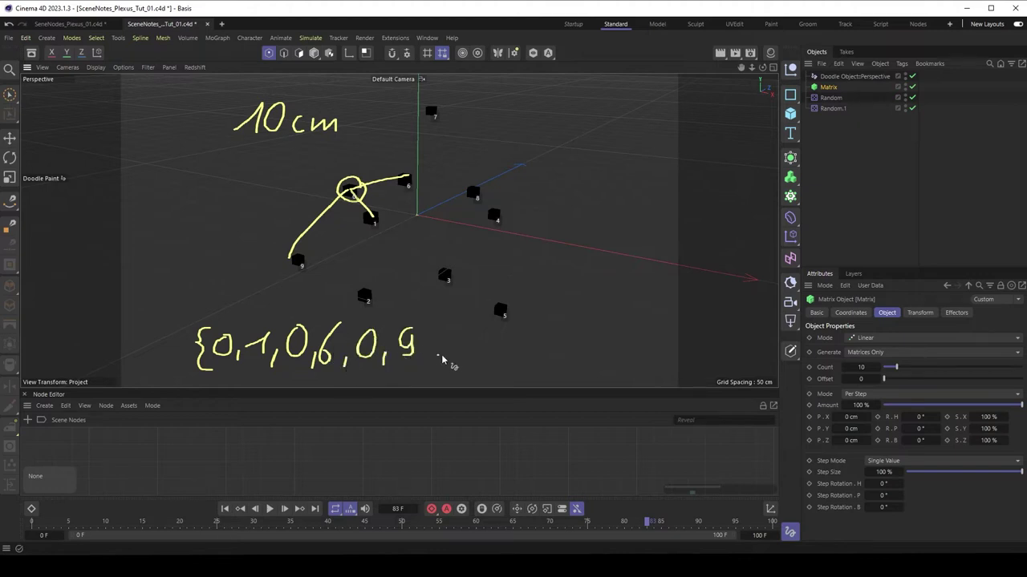
{"action": "left_click", "coordinate": [438, 354]}
{"action": "left_click", "coordinate": [446, 354]}
{"action": "left_click", "coordinate": [453, 354]}
{"action": "left_click", "coordinate": [460, 353]}
{"action": "left_click", "coordinate": [467, 354]}
{"action": "left_click_drag", "start_coordinate": [475, 316], "coordinate": [477, 364]}
Enlarge the Node Editor and show the Asset Construction nodes in the Asset Browser as a compact list
{"action": "left_click_drag", "start_coordinate": [448, 390], "coordinate": [447, 192]}
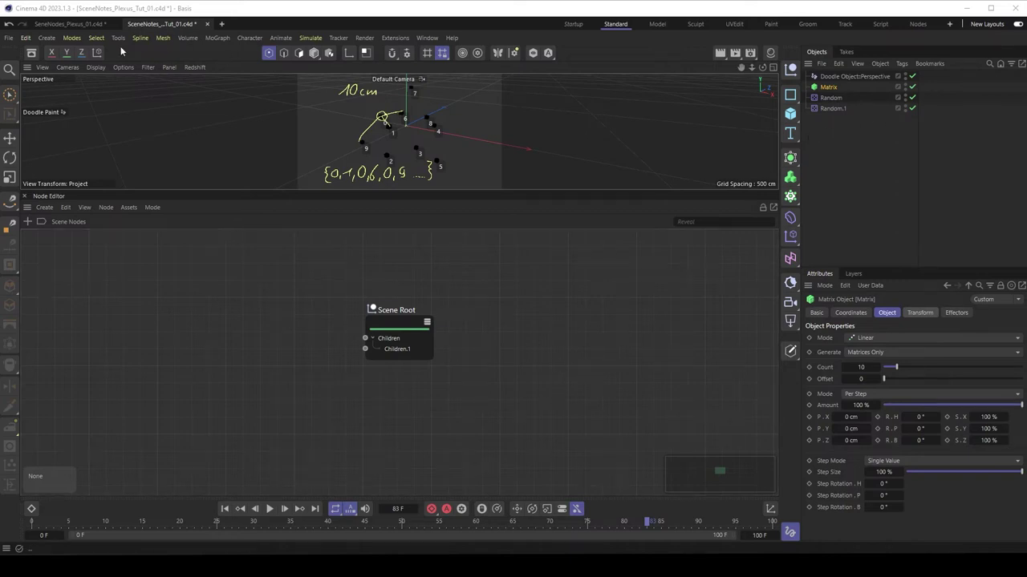
{"action": "left_click", "coordinate": [10, 70]}
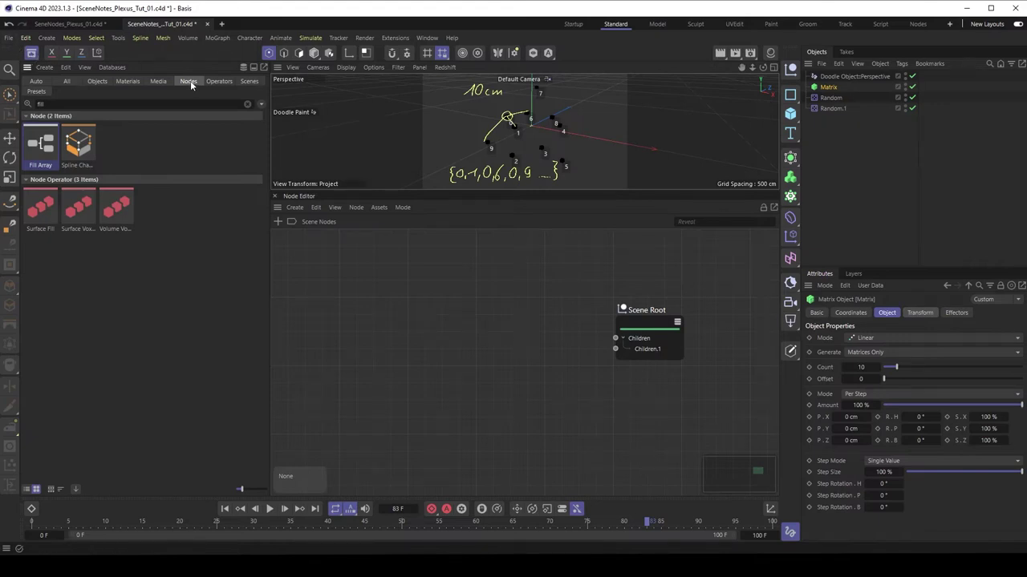
{"action": "left_click", "coordinate": [261, 103]}
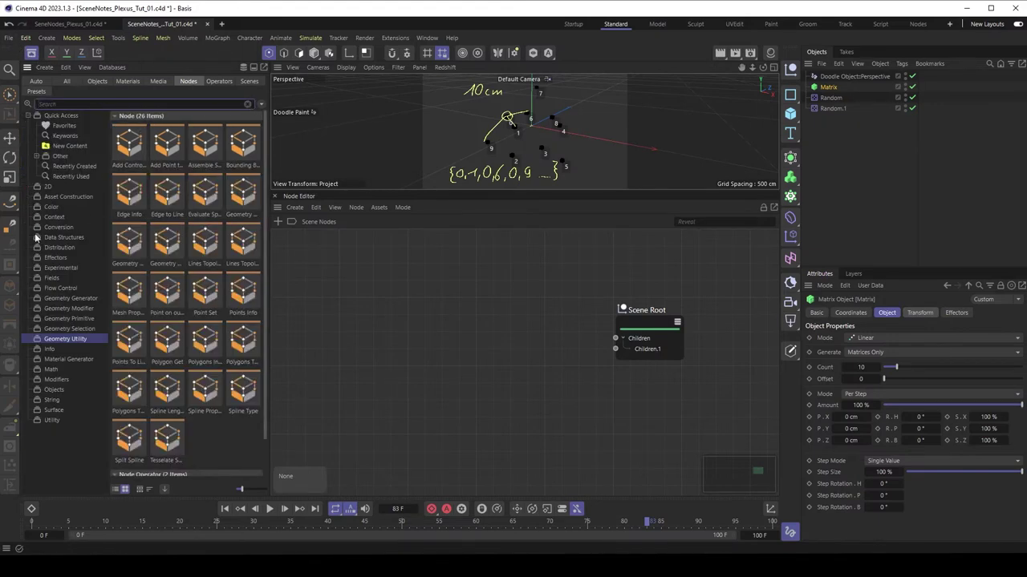
{"action": "left_click", "coordinate": [66, 198]}
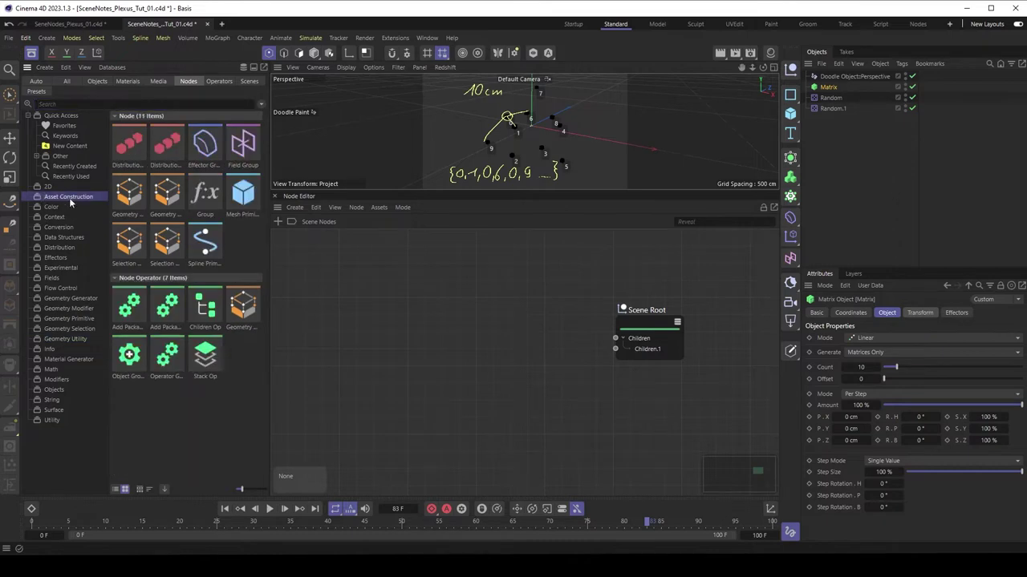
{"action": "left_click", "coordinate": [120, 488]}
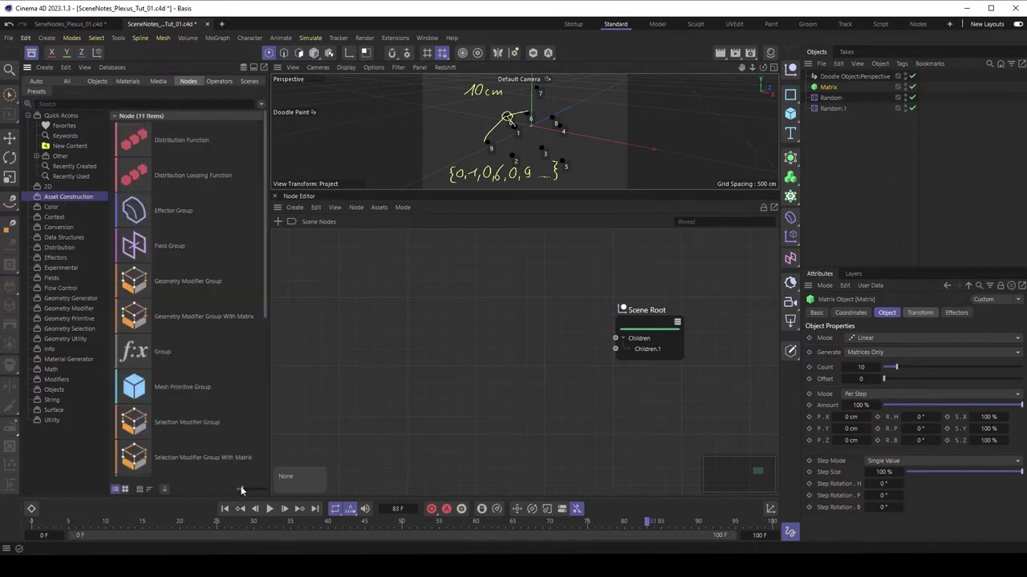
{"action": "left_click_drag", "start_coordinate": [240, 486], "coordinate": [204, 488]}
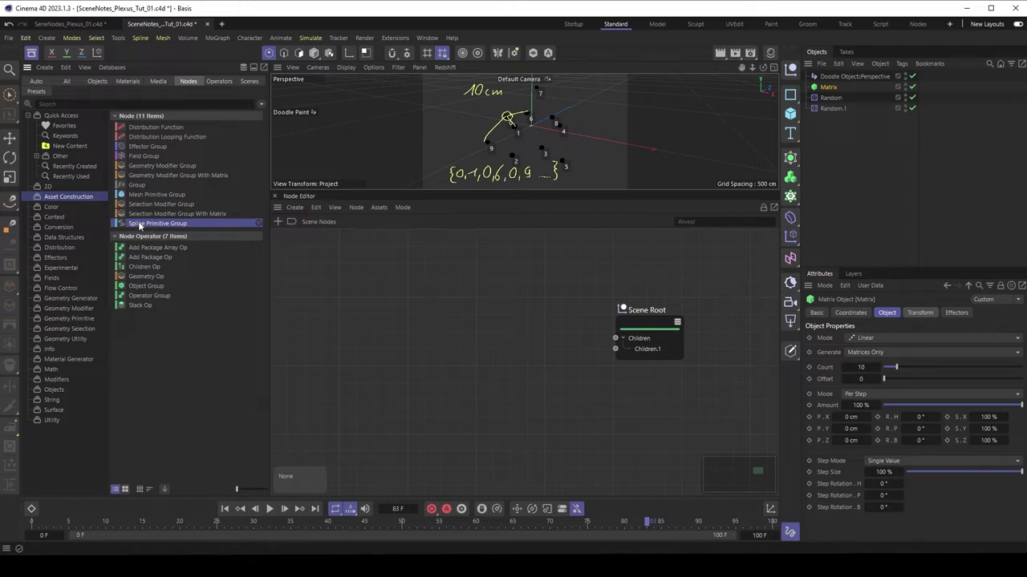
Add a Spline Primitive Group to the scene and bring the Matrix object into its node graph
{"action": "left_click_drag", "start_coordinate": [134, 226], "coordinate": [821, 142]}
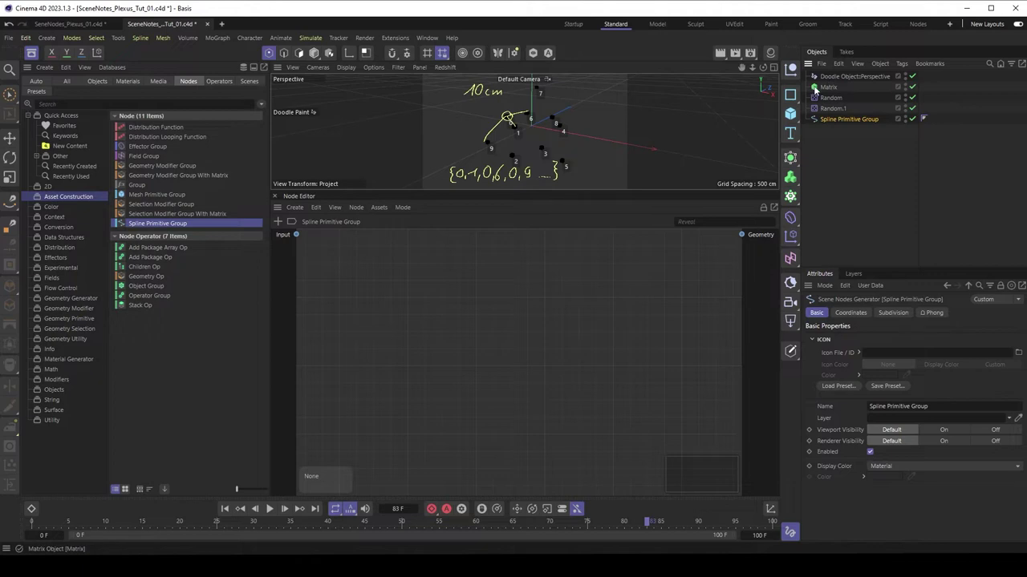
{"action": "left_click_drag", "start_coordinate": [820, 87], "coordinate": [325, 269]}
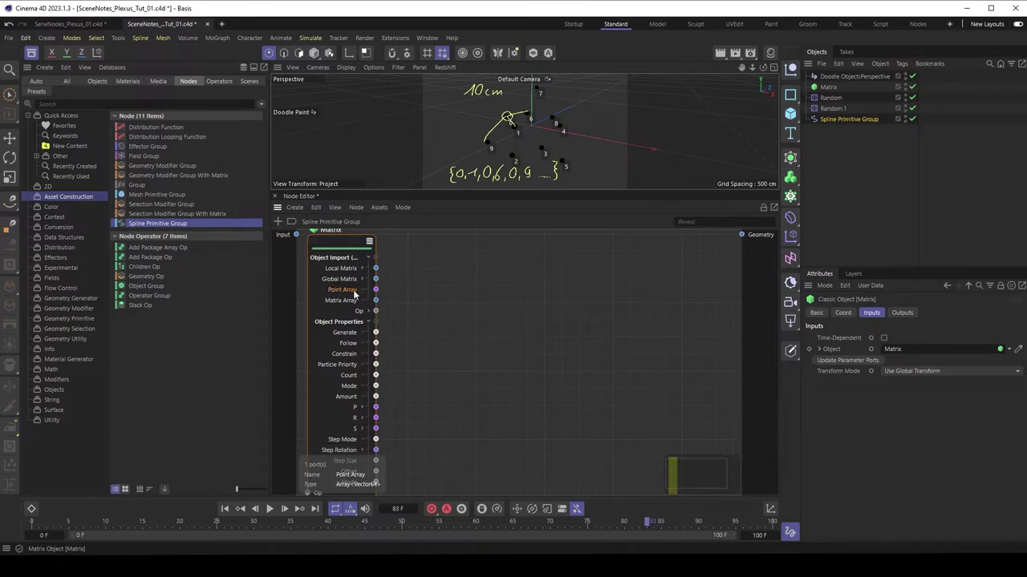
{"action": "middle_click_drag", "start_coordinate": [347, 293], "coordinate": [405, 353]}
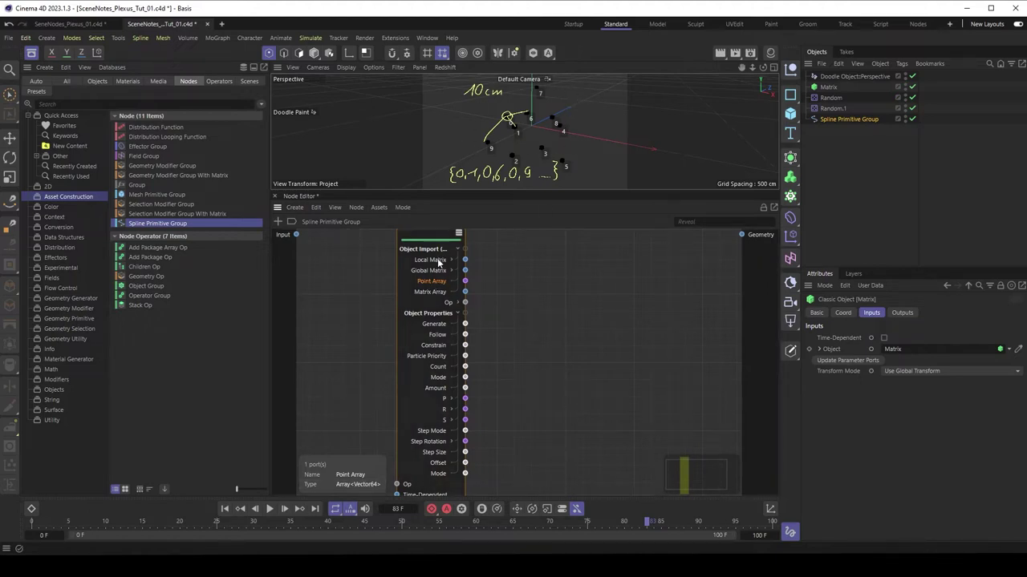
{"action": "key", "text": "h"}
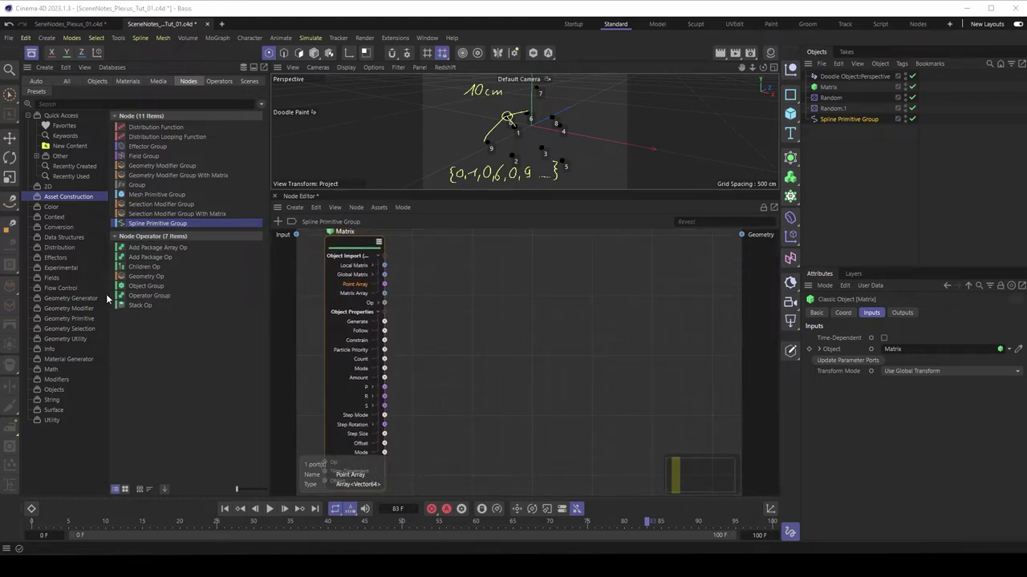
Add a Loop Carried Value node from Flow Control beside the Matrix node and remove its default input
{"action": "left_click", "coordinate": [63, 288]}
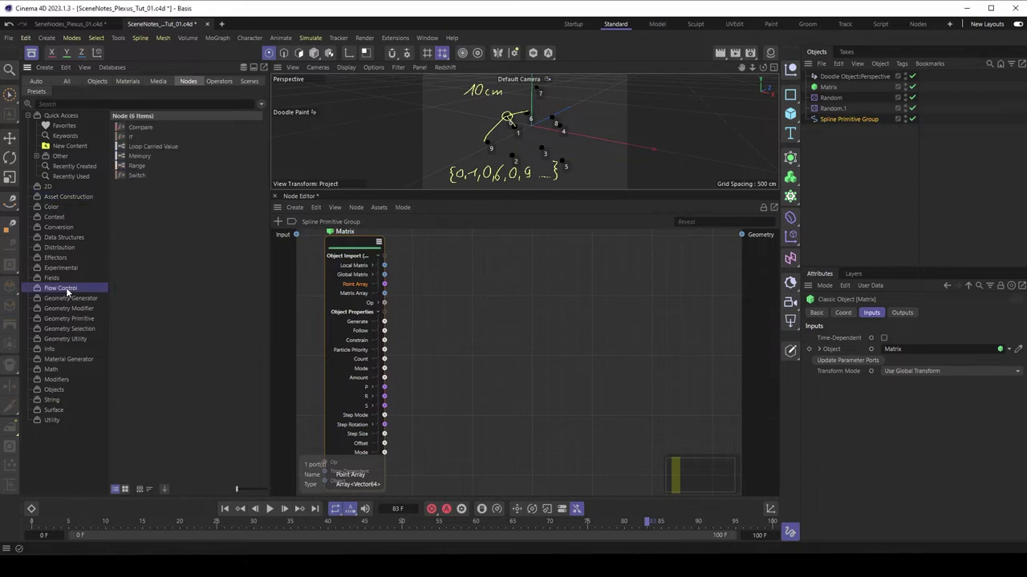
{"action": "left_click", "coordinate": [141, 148]}
{"action": "left_click_drag", "start_coordinate": [146, 149], "coordinate": [524, 295]}
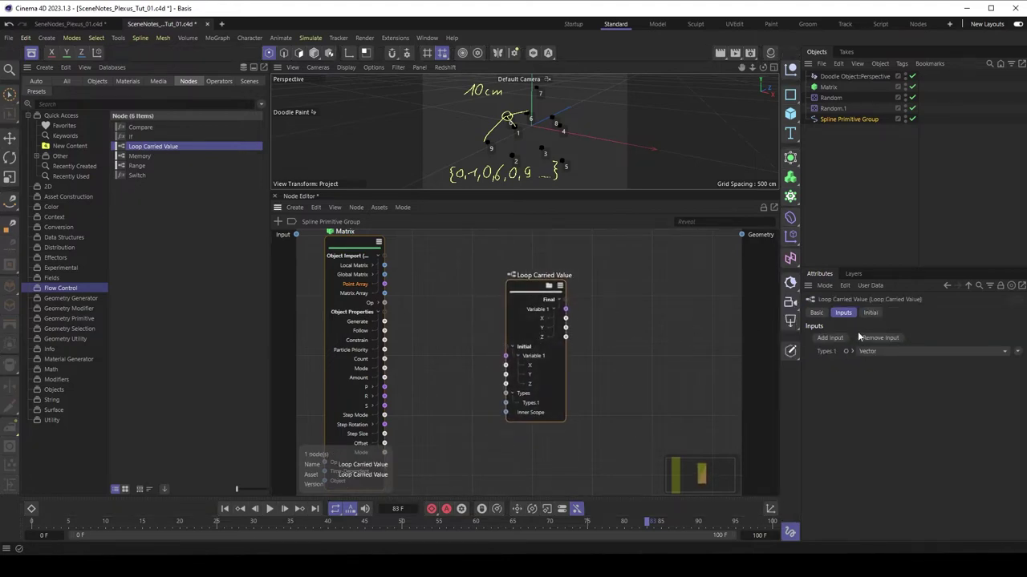
{"action": "left_click", "coordinate": [882, 339]}
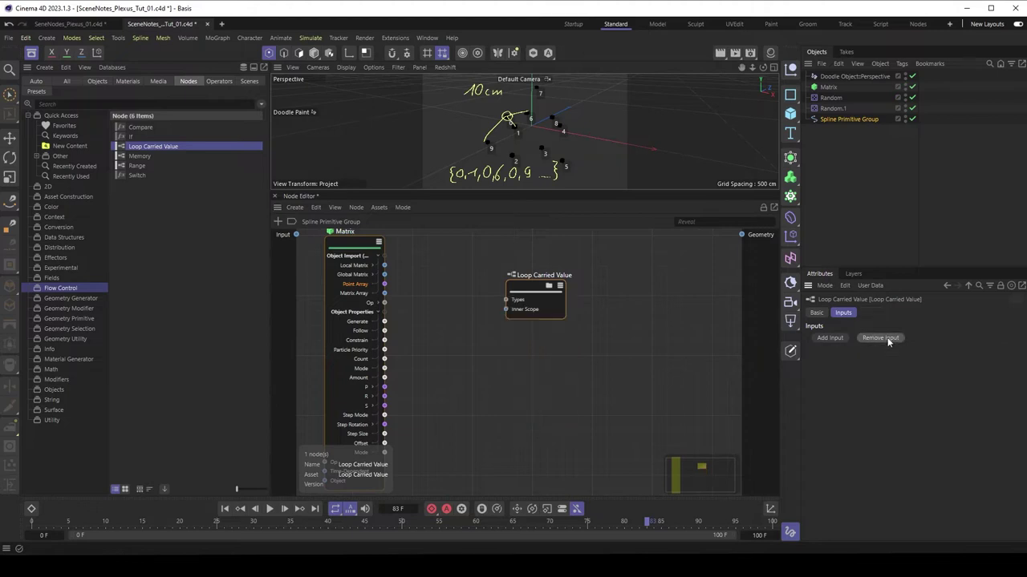
{"action": "left_click_drag", "start_coordinate": [523, 290], "coordinate": [541, 315]}
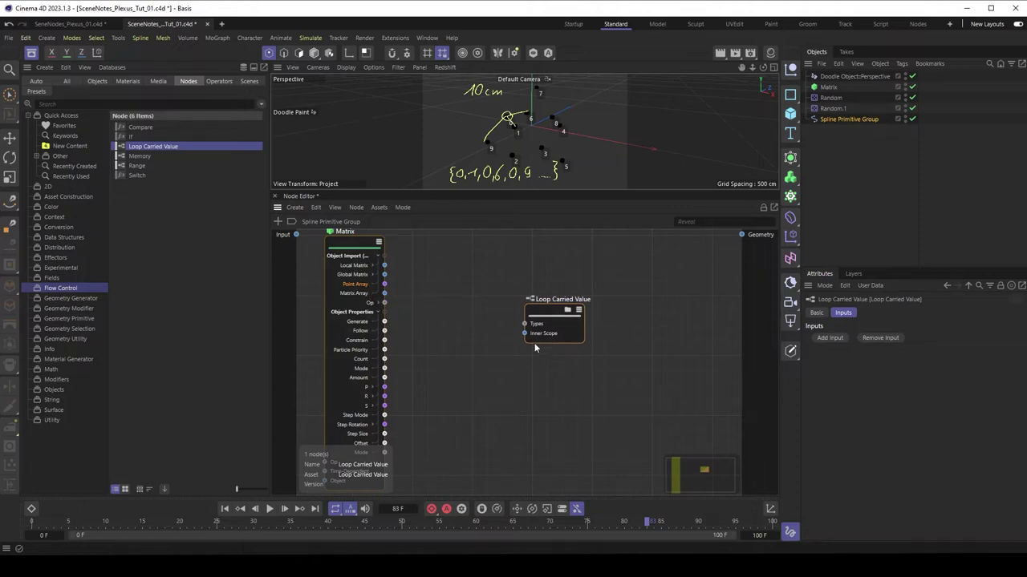
{"action": "left_click_drag", "start_coordinate": [546, 307], "coordinate": [556, 311]}
Search for "iter", add an Iterate Collection node and connect the Matrix's Point Array to its Collection input
{"action": "left_click", "coordinate": [358, 285]}
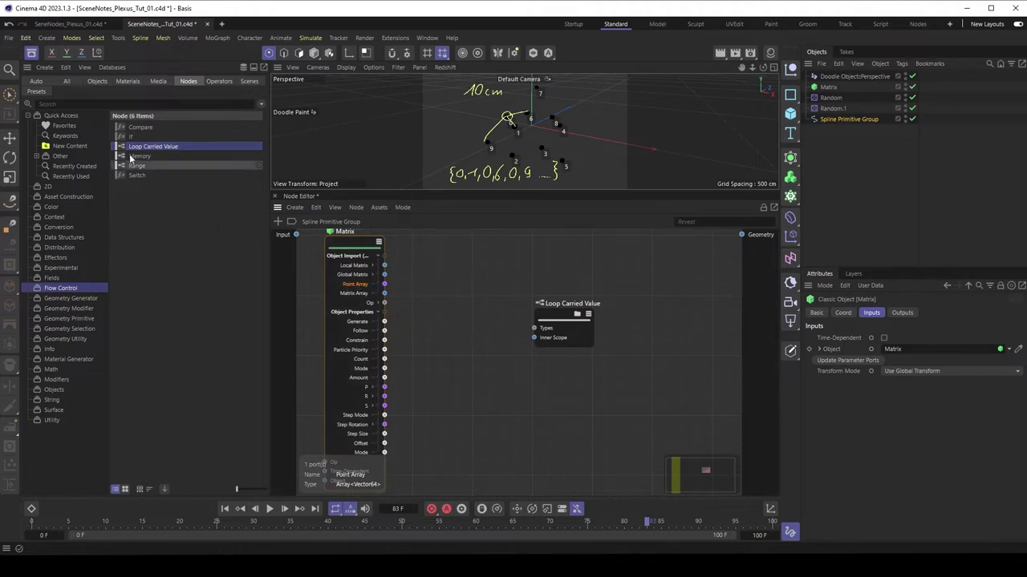
{"action": "left_click", "coordinate": [71, 104]}
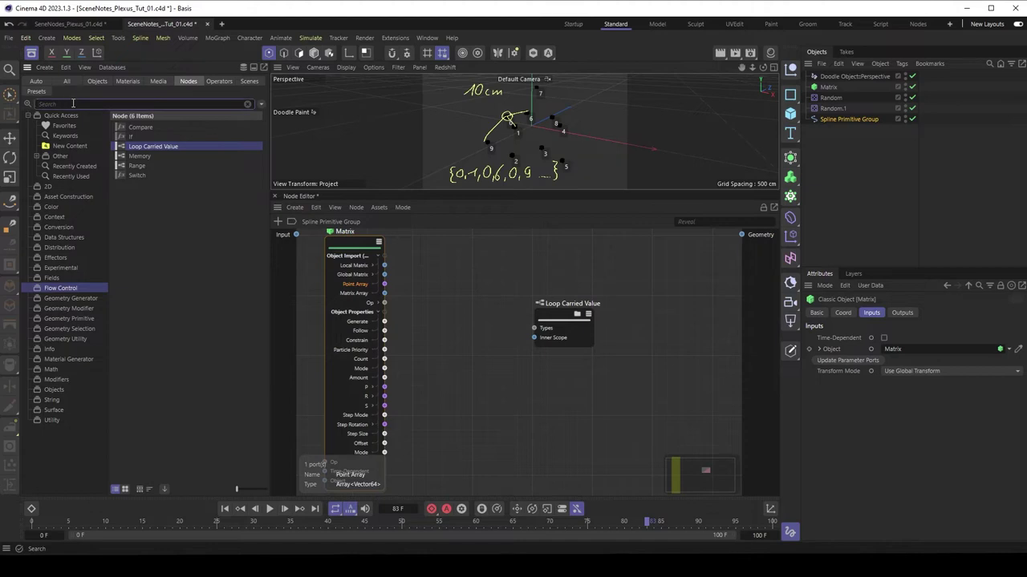
{"action": "type", "text": "ite"}
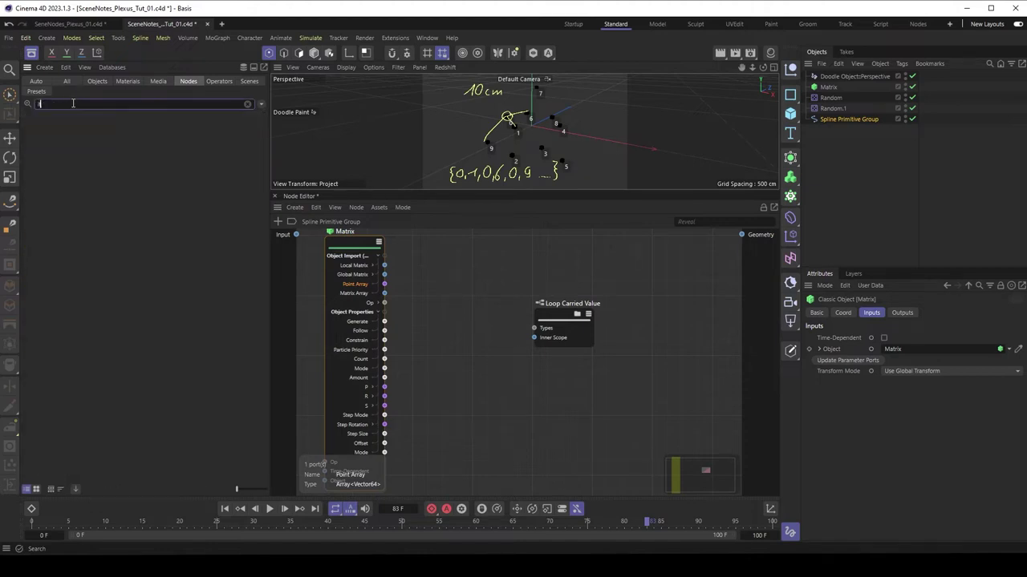
{"action": "left_click", "coordinate": [64, 146]}
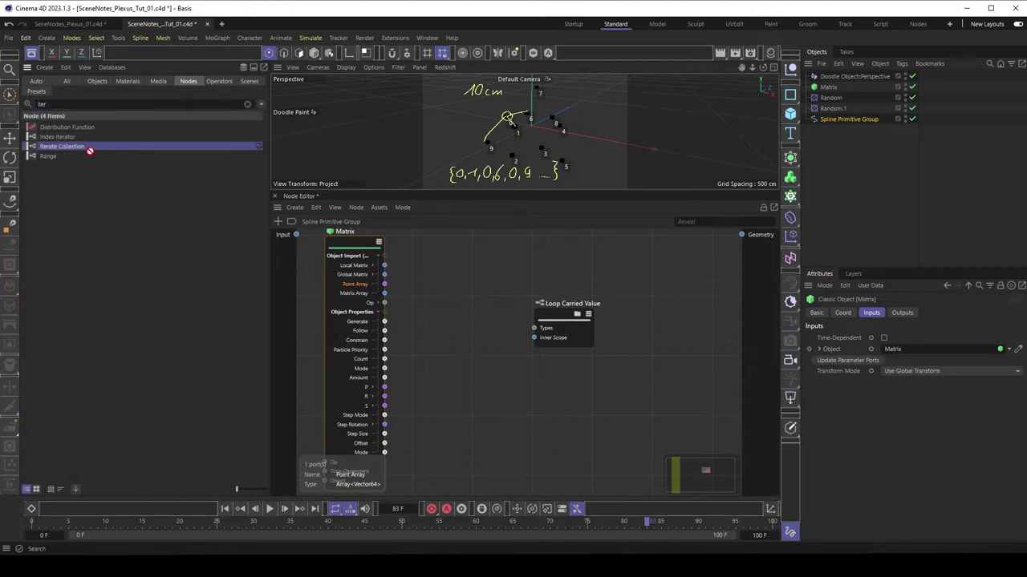
{"action": "left_click_drag", "start_coordinate": [438, 284], "coordinate": [418, 325]}
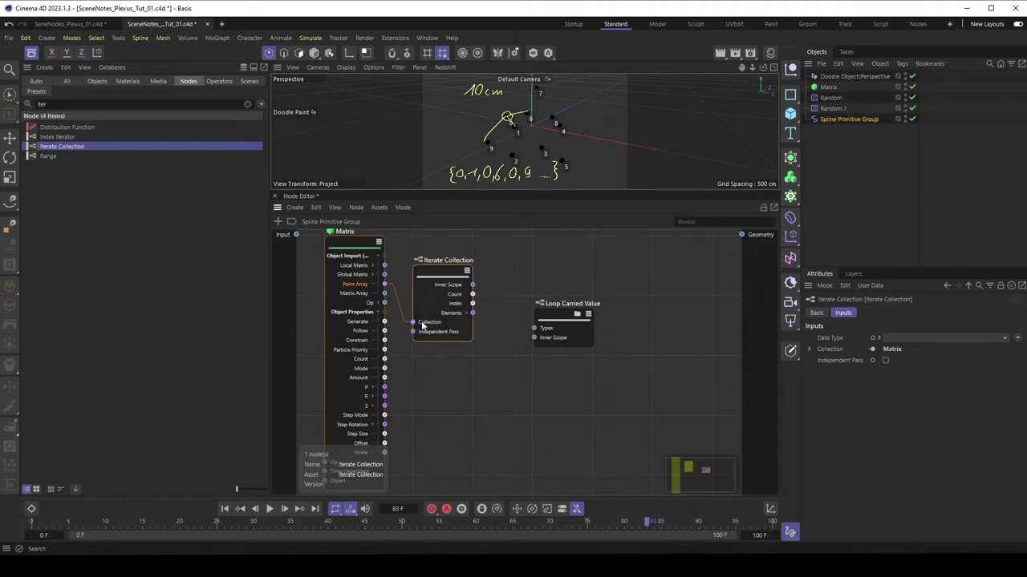
{"action": "left_click", "coordinate": [422, 323]}
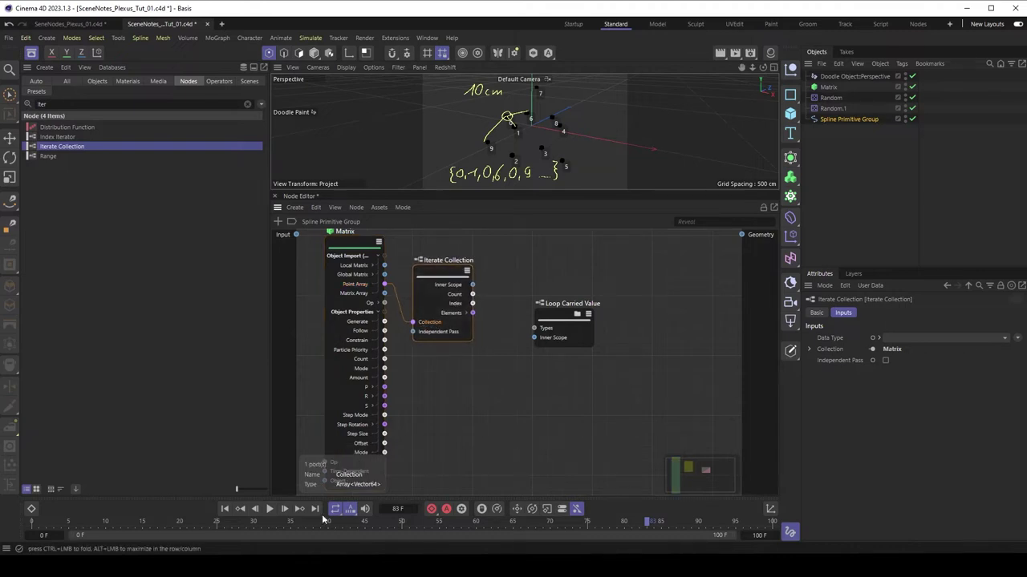
Connect Iterate Collection's Elements output to Loop Carried Value as a new input and arrange the two nodes
{"action": "left_click", "coordinate": [452, 312]}
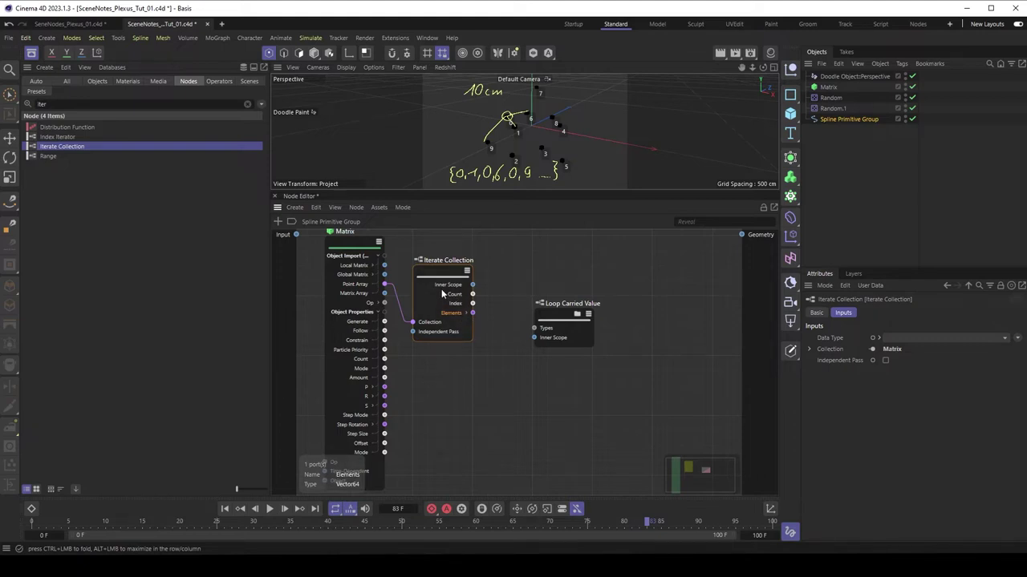
{"action": "left_click_drag", "start_coordinate": [441, 294], "coordinate": [438, 311]}
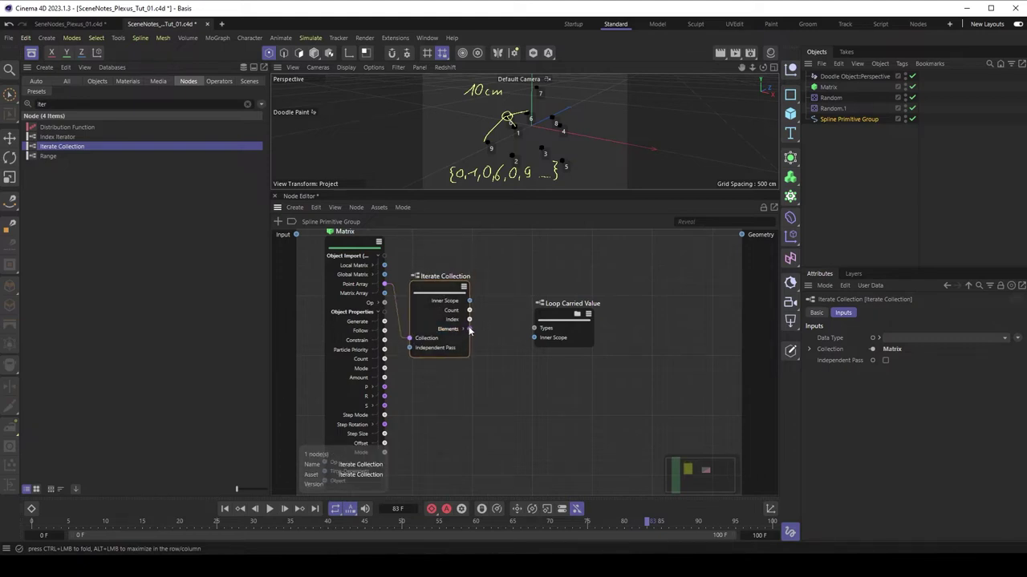
{"action": "left_click_drag", "start_coordinate": [483, 340], "coordinate": [548, 347]}
{"action": "left_click", "coordinate": [570, 354]}
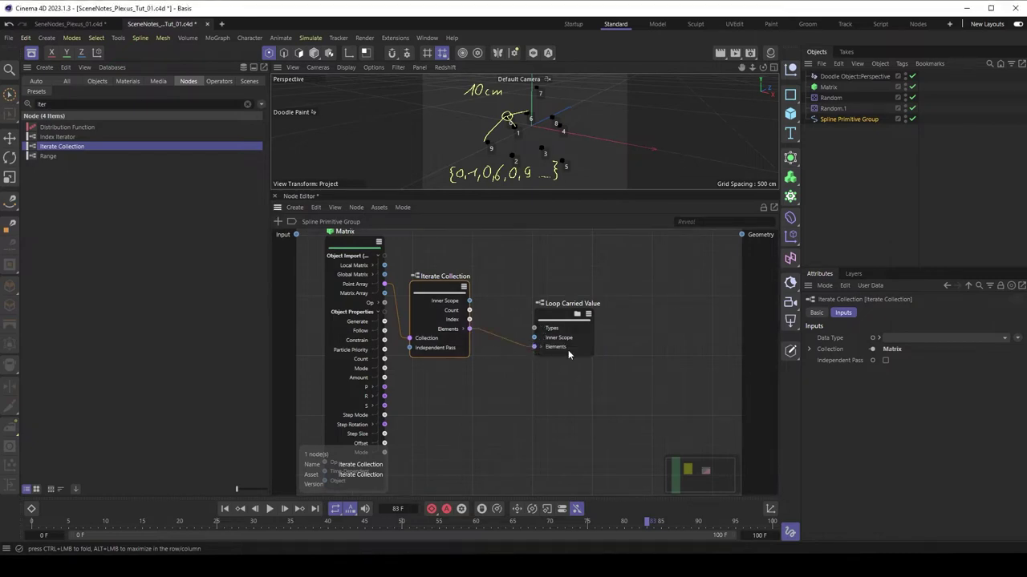
{"action": "left_click_drag", "start_coordinate": [554, 311], "coordinate": [548, 329]}
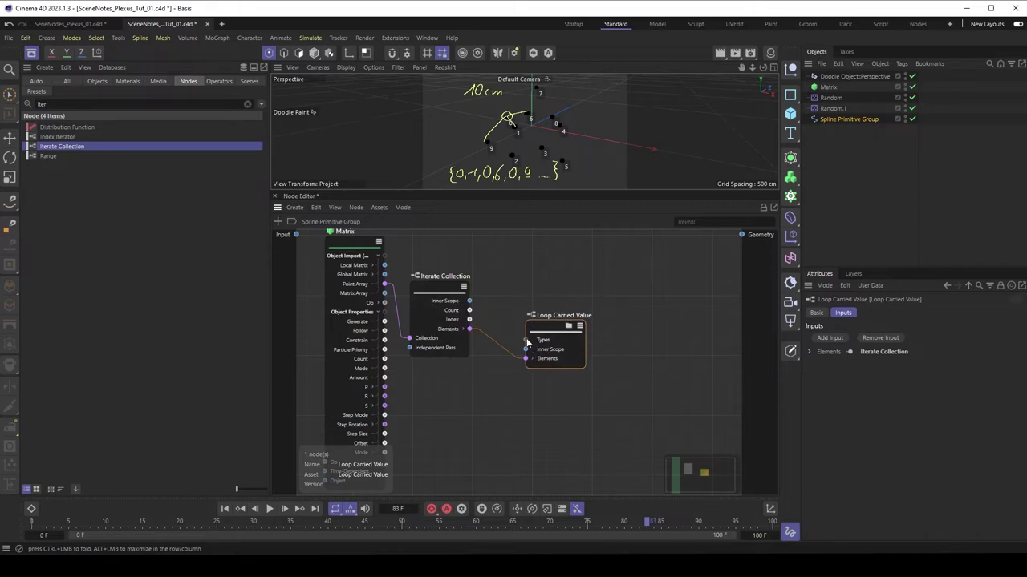
{"action": "left_click_drag", "start_coordinate": [547, 328], "coordinate": [547, 325]}
Add new inputs on Loop Carried Value for the Matrix's Point Array and Iterate Collection's Index
{"action": "left_click_drag", "start_coordinate": [384, 284], "coordinate": [534, 366]}
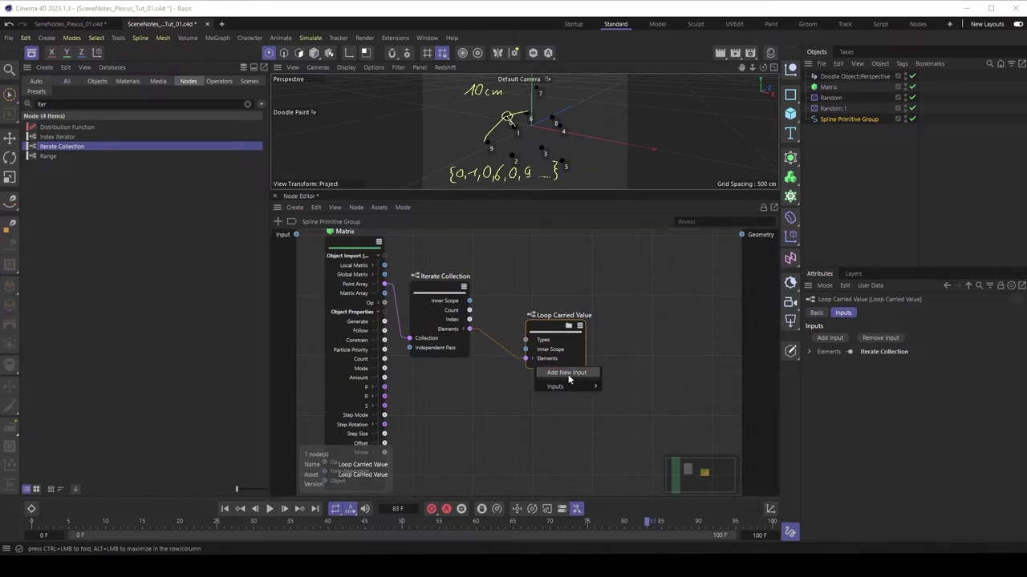
{"action": "left_click", "coordinate": [567, 374]}
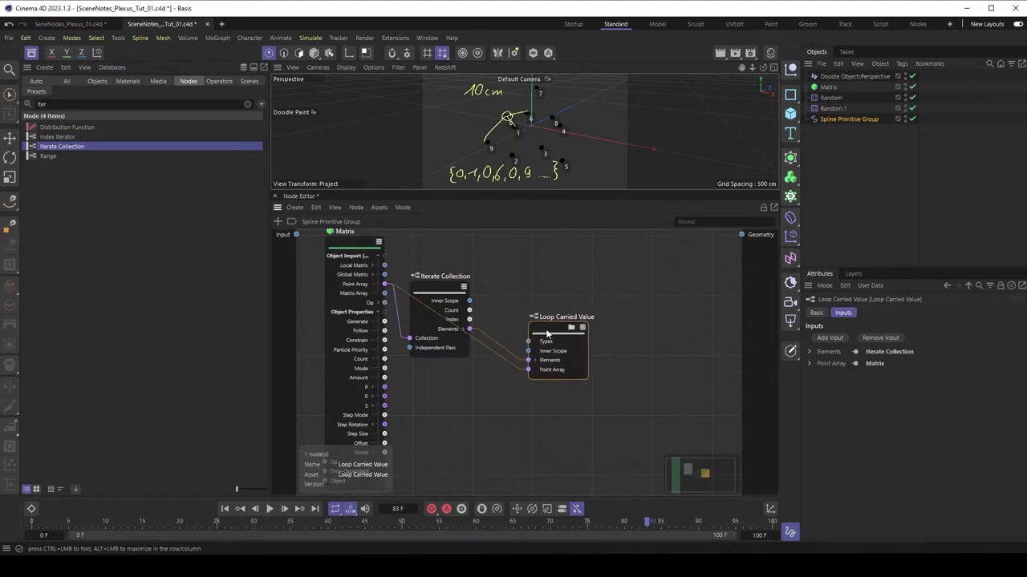
{"action": "left_click_drag", "start_coordinate": [470, 323], "coordinate": [547, 377]}
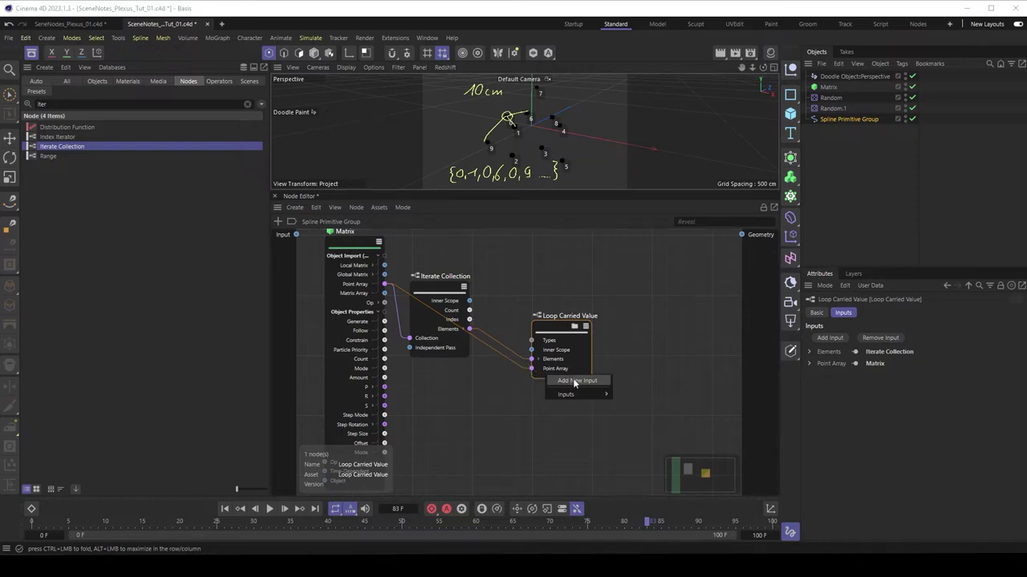
{"action": "left_click", "coordinate": [574, 383]}
{"action": "left_click_drag", "start_coordinate": [562, 316], "coordinate": [569, 302]}
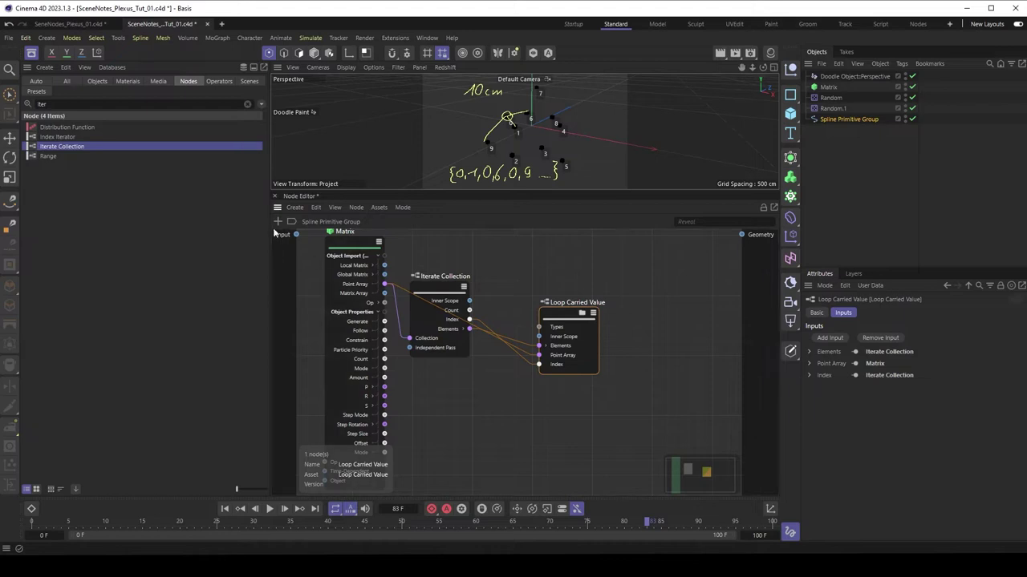
Search the node assets for "rang" and add a Range node between Iterate Collection and Loop Carried Value
{"action": "left_click", "coordinate": [69, 104]}
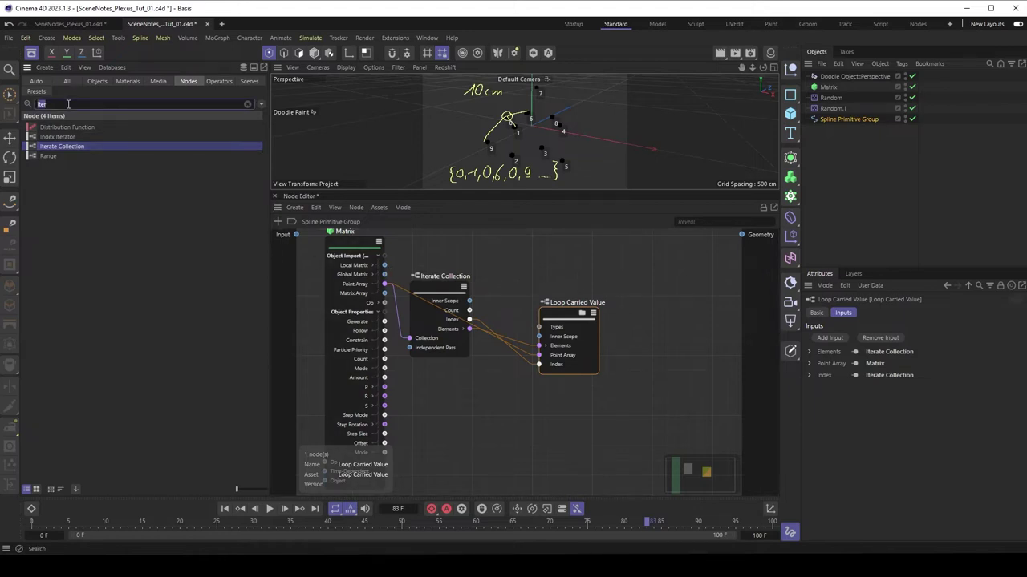
{"action": "type", "text": "rang"}
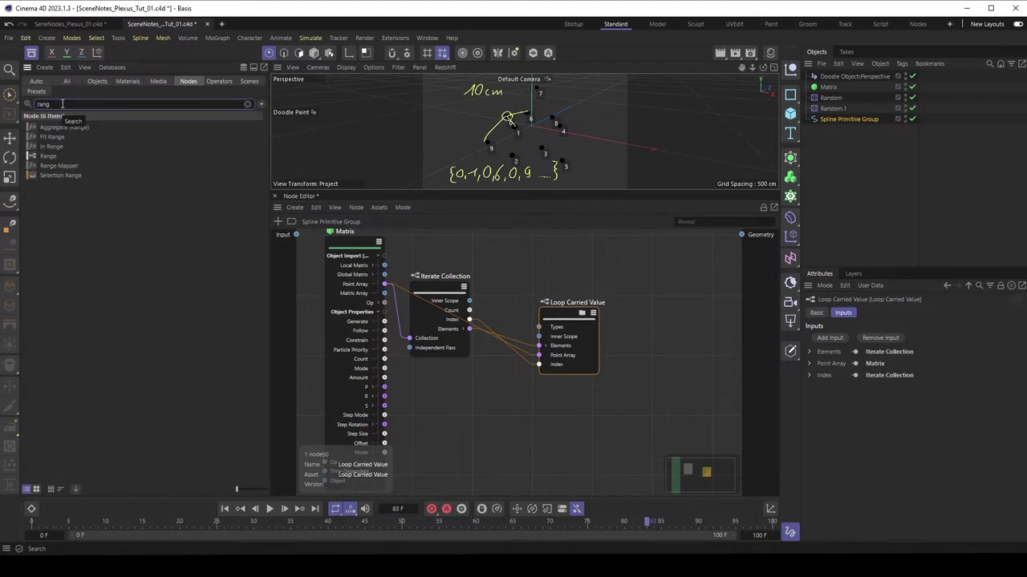
{"action": "left_click_drag", "start_coordinate": [50, 154], "coordinate": [588, 335]}
{"action": "left_click_drag", "start_coordinate": [486, 273], "coordinate": [512, 262]}
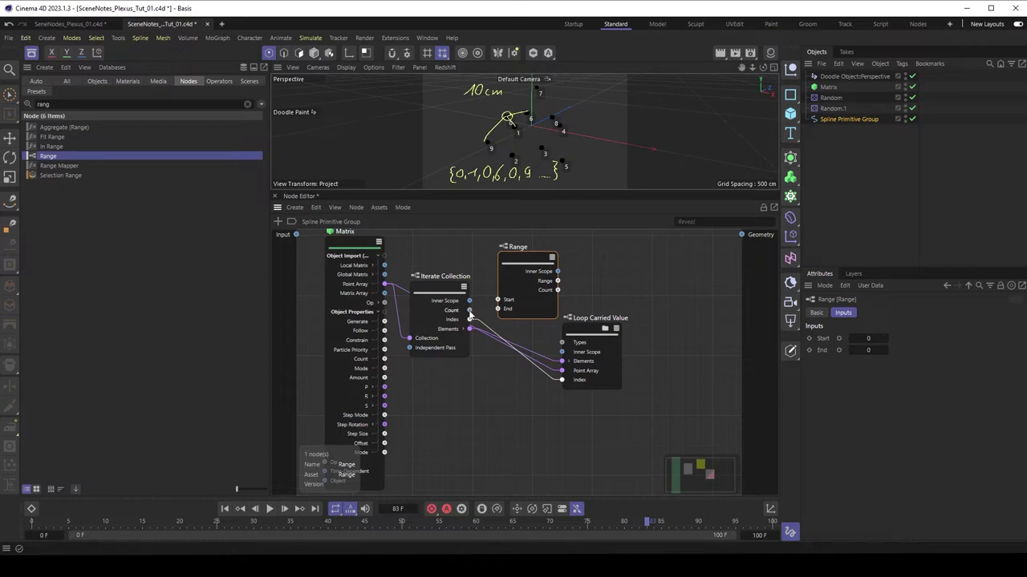
Connect Iterate Collection's Count to Range's End, and Range's Range output to Loop Carried Value's Inner Scope
{"action": "left_click_drag", "start_coordinate": [470, 312], "coordinate": [503, 316]}
{"action": "left_click_drag", "start_coordinate": [532, 257], "coordinate": [527, 258]}
{"action": "left_click_drag", "start_coordinate": [607, 330], "coordinate": [632, 331]}
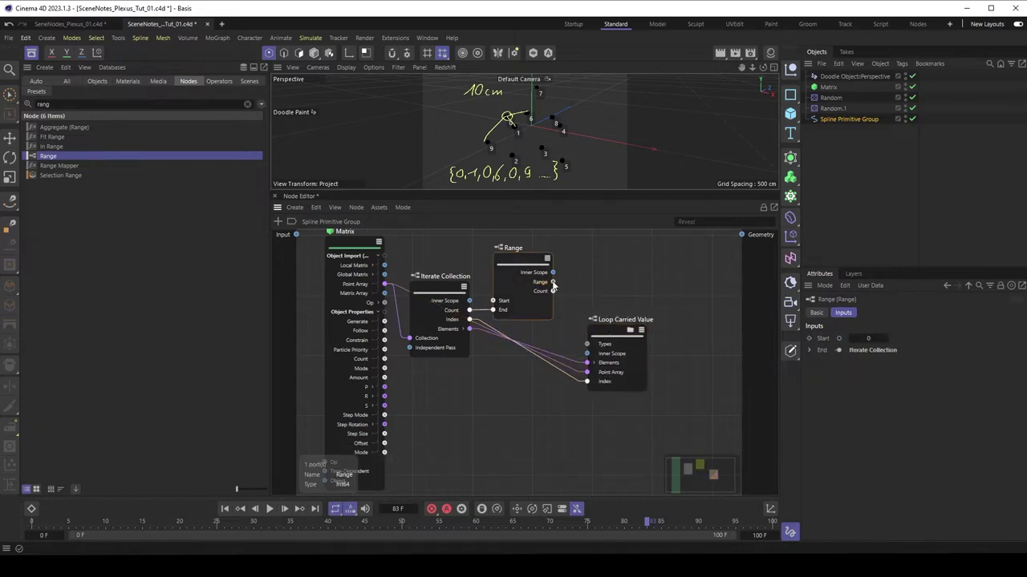
{"action": "left_click_drag", "start_coordinate": [553, 284], "coordinate": [576, 352]}
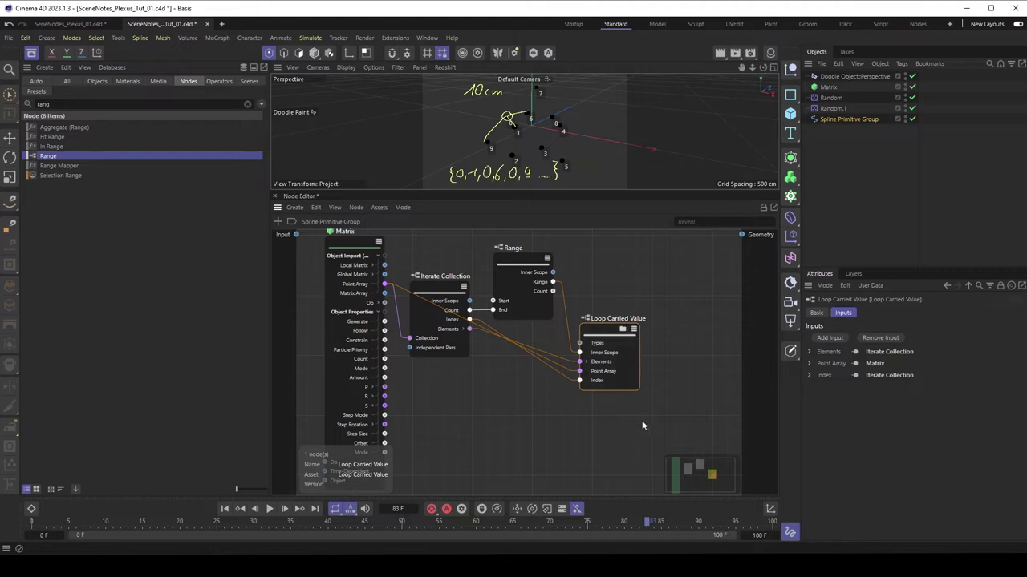
Inside the Loop Carried Value node, add a Distance node and connect the Elements input to its Input 1
{"action": "double_click", "coordinate": [607, 333]}
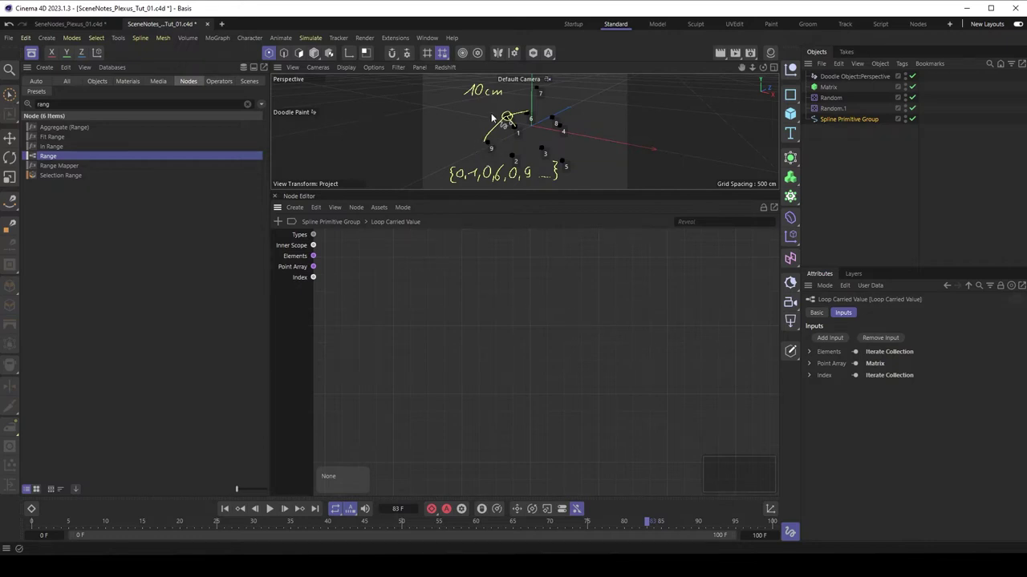
{"action": "double_click", "coordinate": [90, 105]}
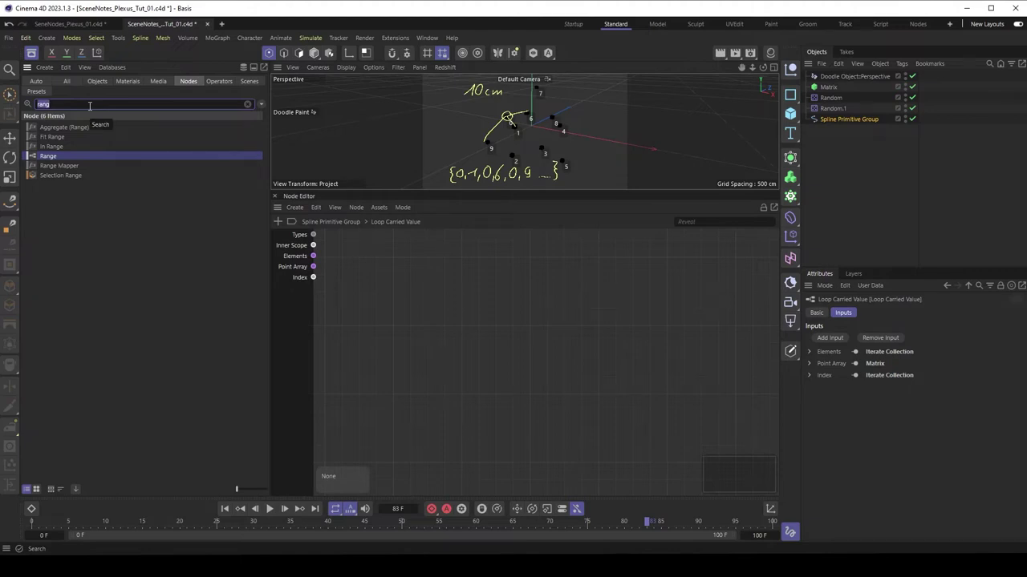
{"action": "type", "text": "dist"}
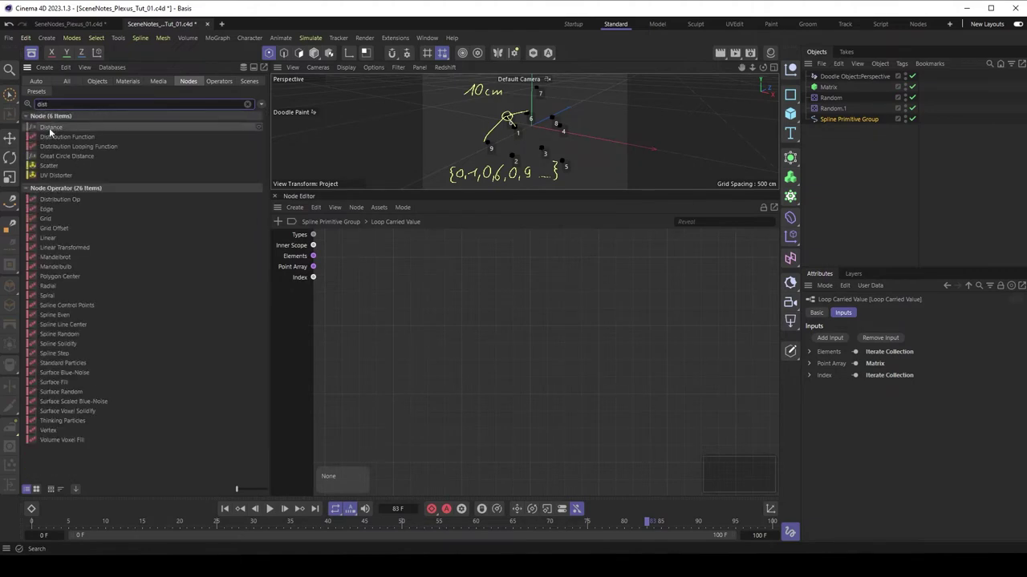
{"action": "left_click_drag", "start_coordinate": [418, 304], "coordinate": [421, 304]}
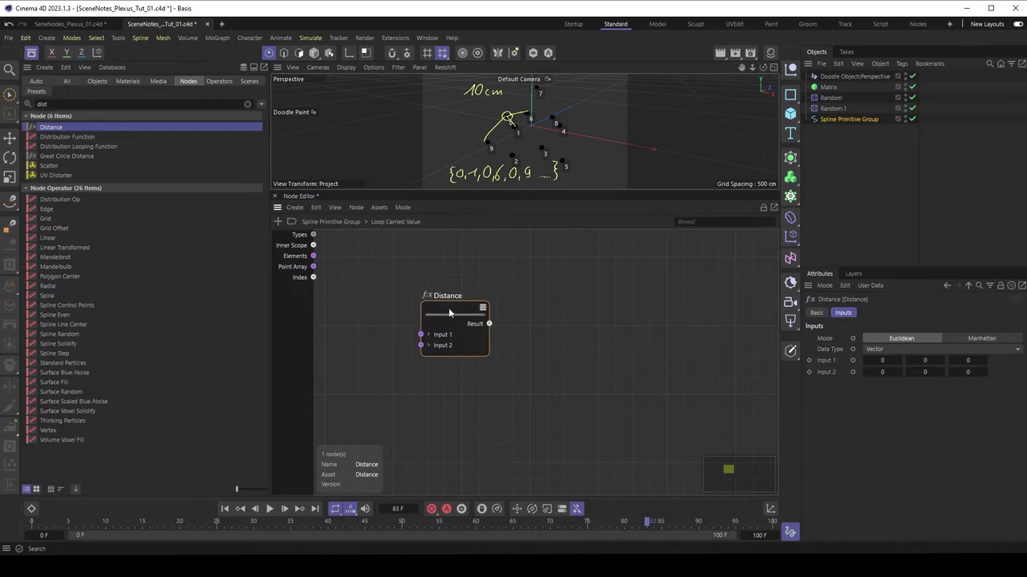
{"action": "left_click", "coordinate": [444, 335]}
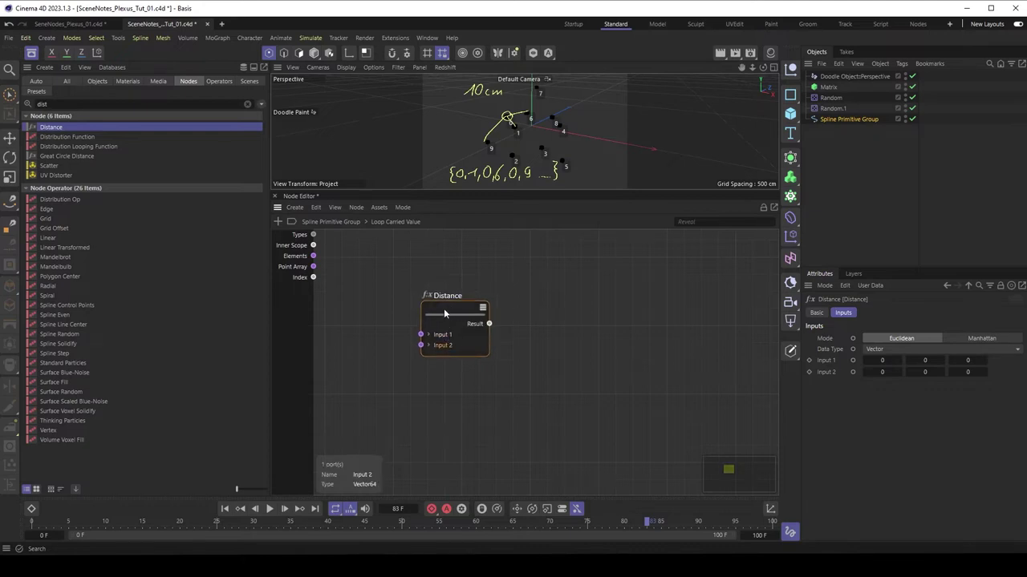
{"action": "left_click_drag", "start_coordinate": [444, 308], "coordinate": [468, 310]}
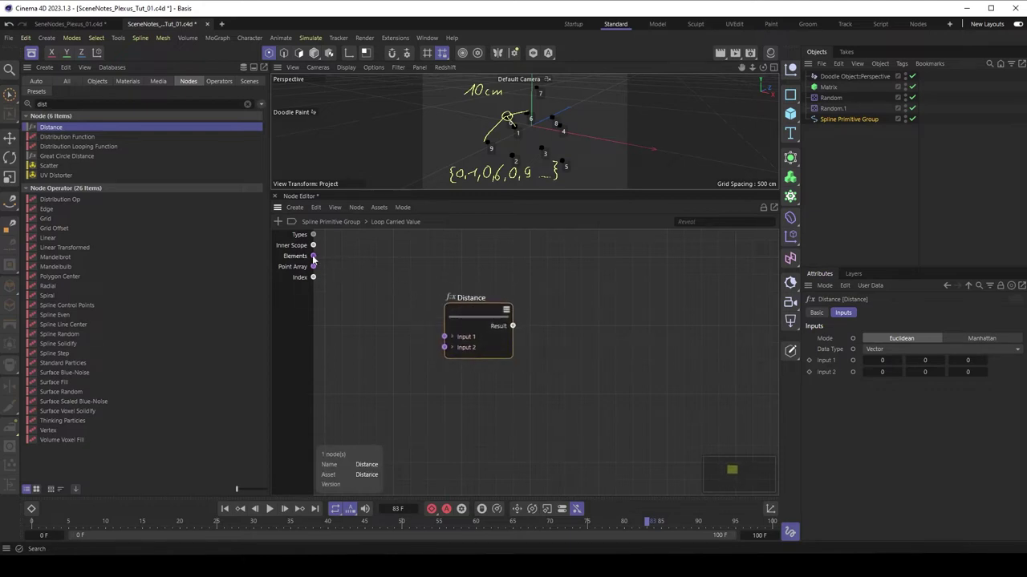
{"action": "left_click_drag", "start_coordinate": [313, 256], "coordinate": [477, 322]}
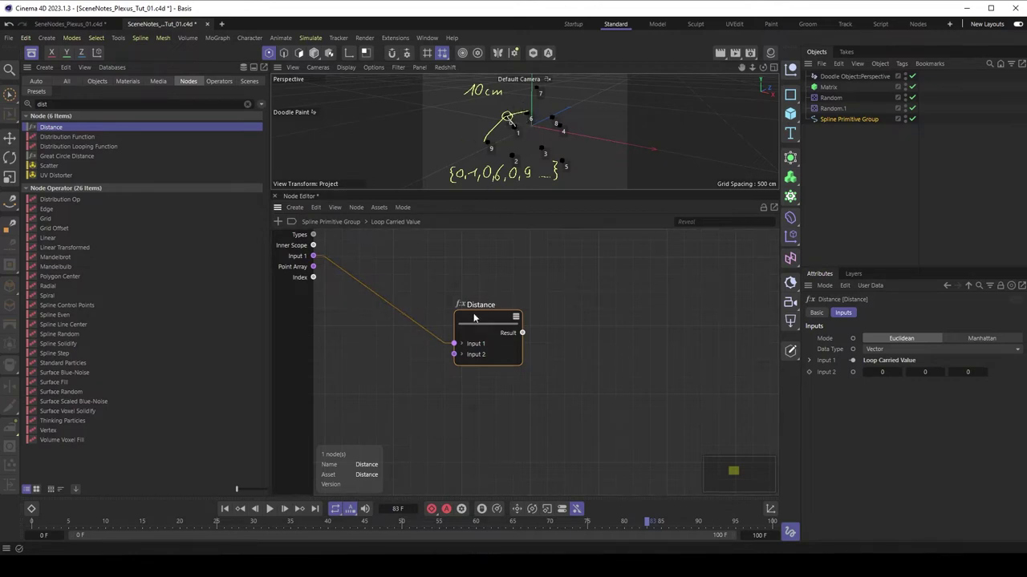
{"action": "left_click_drag", "start_coordinate": [474, 319], "coordinate": [498, 319]}
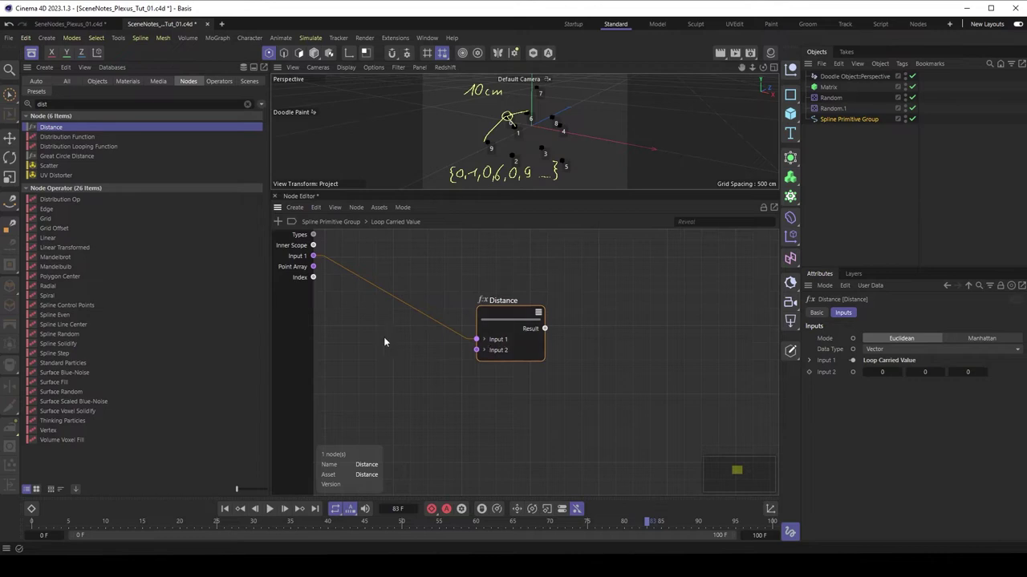
Add a Get Element node, connecting Point Array to its Array input and Inner Scope to its Index
{"action": "left_click", "coordinate": [301, 269]}
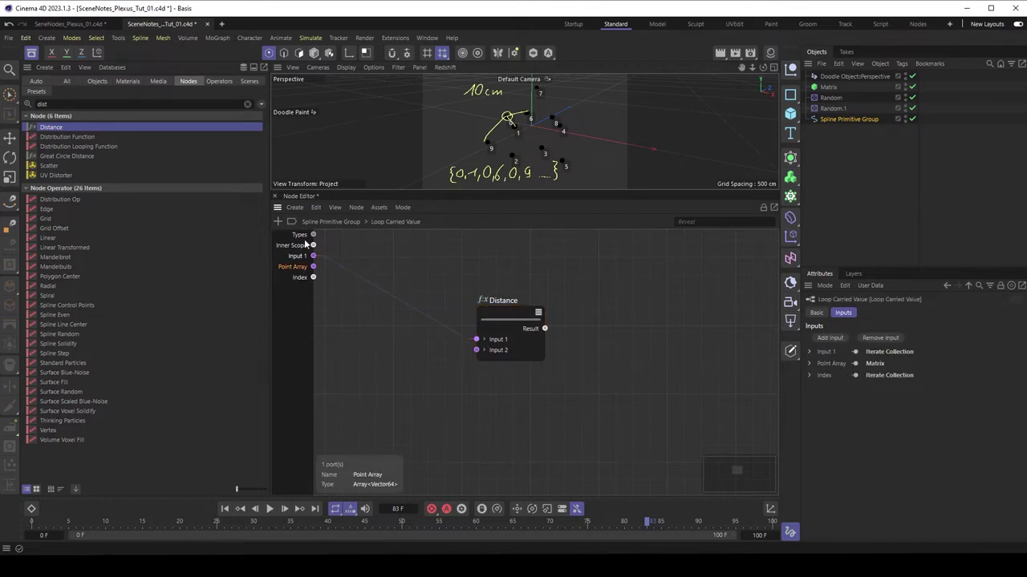
{"action": "double_click", "coordinate": [70, 104]}
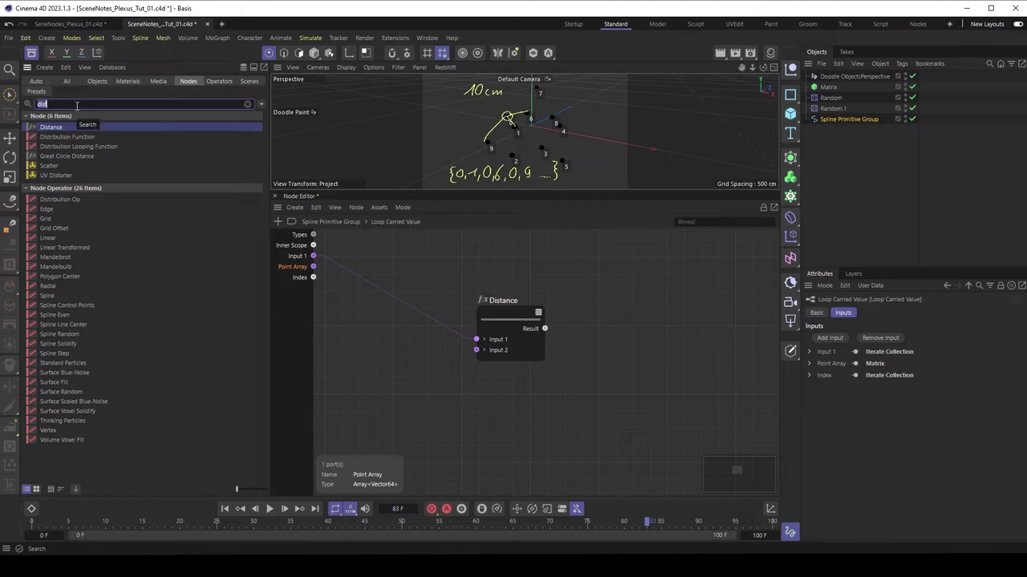
{"action": "type", "text": "get ele"}
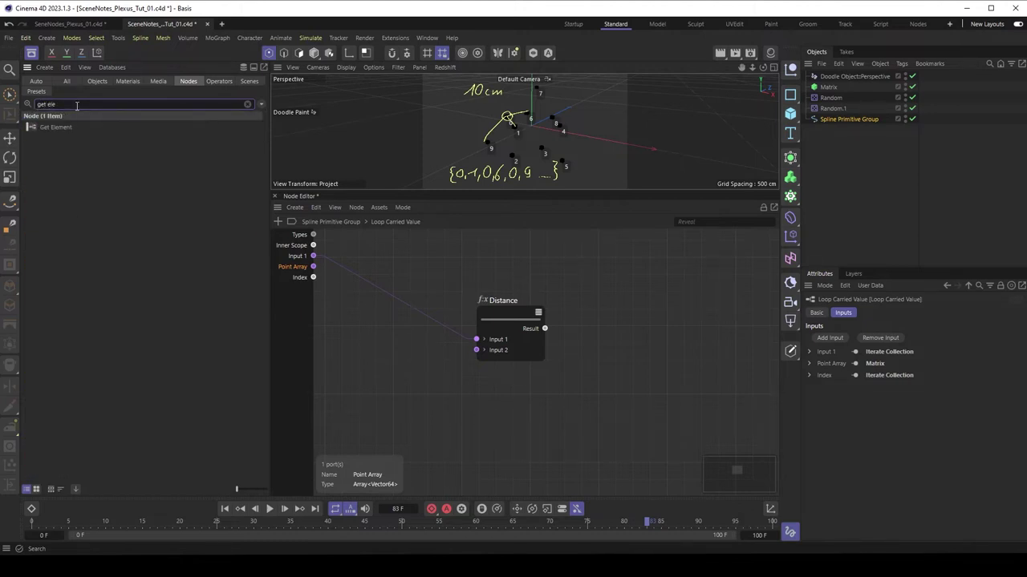
{"action": "left_click_drag", "start_coordinate": [56, 127], "coordinate": [391, 347]}
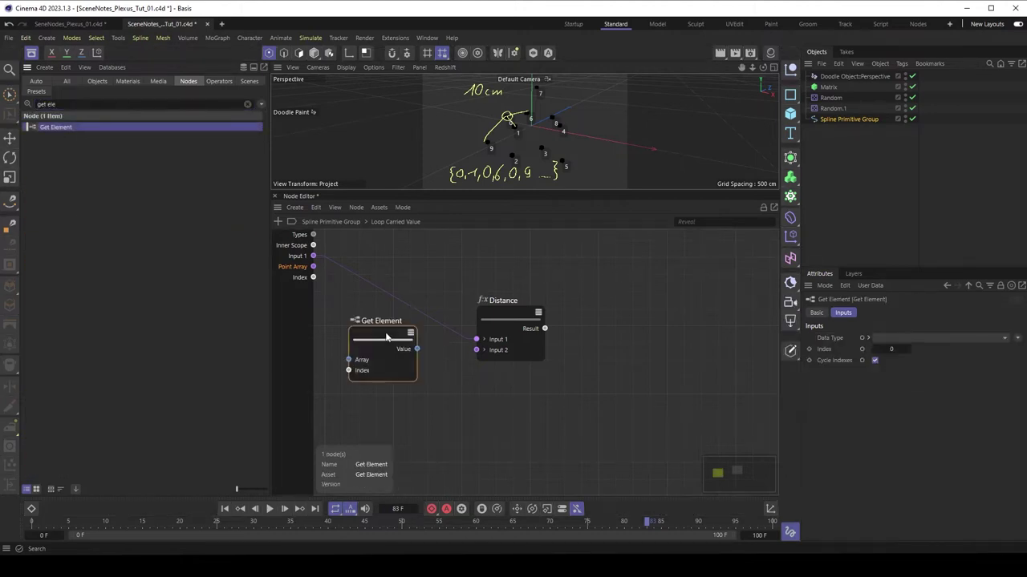
{"action": "left_click_drag", "start_coordinate": [313, 267], "coordinate": [379, 355]}
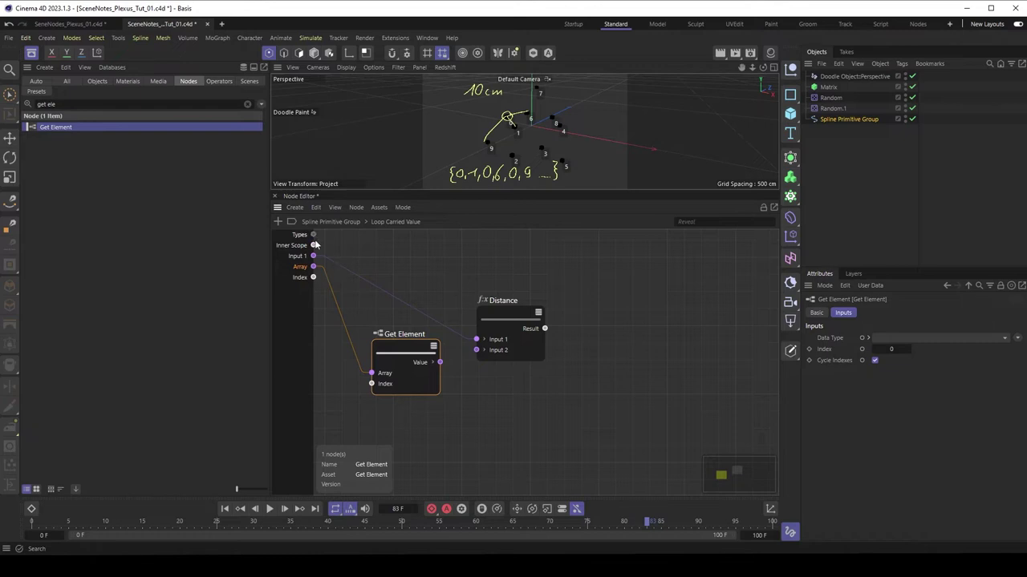
{"action": "left_click_drag", "start_coordinate": [313, 246], "coordinate": [390, 383]}
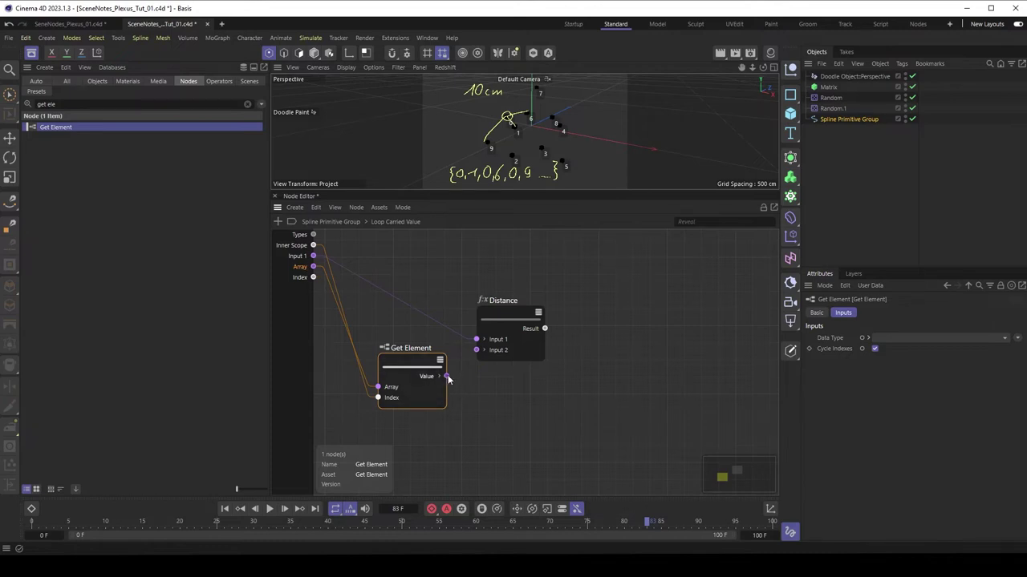
Connect Get Element's Value to Distance's Input 2 and move the Distance node slightly up
{"action": "left_click_drag", "start_coordinate": [448, 377], "coordinate": [476, 350]}
{"action": "mouse_move", "coordinate": [504, 313]}
{"action": "left_mouse_down"}
{"action": "mouse_move", "coordinate": [500, 323]}
{"action": "mouse_move", "coordinate": [498, 302]}
{"action": "left_mouse_up"}
{"action": "left_click", "coordinate": [537, 313]}
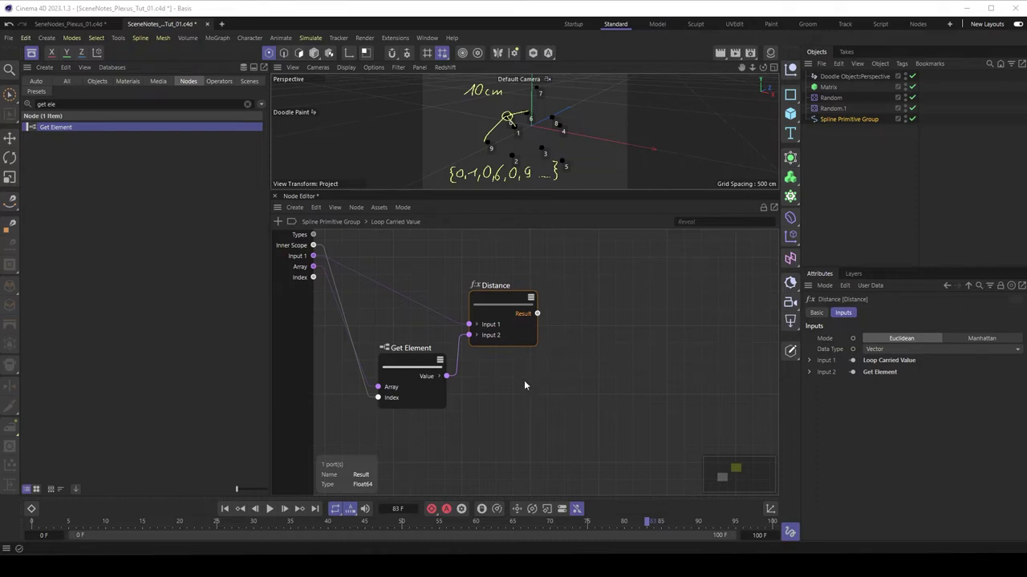
{"action": "left_click", "coordinate": [549, 373]}
Search for "valu", add a Float Value node below Get Element and rename it Max
{"action": "middle_click_drag", "start_coordinate": [548, 374], "coordinate": [563, 346]}
{"action": "left_click", "coordinate": [71, 105]}
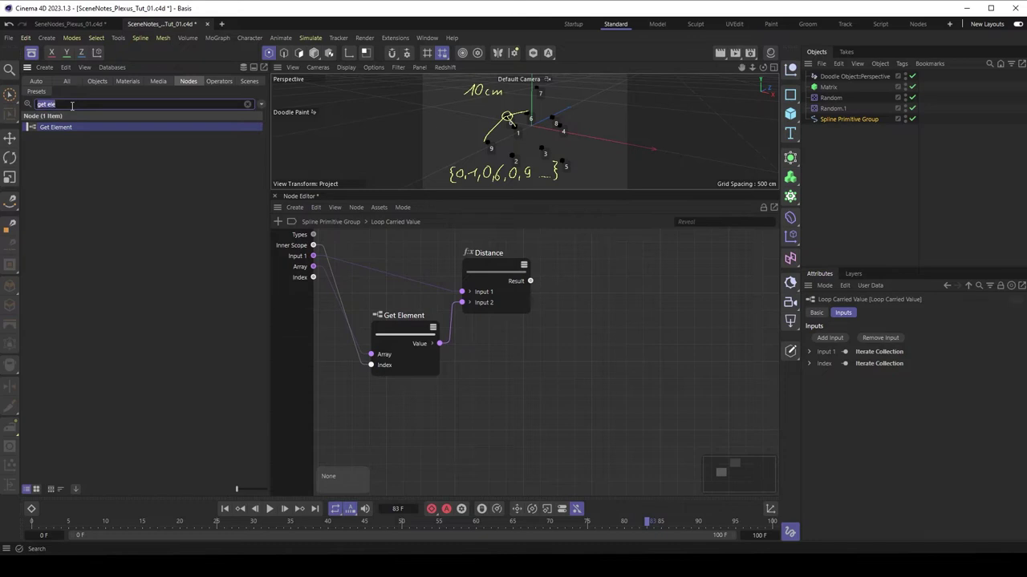
{"action": "type", "text": "val"}
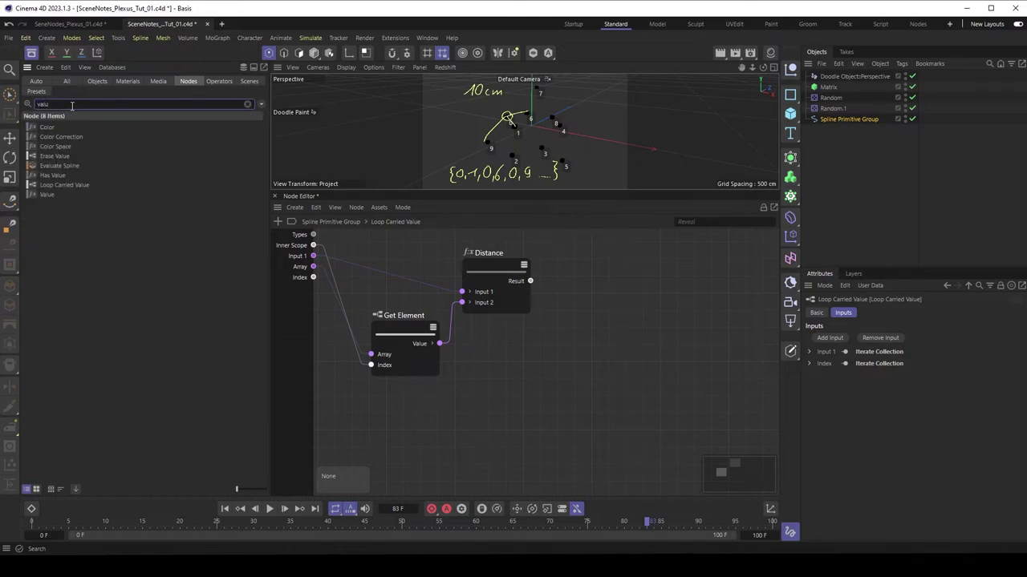
{"action": "type", "text": "u"}
{"action": "left_click_drag", "start_coordinate": [48, 195], "coordinate": [401, 408]}
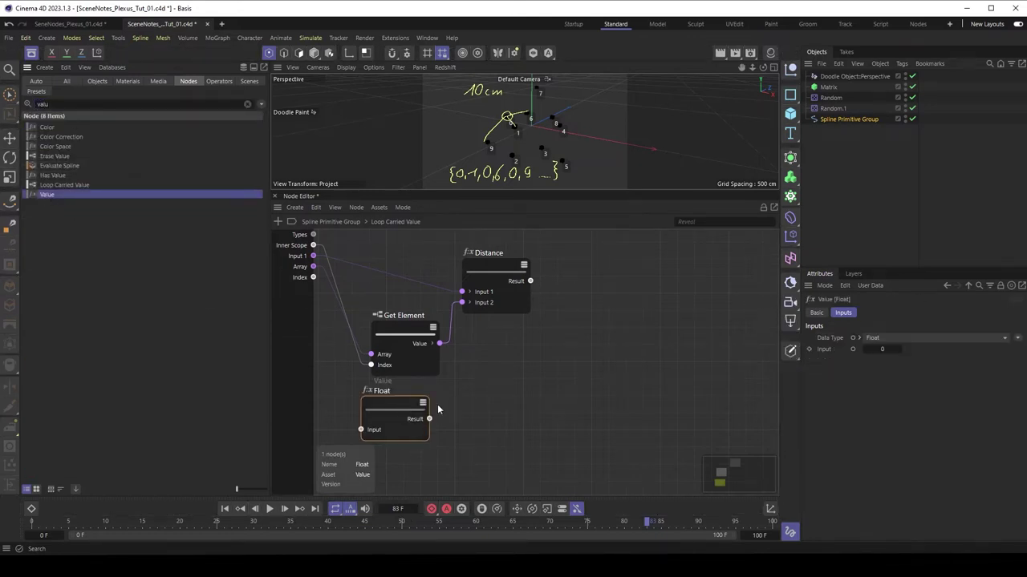
{"action": "middle_click_drag", "start_coordinate": [437, 410], "coordinate": [406, 365]}
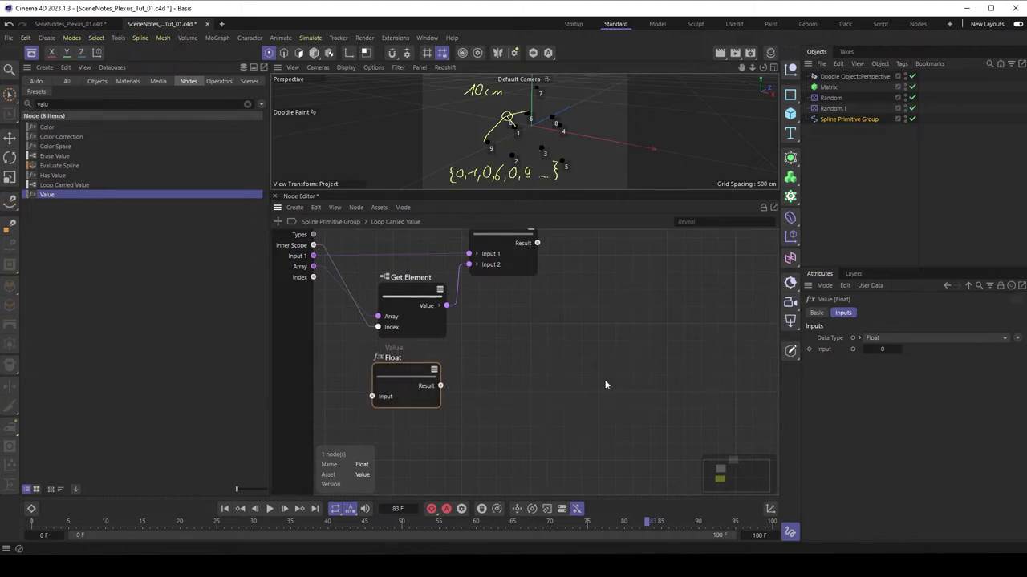
{"action": "left_click", "coordinate": [816, 312]}
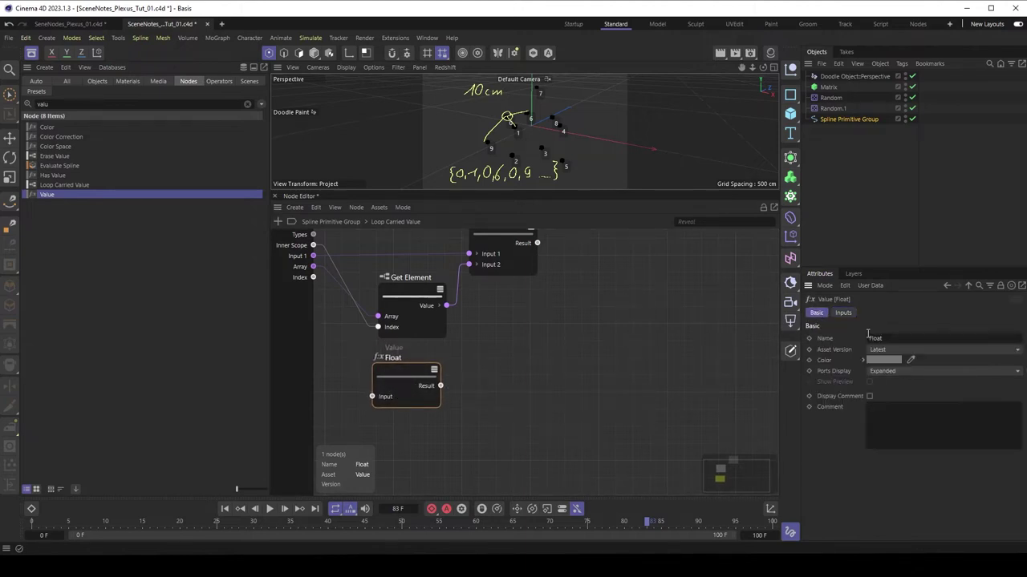
{"action": "left_click", "coordinate": [897, 338]}
{"action": "type", "text": "Max"}
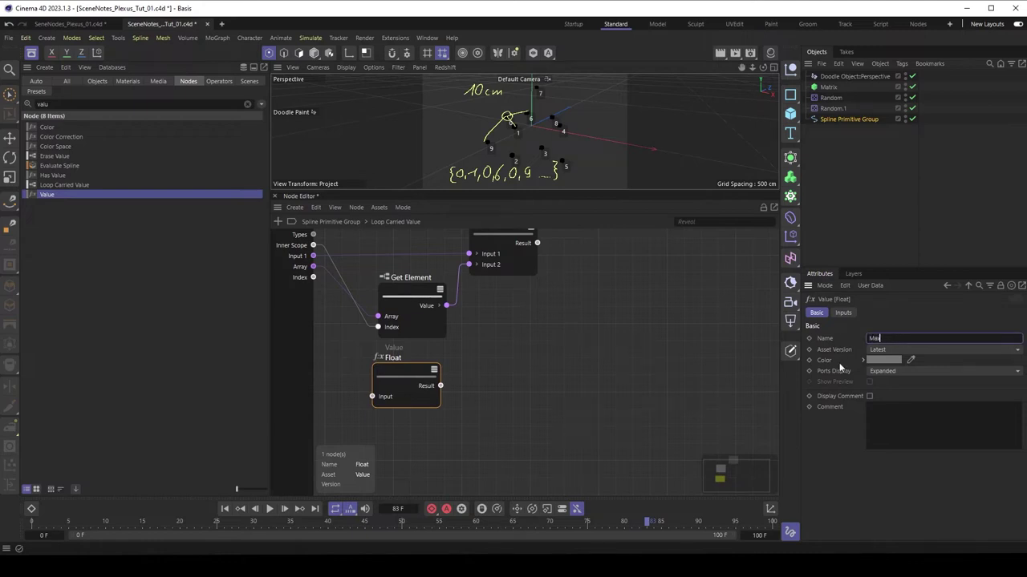
{"action": "key", "text": "Return"}
Duplicate the Max value node directly below itself and rename the copy Min
{"action": "left_click_drag", "start_coordinate": [409, 374], "coordinate": [411, 438], "text": "ctrl"}
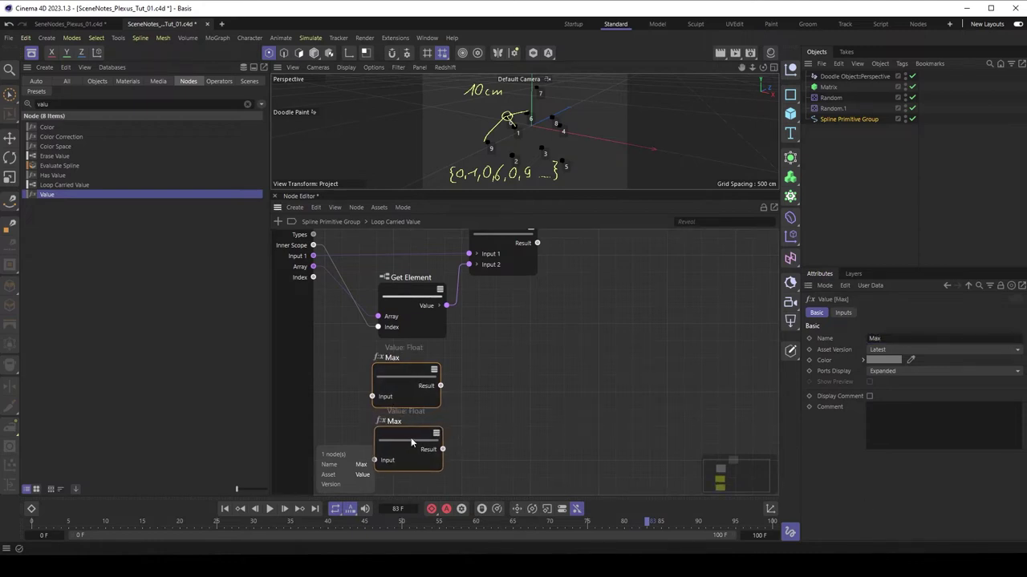
{"action": "left_click", "coordinate": [863, 340]}
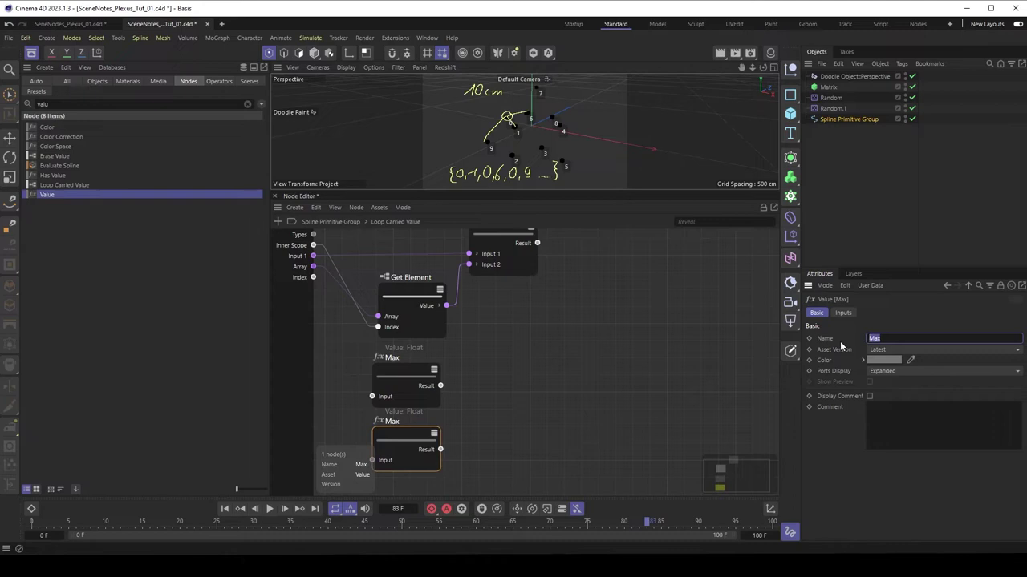
{"action": "type", "text": "Min"}
Set the Max value node's input to 20, and select the Min node
{"action": "left_click", "coordinate": [843, 312]}
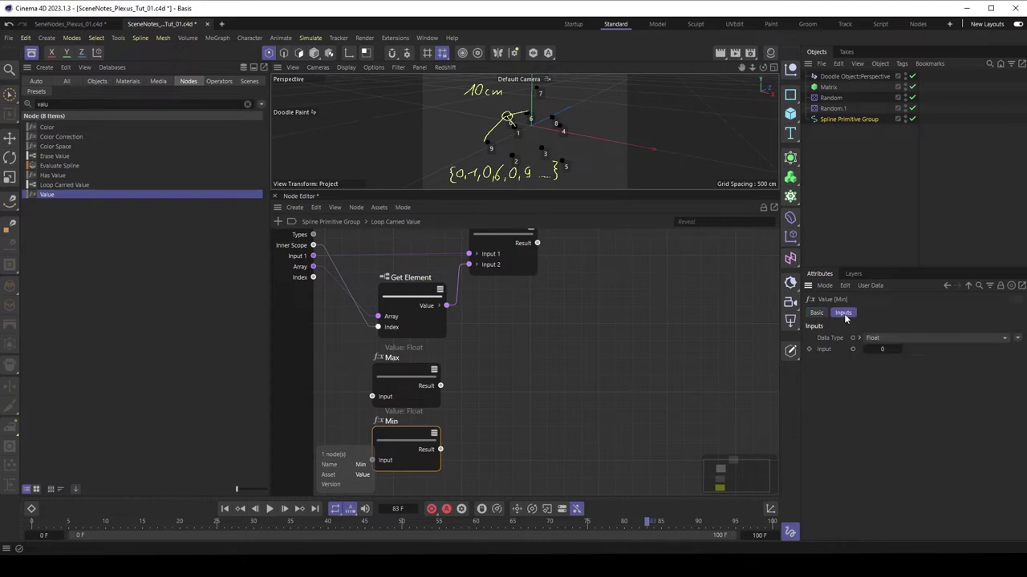
{"action": "left_click", "coordinate": [416, 374]}
{"action": "left_click", "coordinate": [882, 351]}
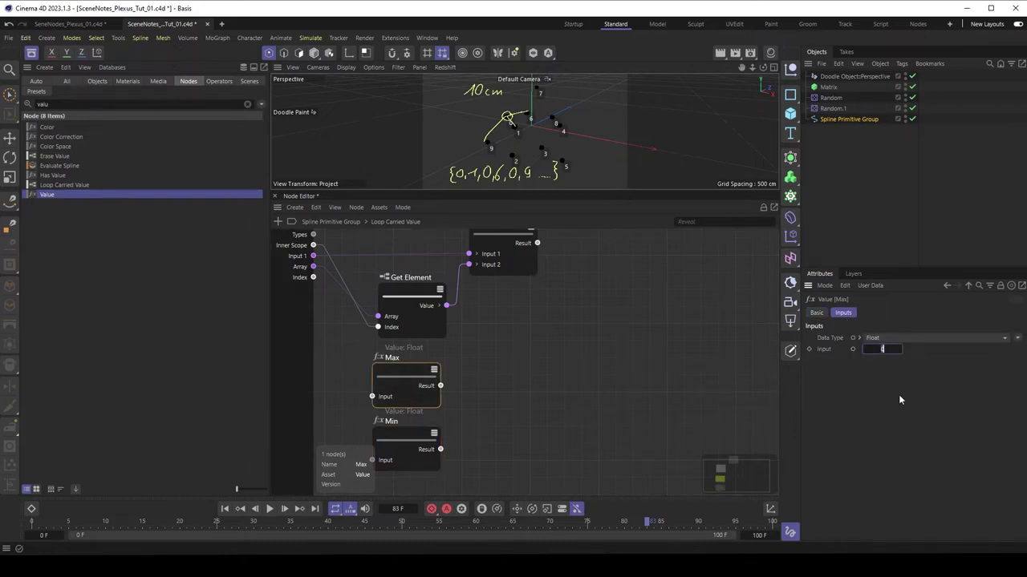
{"action": "type", "text": "20"}
{"action": "left_click", "coordinate": [411, 432]}
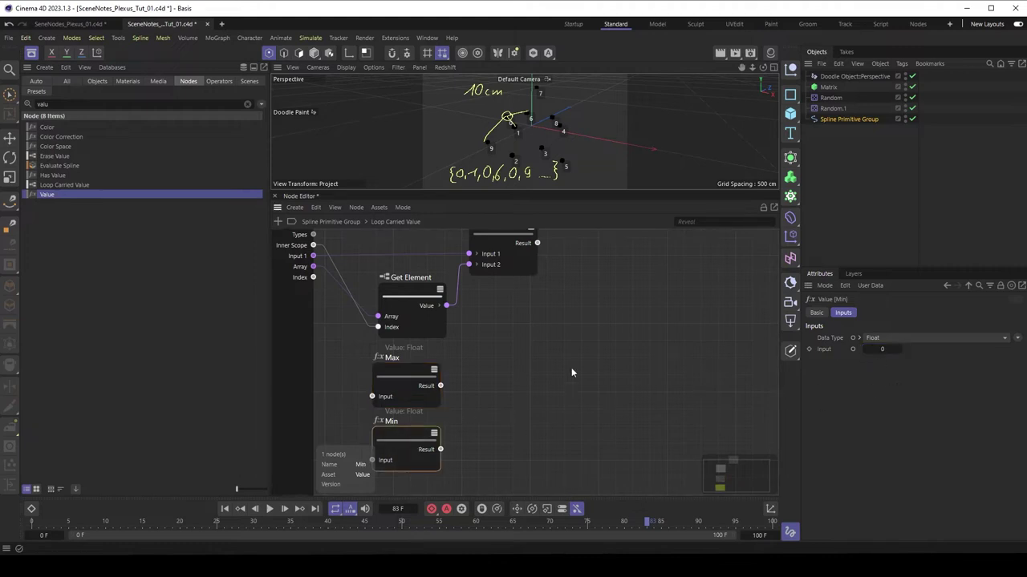
Search for "comp" and add a Compare node to the right of the Distance and Get Element nodes
{"action": "scroll", "coordinate": [525, 326], "scroll_direction": "down", "scroll_amount": 2}
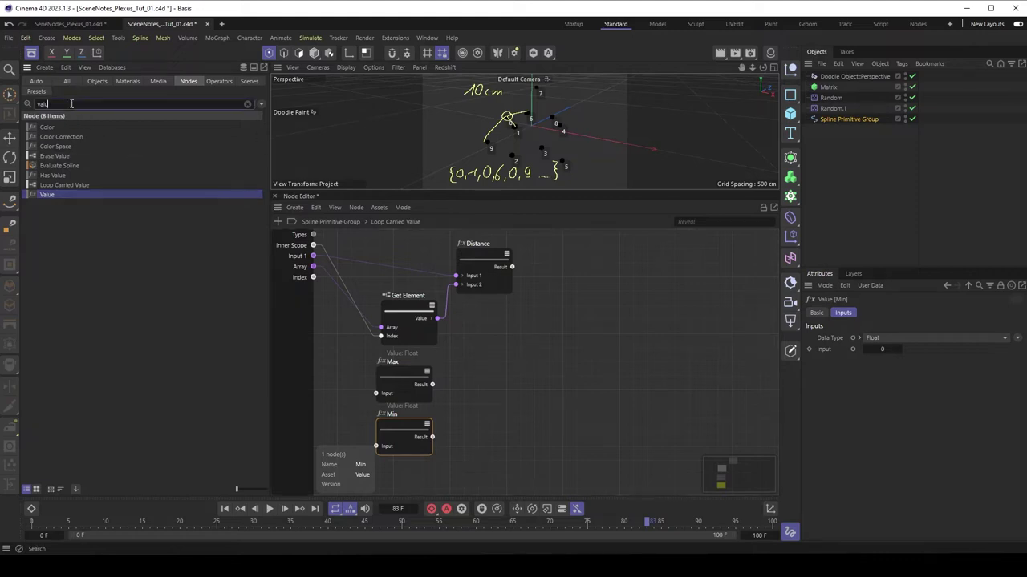
{"action": "double_click", "coordinate": [71, 103]}
{"action": "type", "text": "co"}
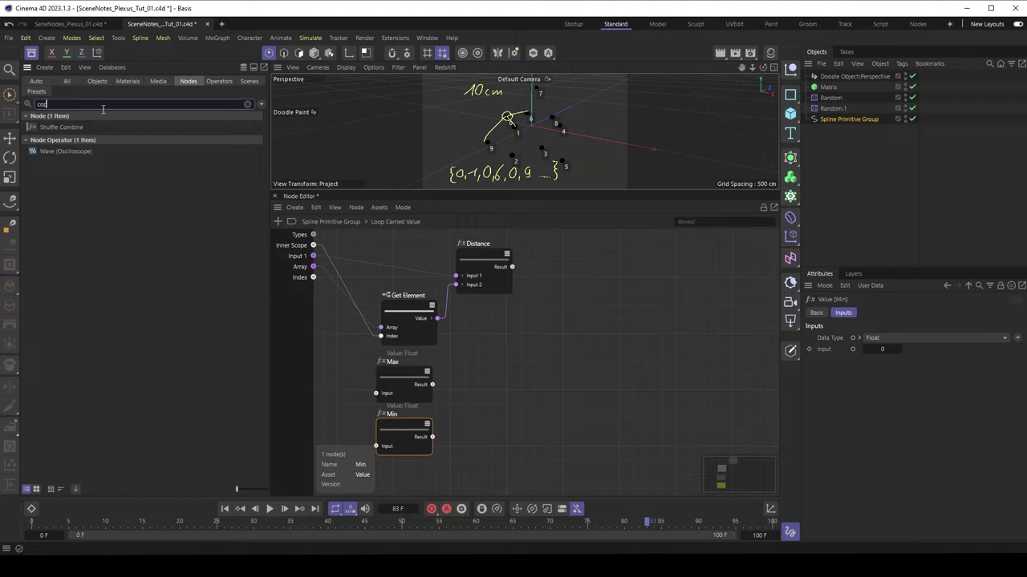
{"action": "type", "text": "mp"}
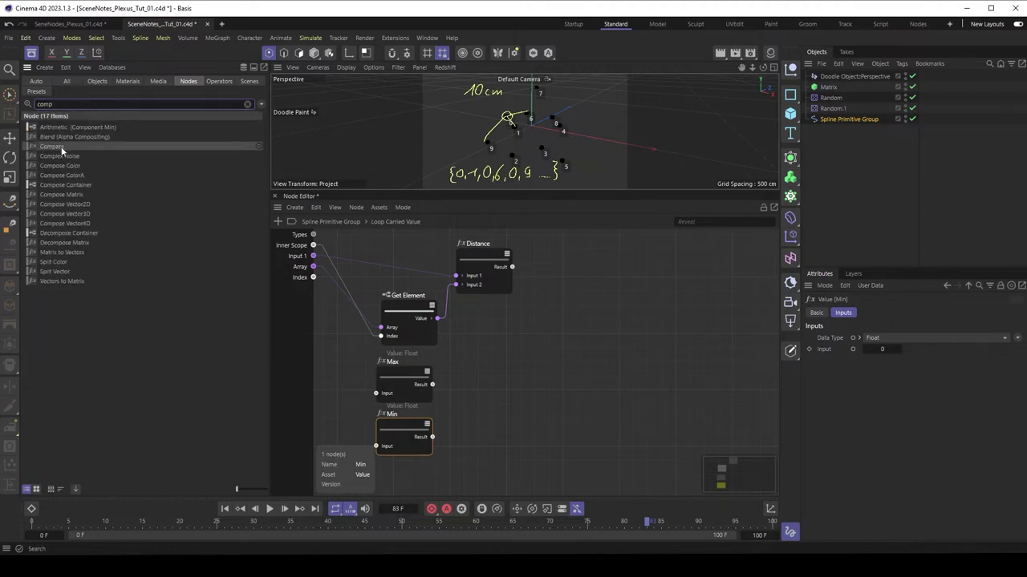
{"action": "left_click_drag", "start_coordinate": [61, 150], "coordinate": [572, 324]}
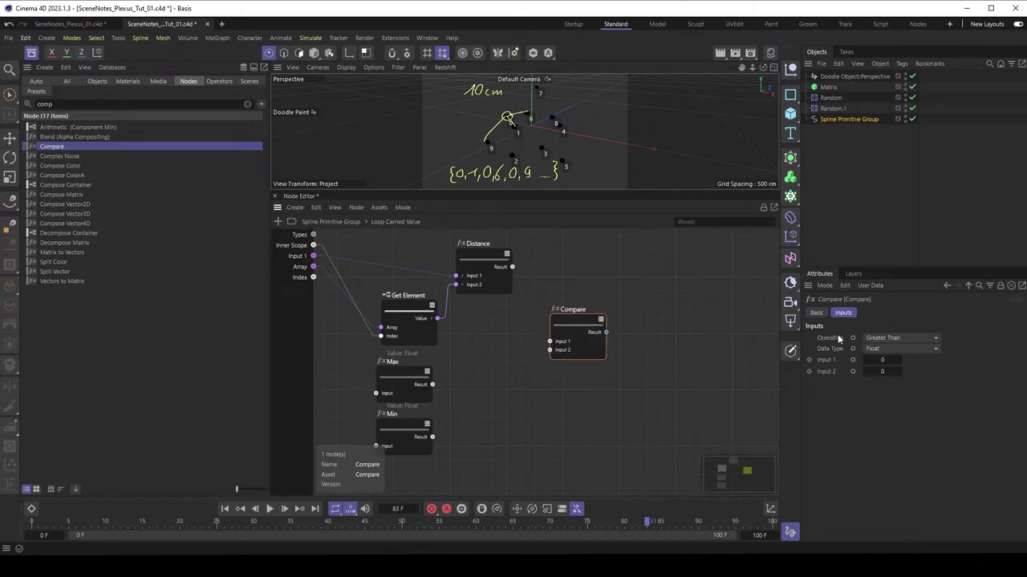
Connect the Distance result to the Compare node's Input 1 and Max to Input 2, and set its operation to Less Than
{"action": "left_click_drag", "start_coordinate": [577, 322], "coordinate": [608, 324]}
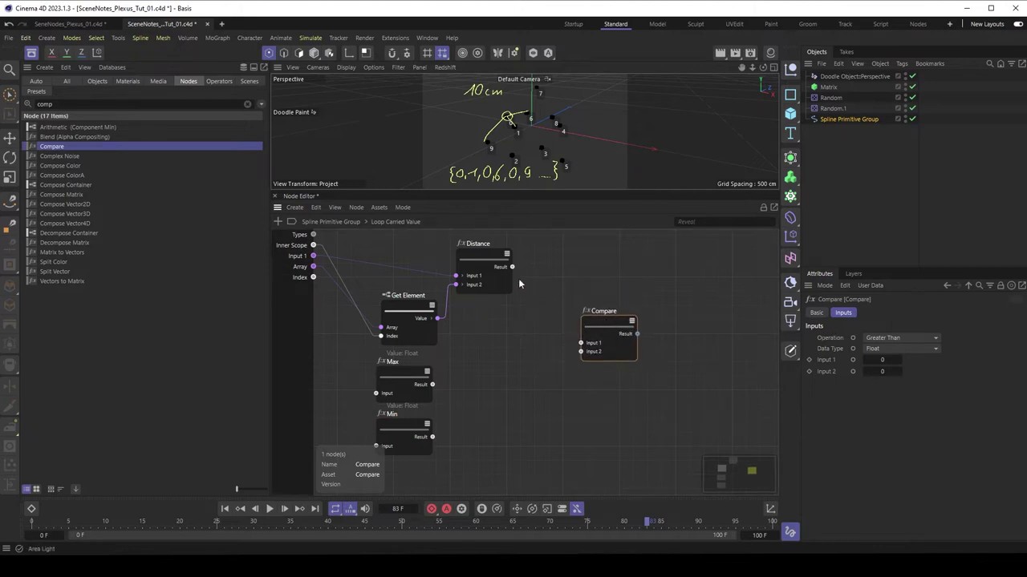
{"action": "left_click_drag", "start_coordinate": [512, 268], "coordinate": [585, 325]}
{"action": "left_click", "coordinate": [411, 371]}
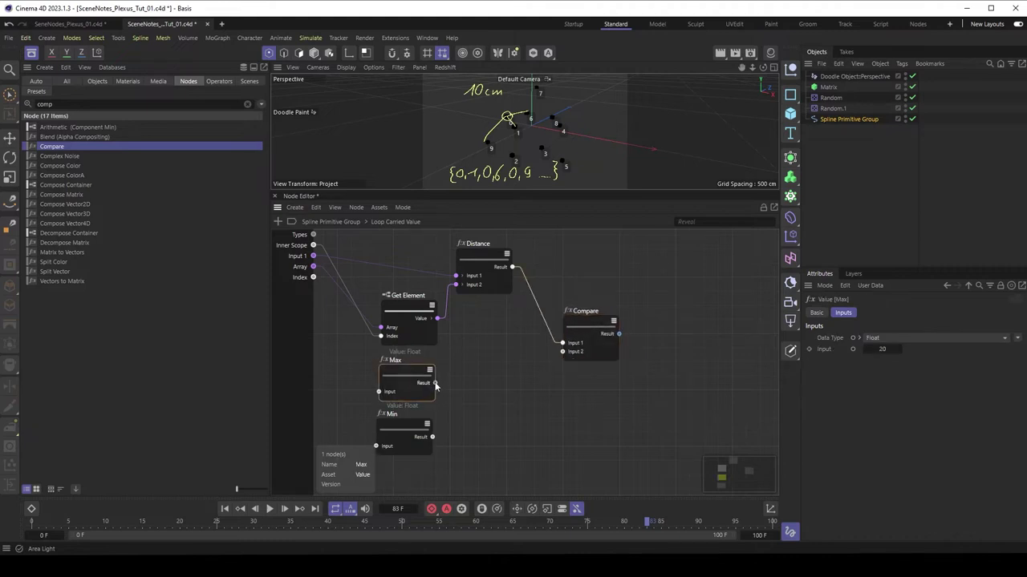
{"action": "left_click_drag", "start_coordinate": [434, 382], "coordinate": [580, 320]}
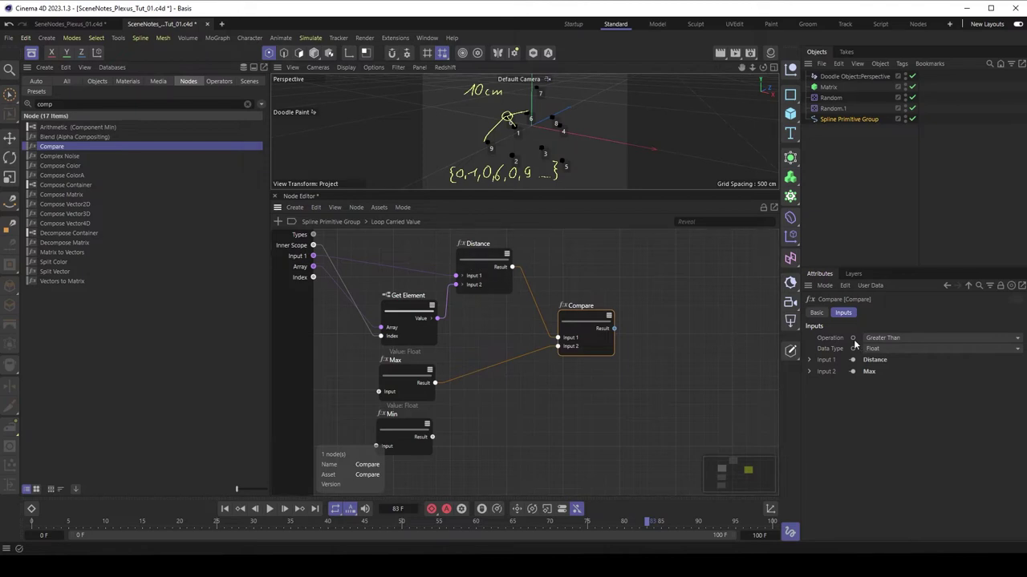
{"action": "left_click", "coordinate": [886, 337]}
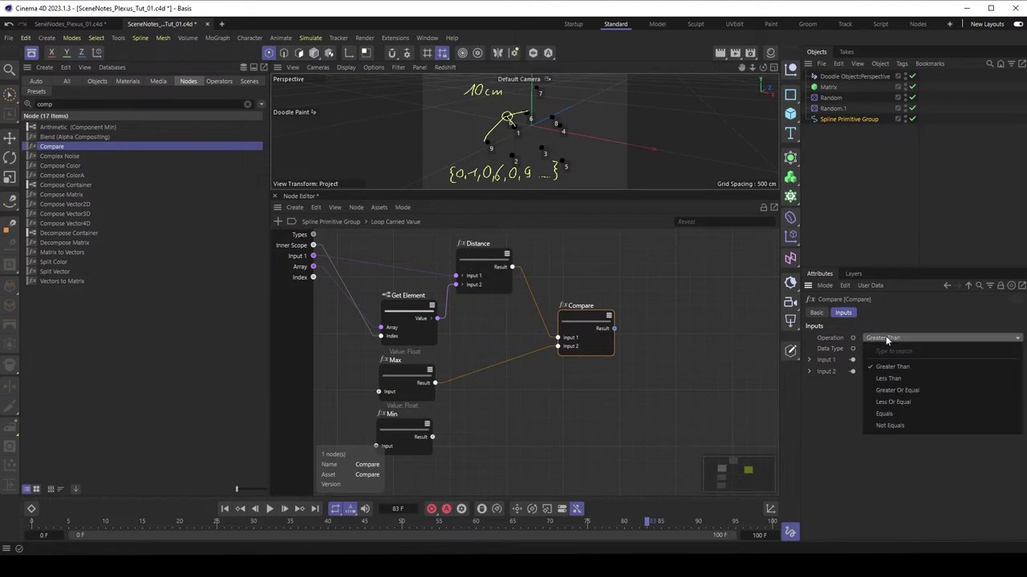
{"action": "left_click", "coordinate": [886, 376]}
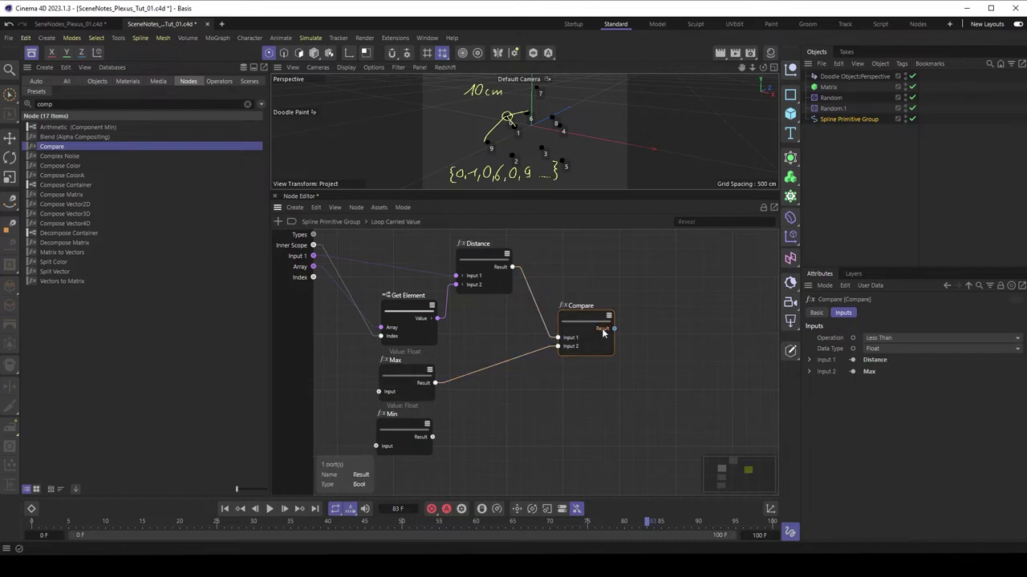
Duplicate the Compare node below itself, feed it the Distance result and Min, and set its operation to Greater Than
{"action": "left_click_drag", "start_coordinate": [589, 324], "coordinate": [577, 371]}
{"action": "left_click_drag", "start_coordinate": [511, 266], "coordinate": [552, 388]}
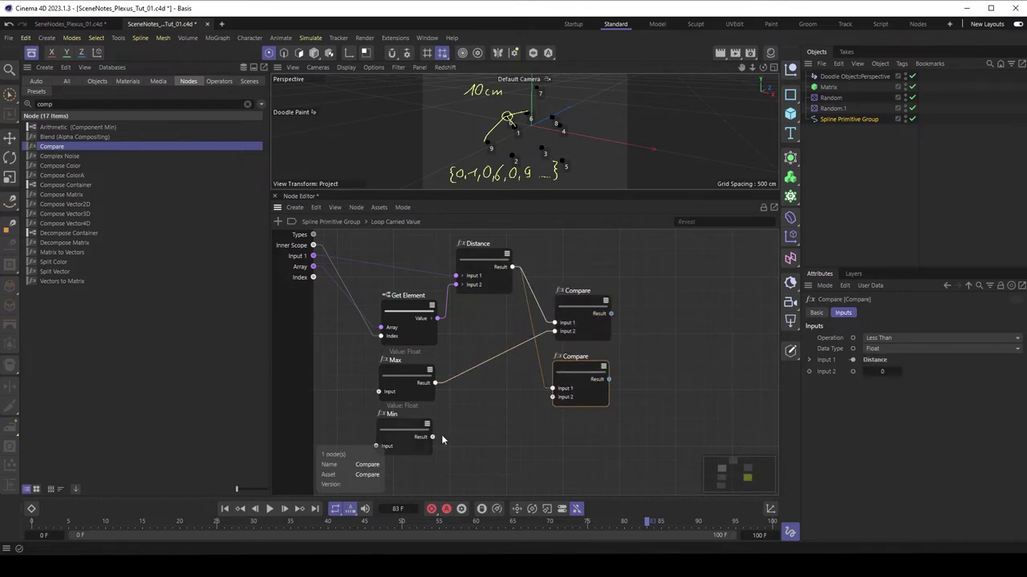
{"action": "left_click_drag", "start_coordinate": [432, 437], "coordinate": [553, 397]}
{"action": "left_click", "coordinate": [911, 338]}
{"action": "left_click", "coordinate": [899, 366]}
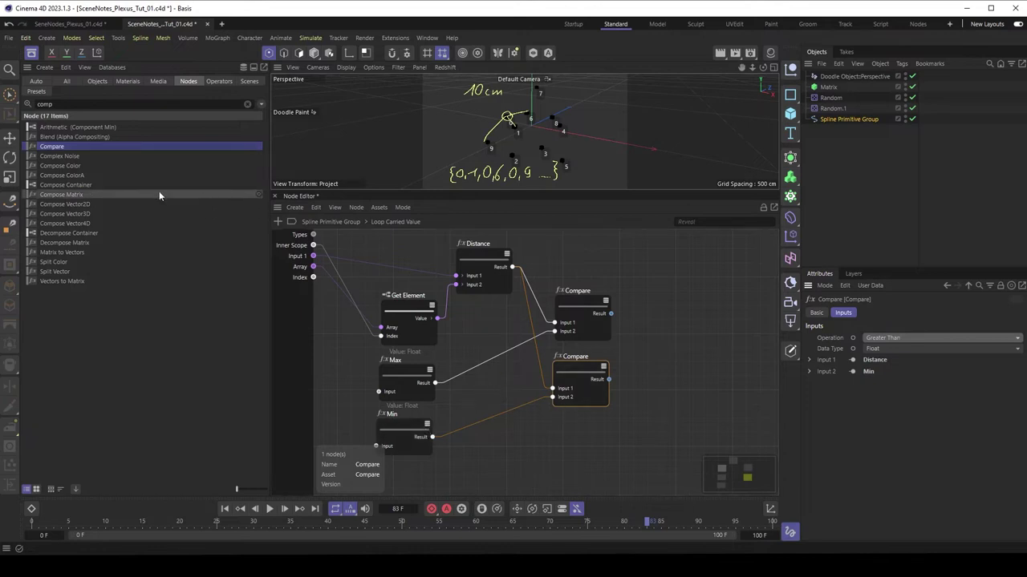
Add a third Compare node of data type Int below, feed it Index and Inner Scope, and set its operation to Not Equals
{"action": "key", "text": "ctrl+v"}
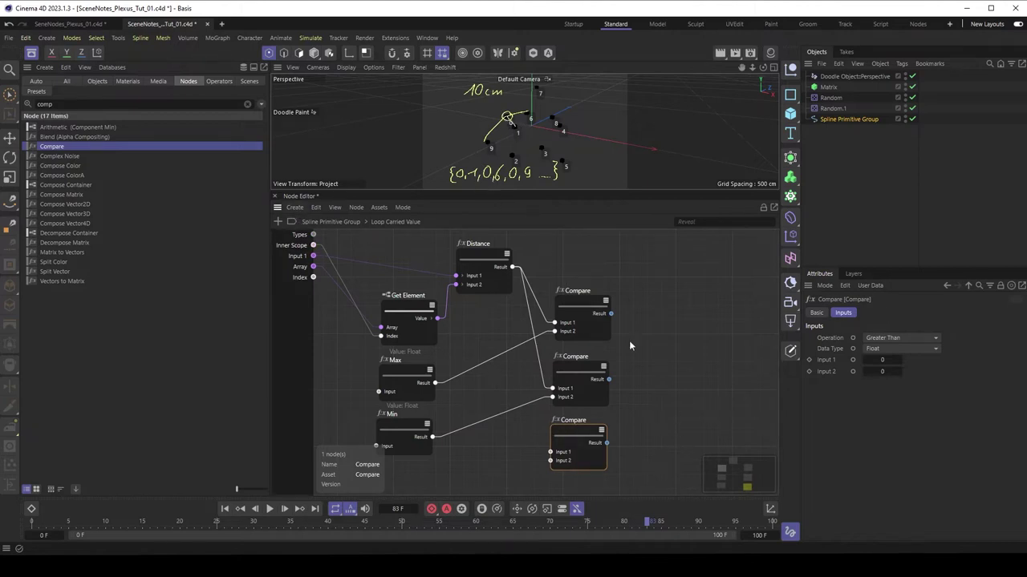
{"action": "left_click", "coordinate": [885, 350]}
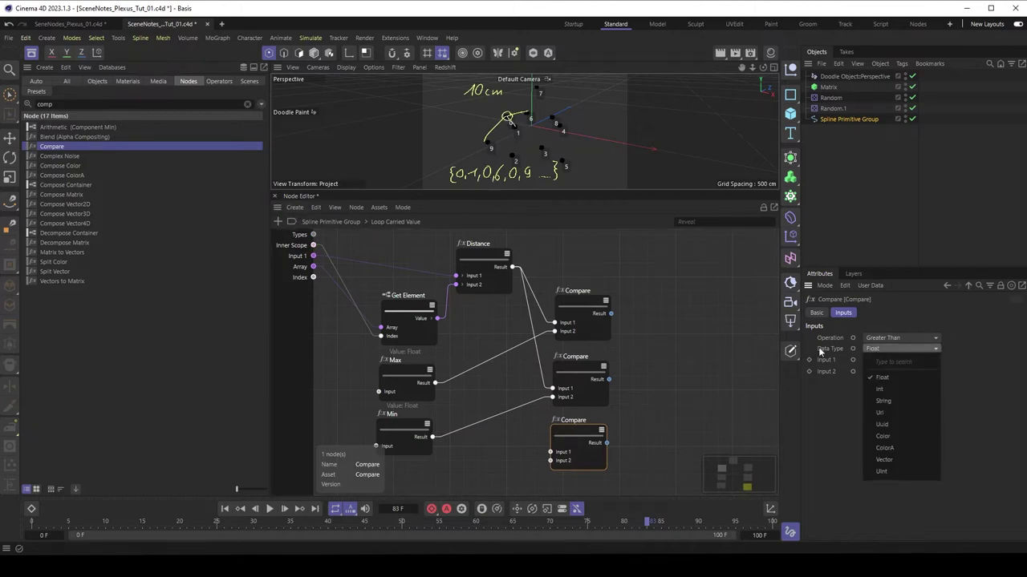
{"action": "left_click", "coordinate": [882, 388]}
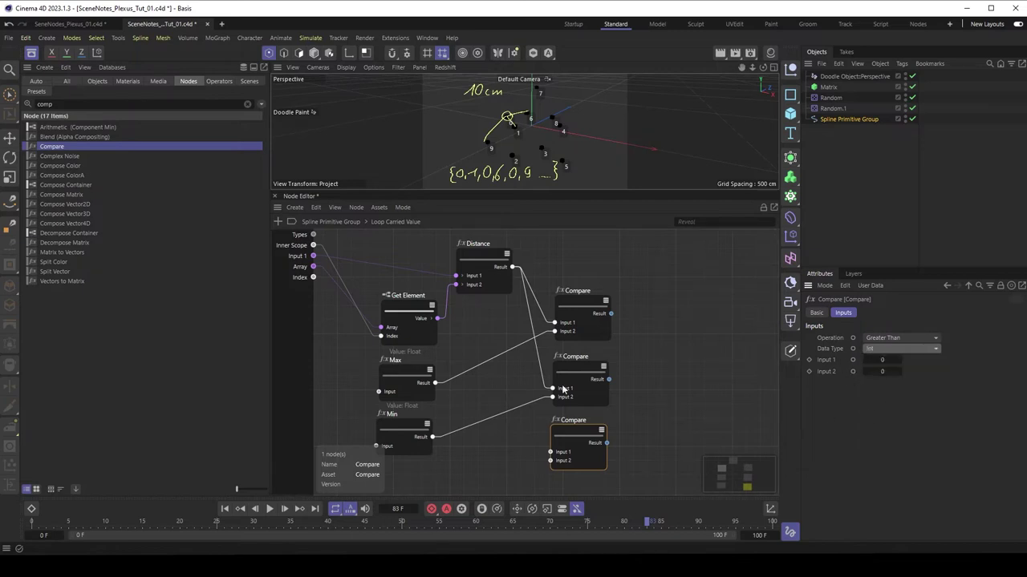
{"action": "left_click_drag", "start_coordinate": [313, 277], "coordinate": [572, 434]}
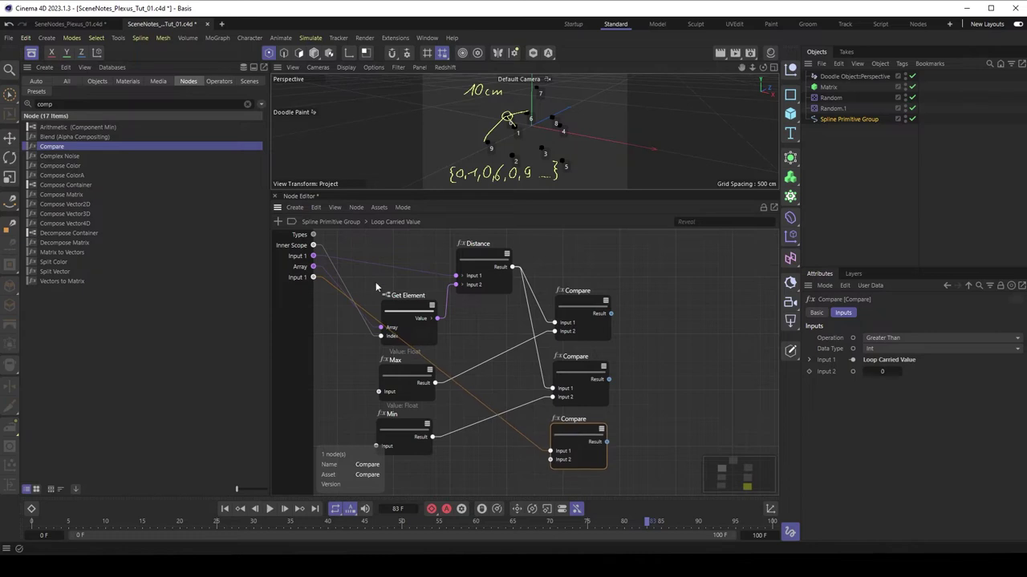
{"action": "left_click_drag", "start_coordinate": [313, 244], "coordinate": [569, 434]}
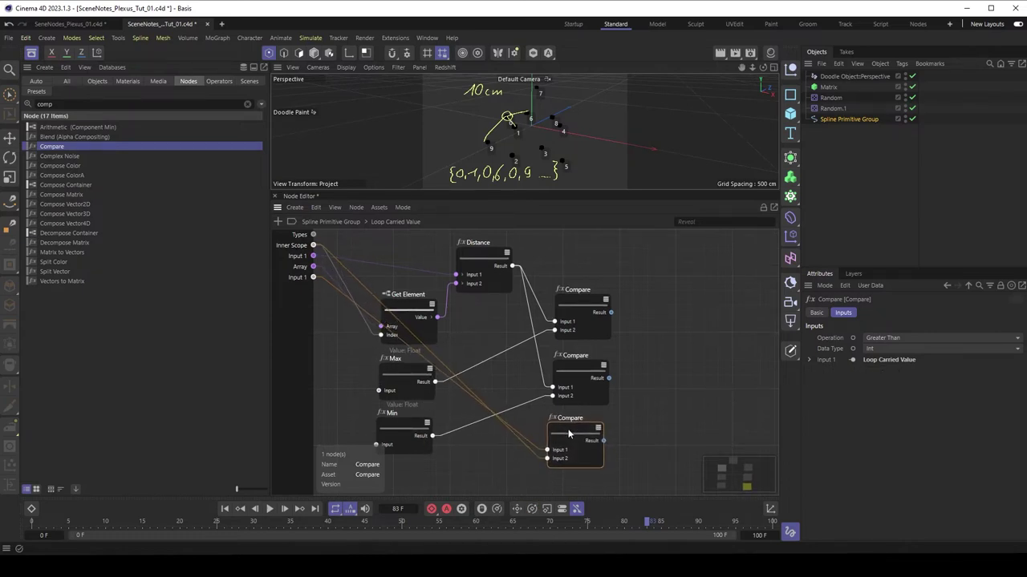
{"action": "left_click", "coordinate": [886, 338]}
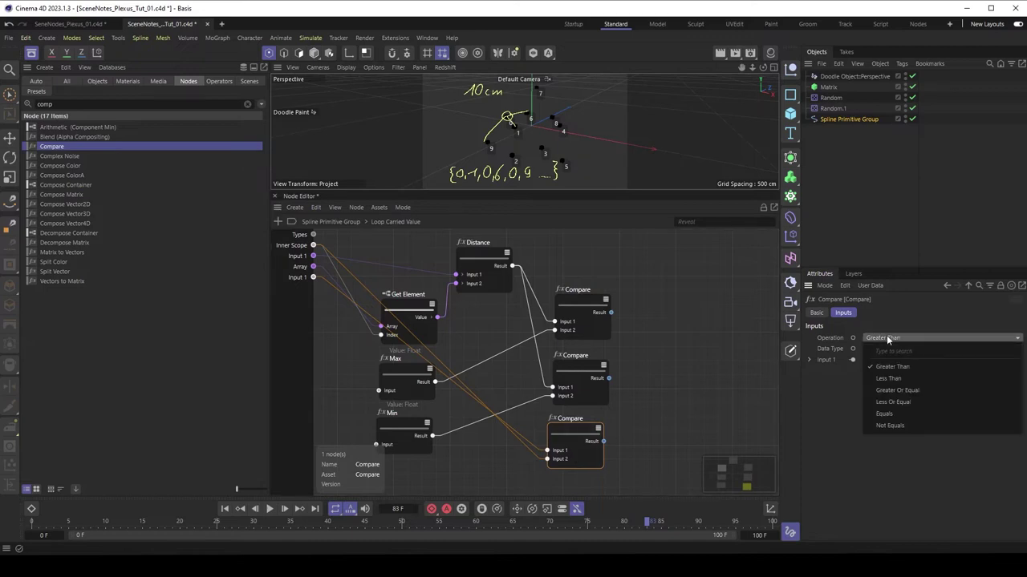
{"action": "left_click", "coordinate": [902, 426]}
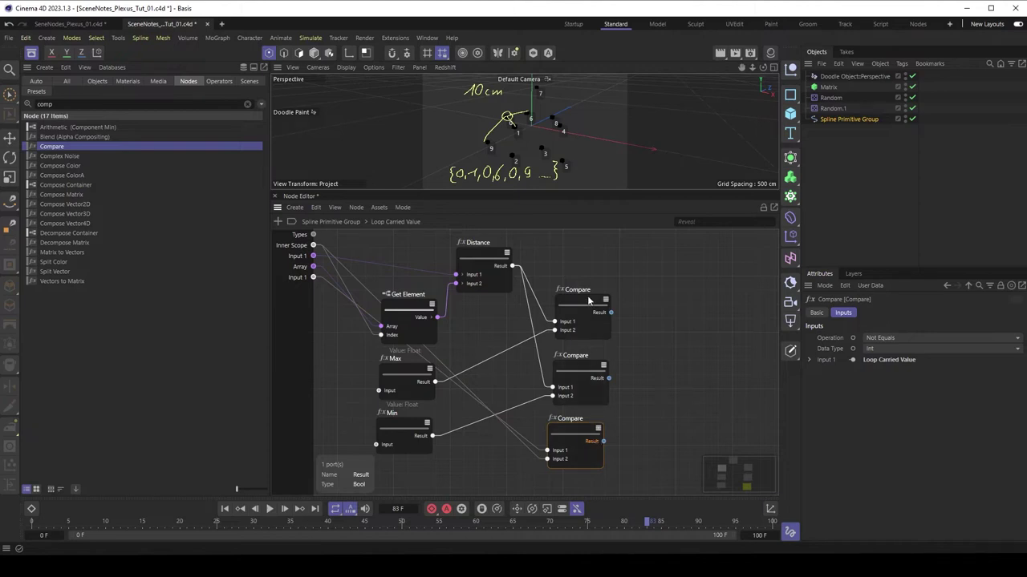
{"action": "left_click_drag", "start_coordinate": [581, 434], "coordinate": [585, 434]}
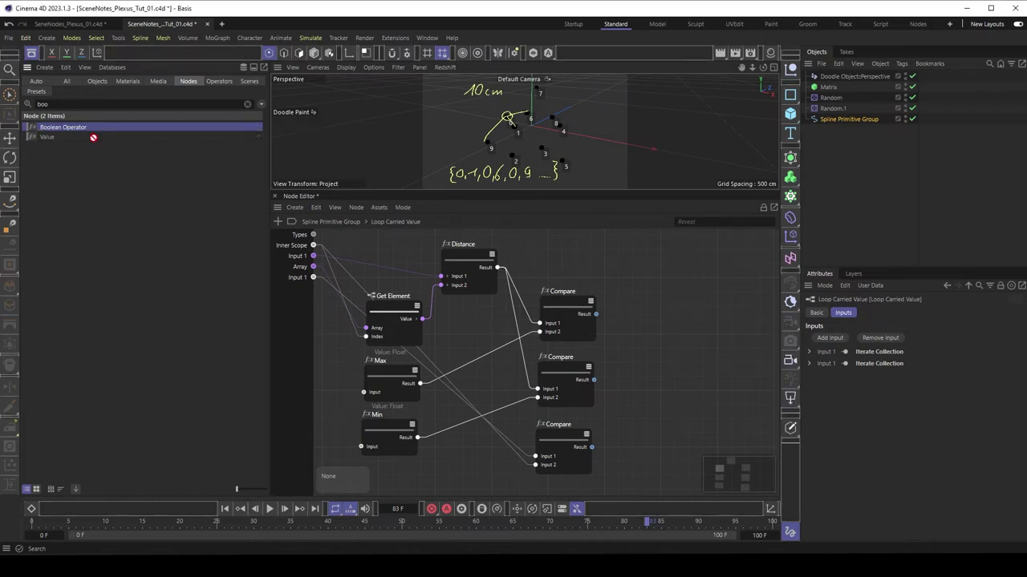
Add a Boolean Operator node and connect the Max and Min Compare results to its Value 1 and Value 2
{"action": "left_click_drag", "start_coordinate": [653, 353], "coordinate": [658, 319]}
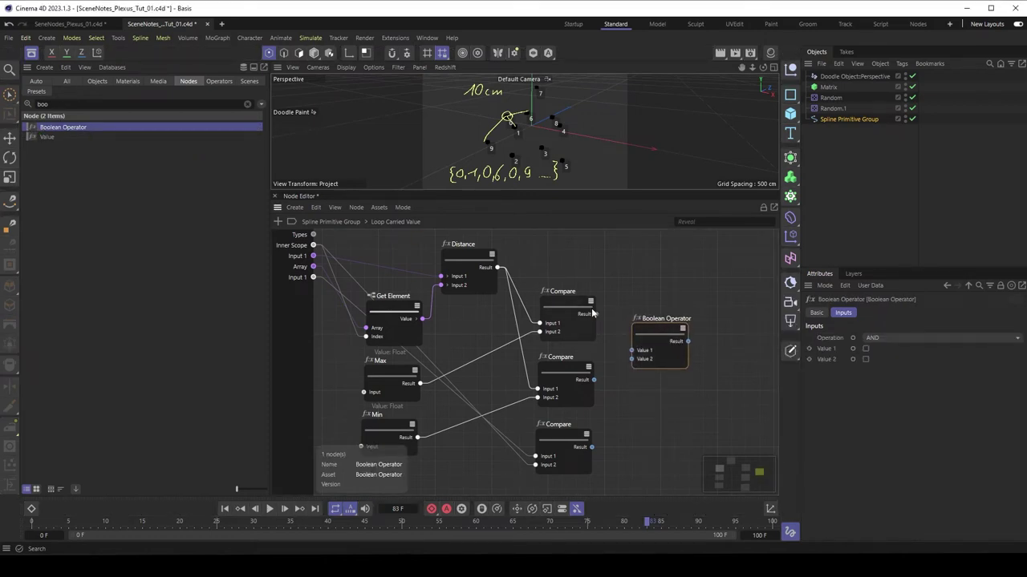
{"action": "left_click_drag", "start_coordinate": [596, 313], "coordinate": [639, 353]}
{"action": "left_click_drag", "start_coordinate": [593, 380], "coordinate": [648, 344]}
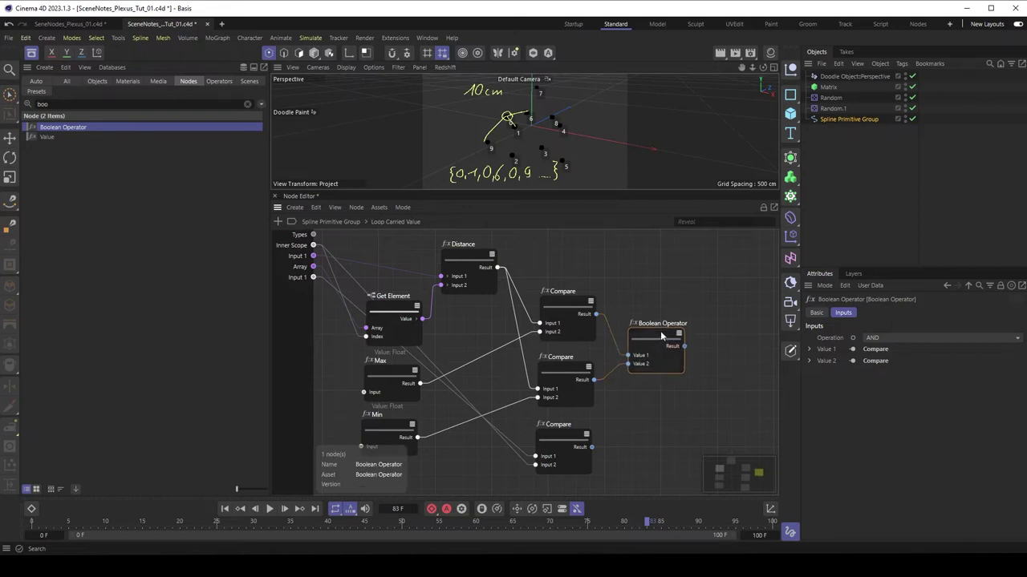
Duplicate the Boolean Operator node and feed it the first Boolean Operator's result and the third Compare's result
{"action": "left_click_drag", "start_coordinate": [660, 330], "coordinate": [727, 403], "text": "ctrl"}
{"action": "middle_click_drag", "start_coordinate": [739, 366], "coordinate": [657, 346]}
{"action": "left_click_drag", "start_coordinate": [603, 327], "coordinate": [615, 407]}
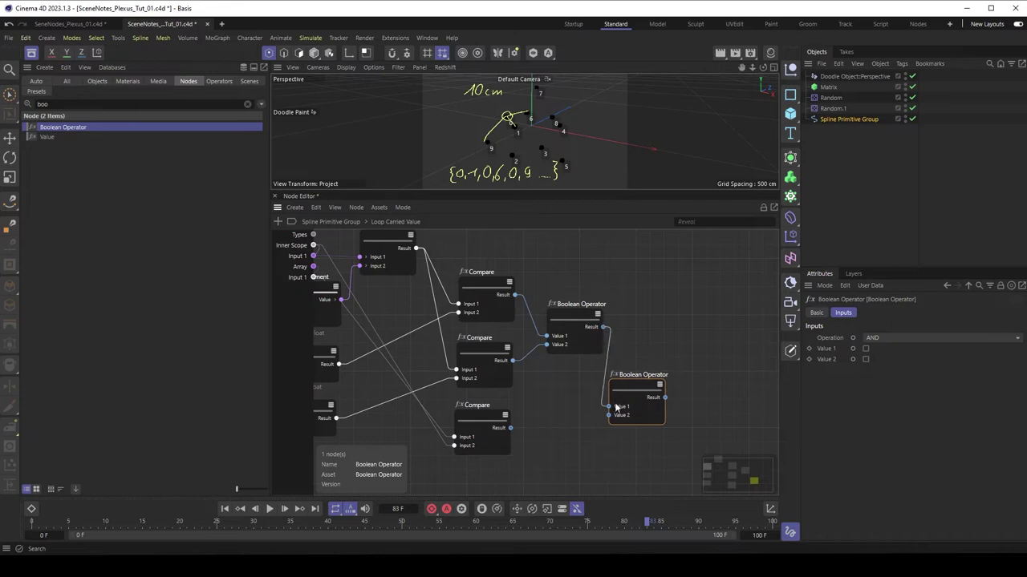
{"action": "left_click_drag", "start_coordinate": [510, 427], "coordinate": [654, 386]}
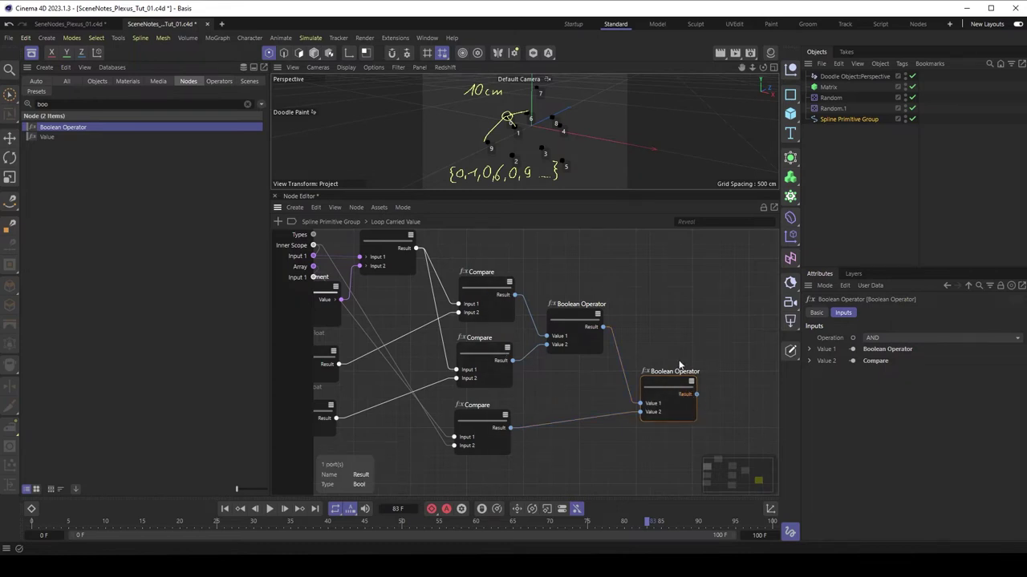
{"action": "key", "text": "h"}
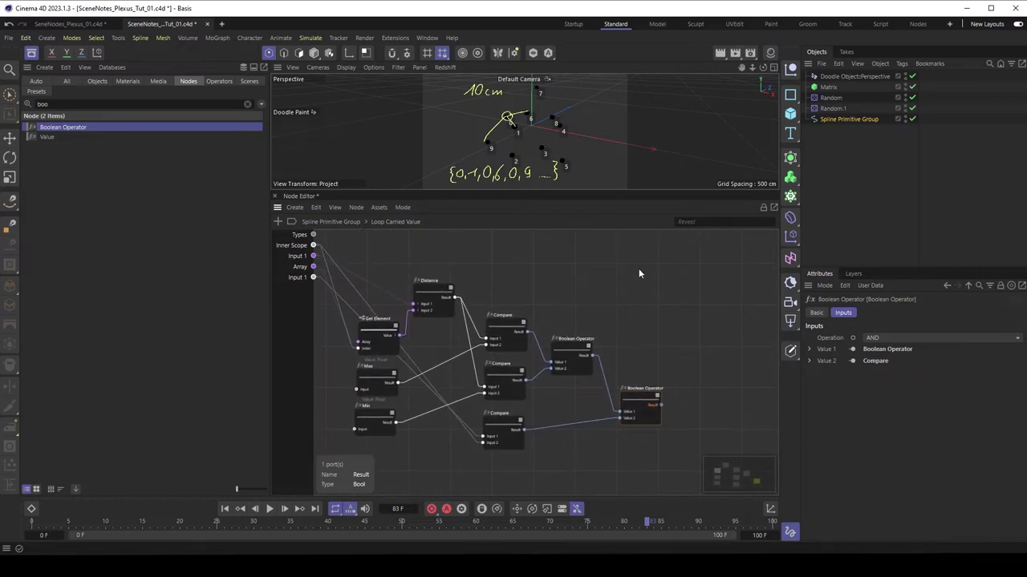
{"action": "left_click", "coordinate": [540, 279]}
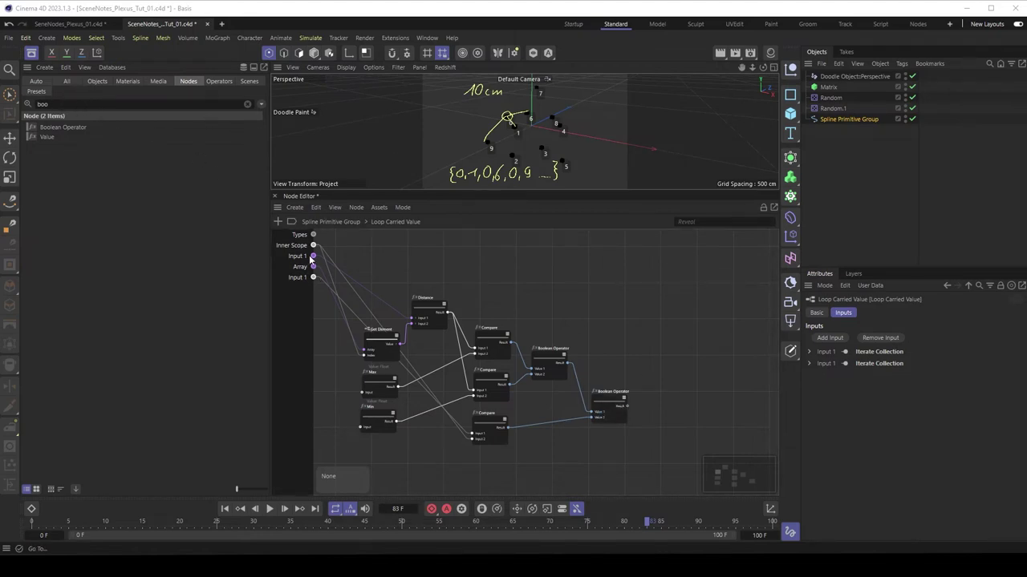
Search for "buil", add a Build node above the graph, set its data type to Vector and truncate it to two elements
{"action": "double_click", "coordinate": [57, 102]}
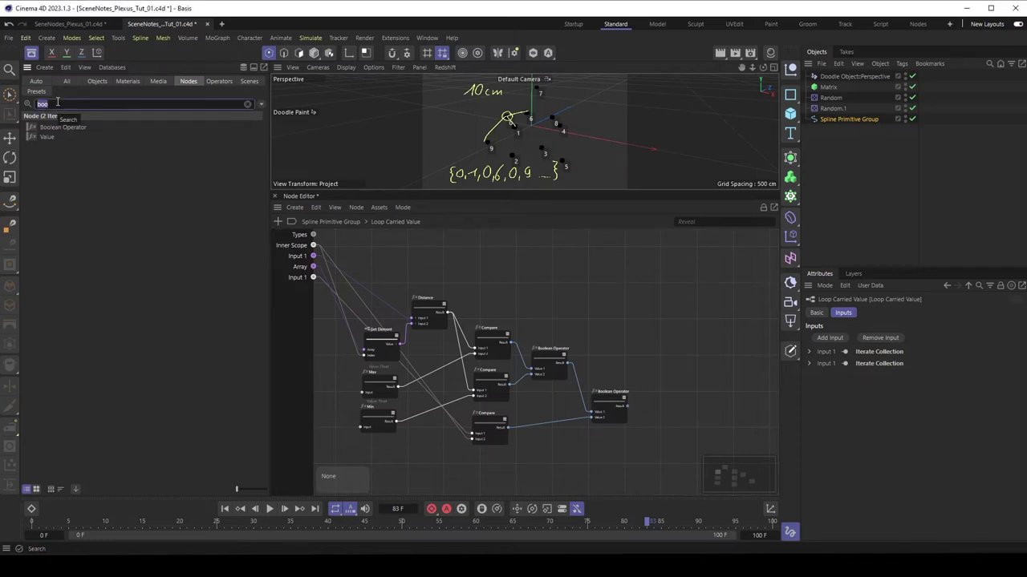
{"action": "type", "text": "buil"}
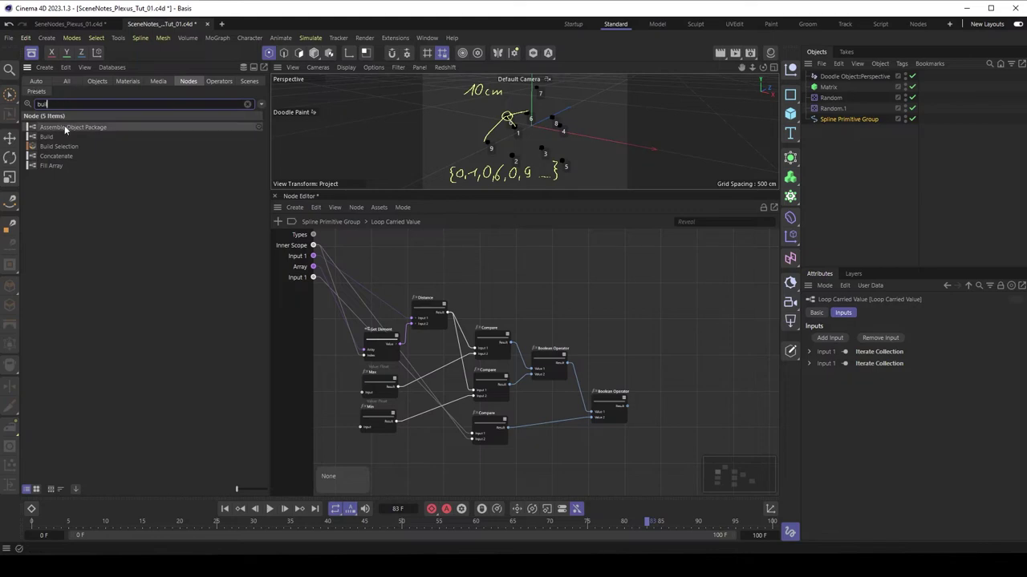
{"action": "left_click_drag", "start_coordinate": [46, 136], "coordinate": [551, 274]}
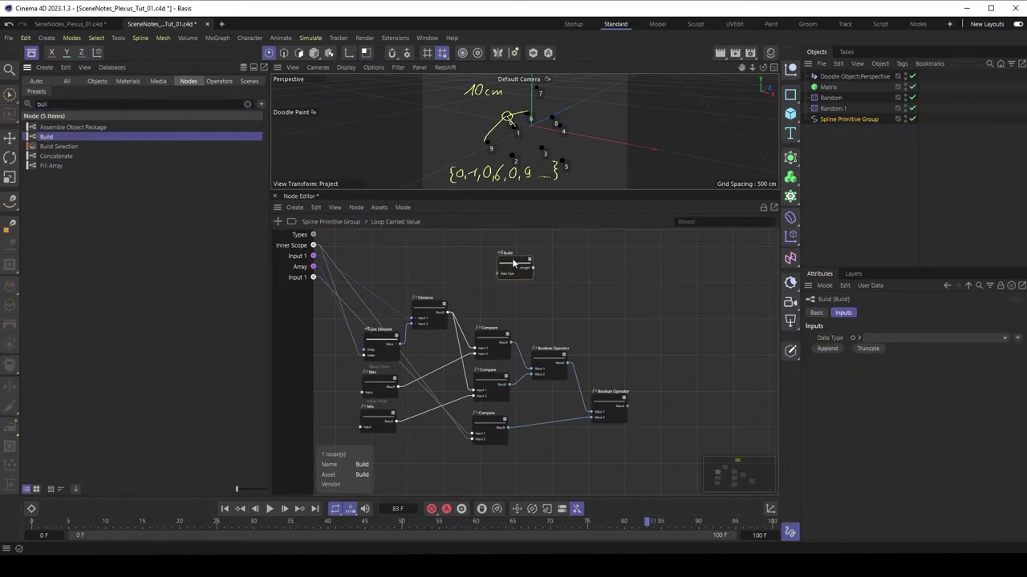
{"action": "left_click", "coordinate": [890, 338]}
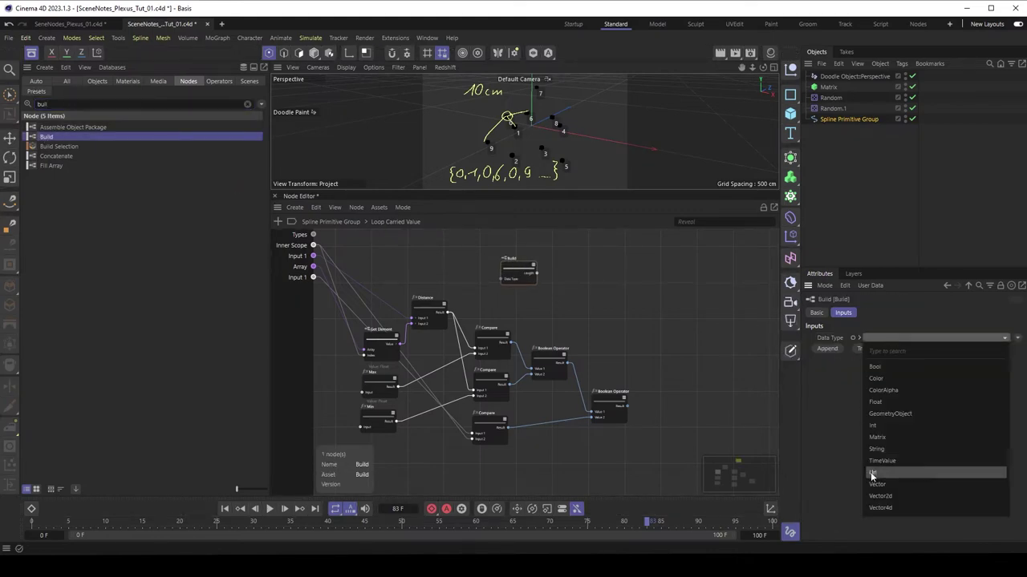
{"action": "left_click", "coordinate": [886, 485]}
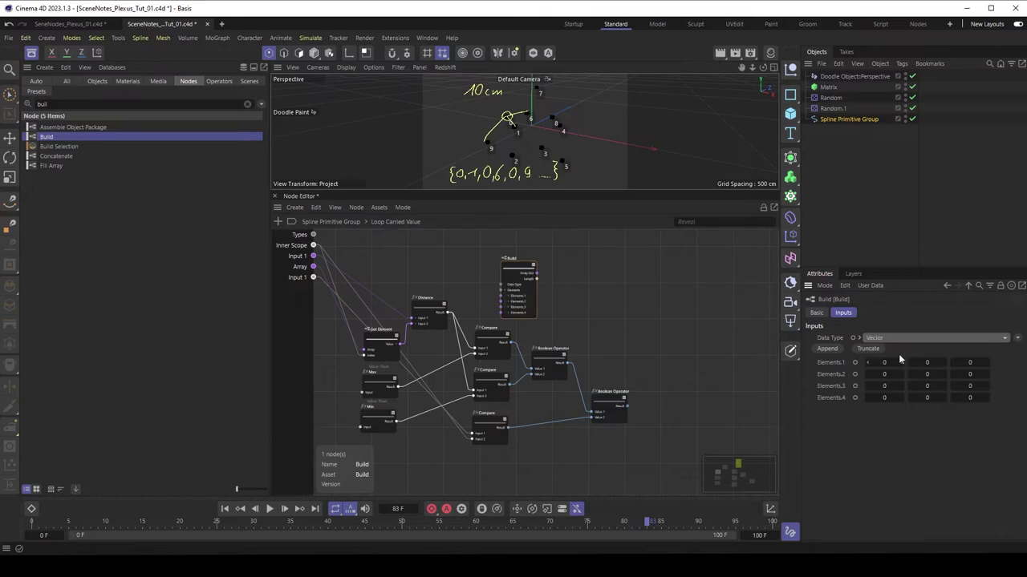
{"action": "left_click", "coordinate": [871, 350]}
{"action": "left_click", "coordinate": [874, 350]}
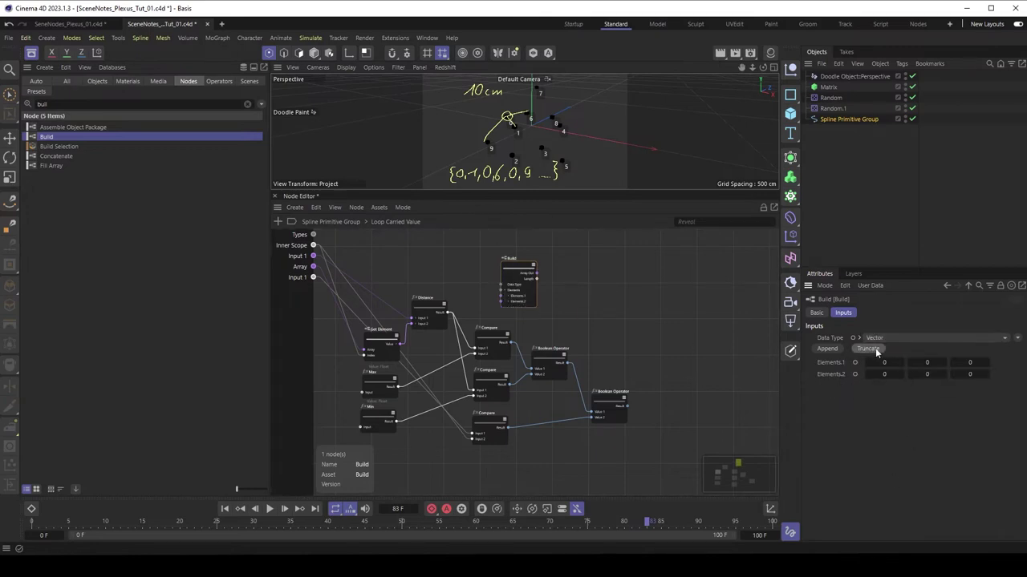
{"action": "left_click_drag", "start_coordinate": [517, 263], "coordinate": [517, 255]}
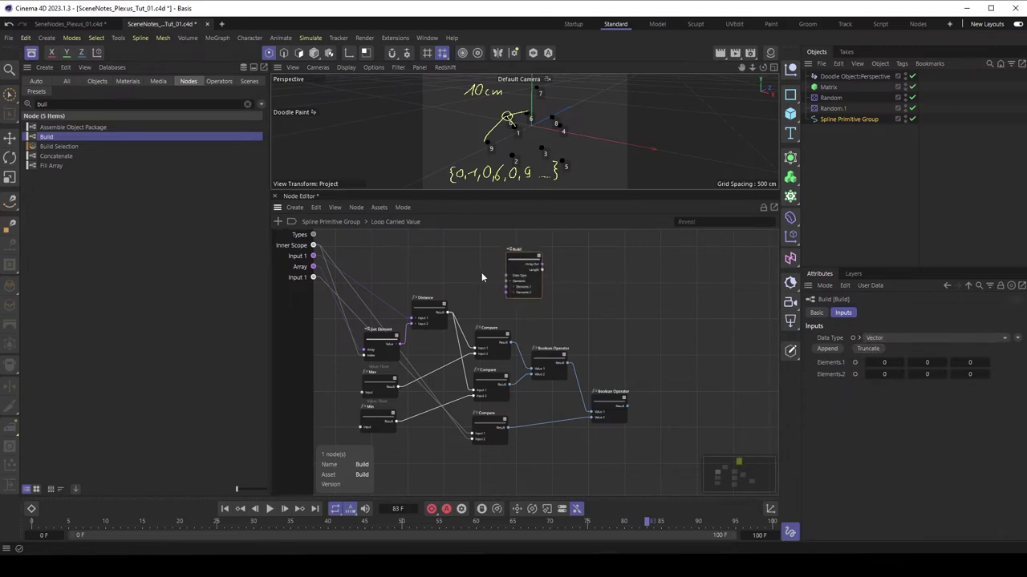
Connect the vector Input 1 of the loop to the Build node's first element and the Get Element value to its second
{"action": "scroll", "coordinate": [481, 272], "scroll_direction": "up", "scroll_amount": 1}
{"action": "left_click_drag", "start_coordinate": [313, 256], "coordinate": [512, 294]}
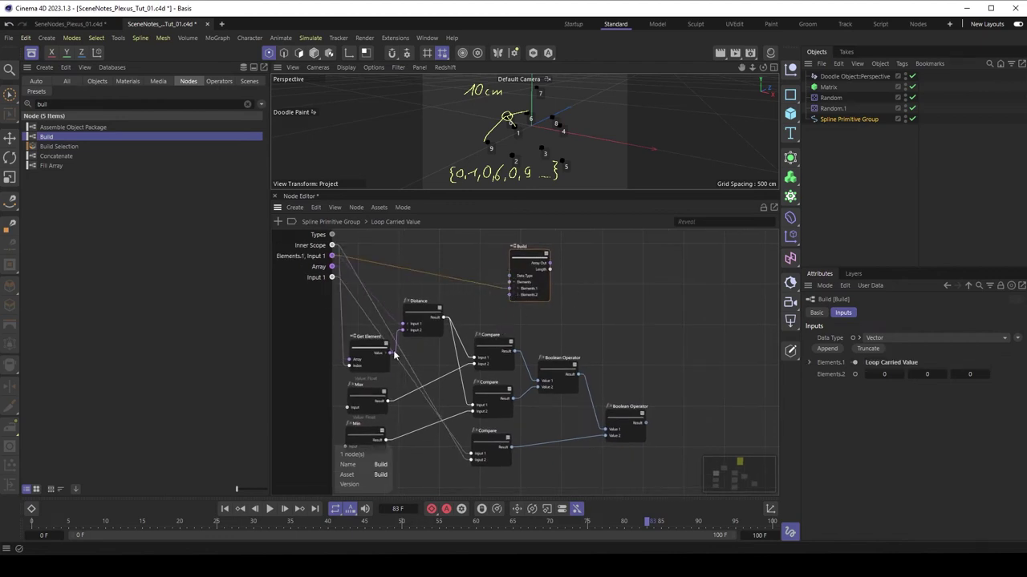
{"action": "left_click_drag", "start_coordinate": [389, 353], "coordinate": [510, 297]}
{"action": "left_click_drag", "start_coordinate": [525, 261], "coordinate": [529, 272]}
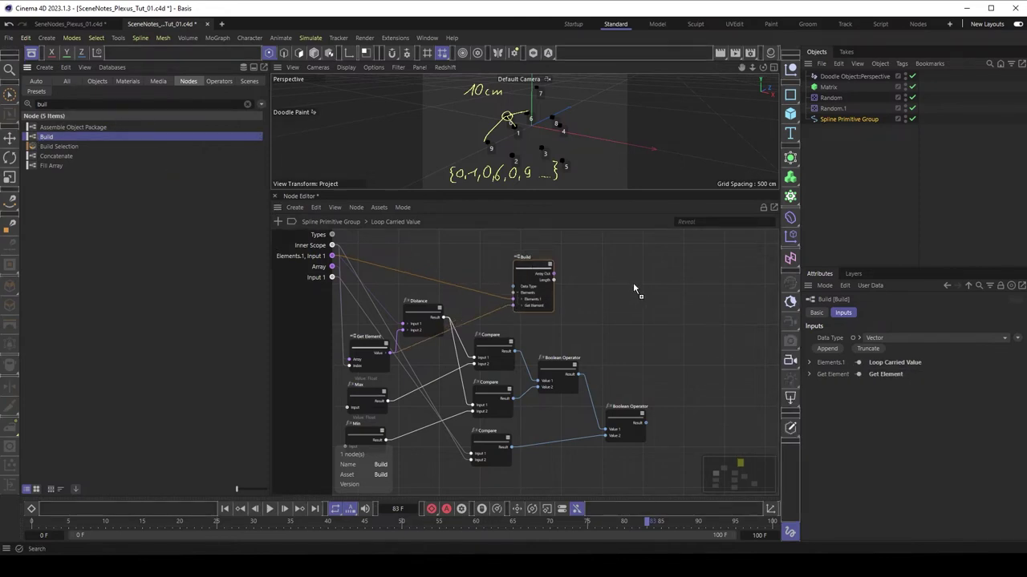
Add a second Build node right of the first, set its data type to Vector and truncate all its elements
{"action": "left_click_drag", "start_coordinate": [633, 283], "coordinate": [663, 290]}
{"action": "left_click", "coordinate": [933, 337]}
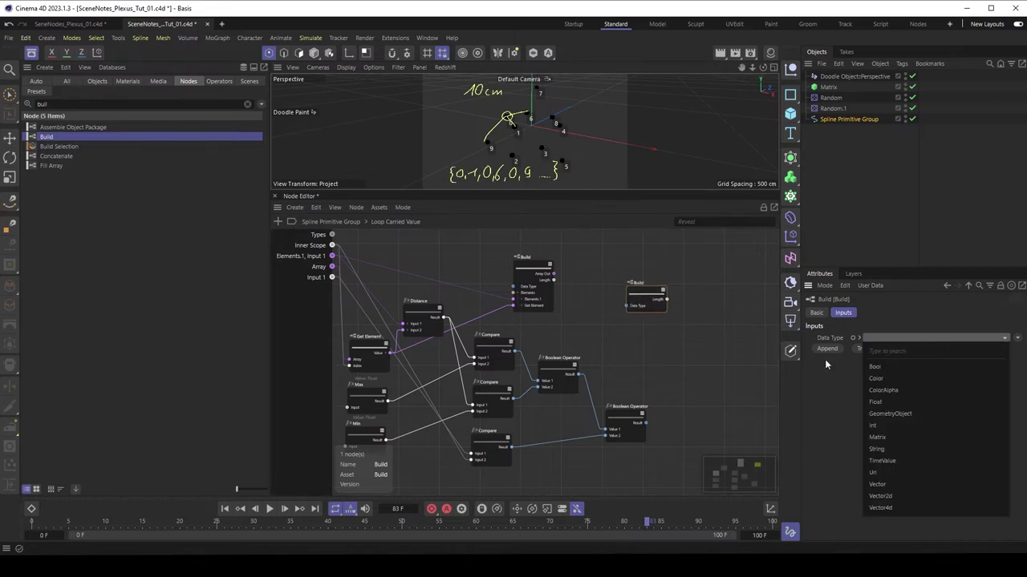
{"action": "left_click", "coordinate": [892, 482]}
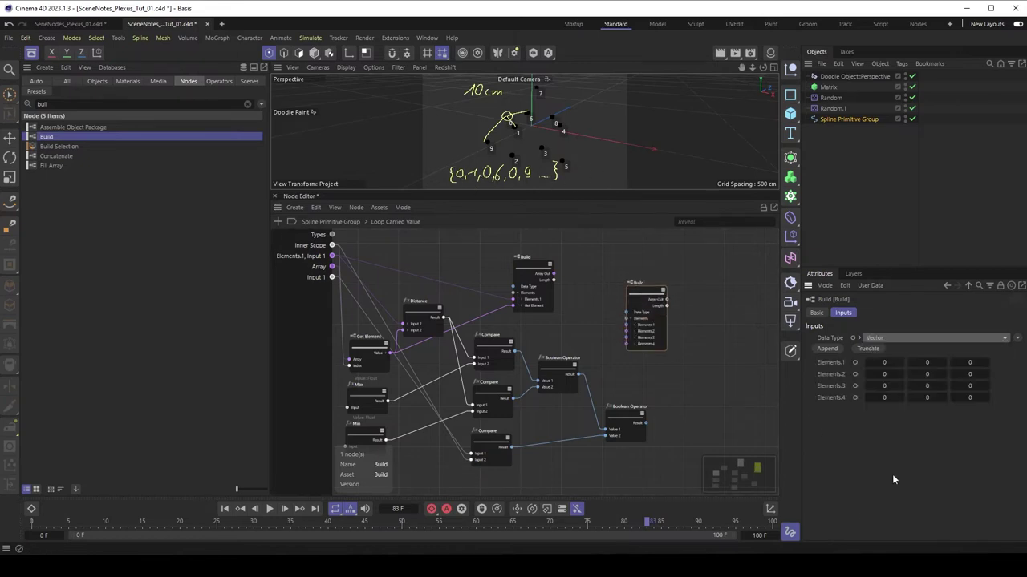
{"action": "left_click", "coordinate": [864, 347]}
{"action": "left_click", "coordinate": [864, 347]}
{"action": "left_click", "coordinate": [865, 348]}
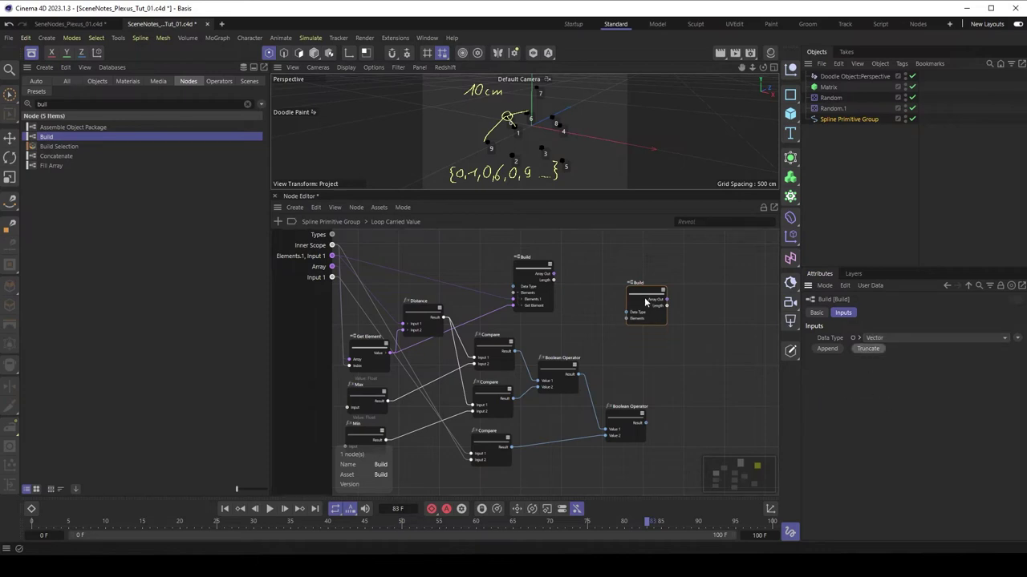
{"action": "left_click_drag", "start_coordinate": [637, 292], "coordinate": [638, 297]}
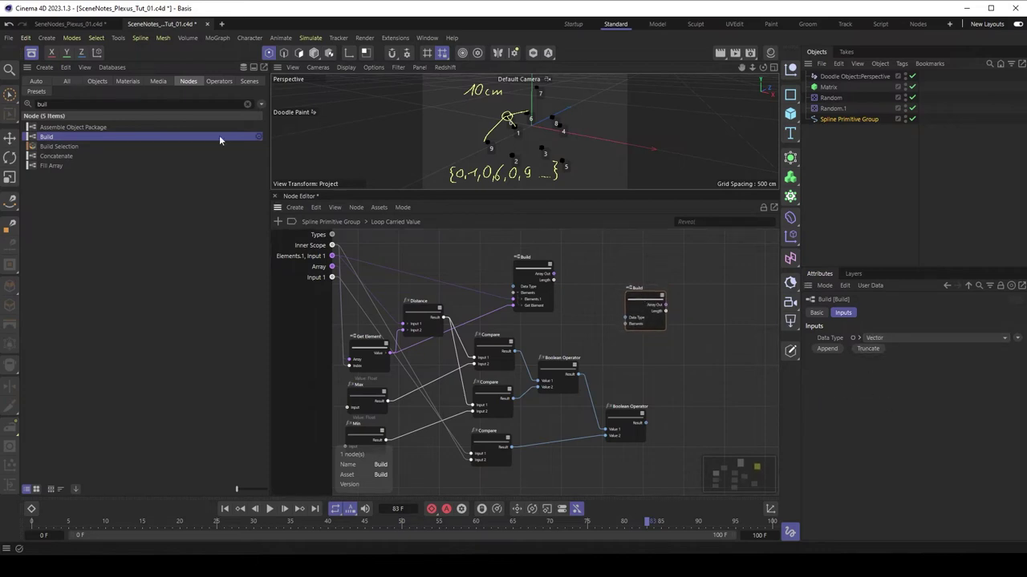
Search for "app", add an Append Elements node at the graph's upper end, and connect the second Build's Array Out to its Array input
{"action": "double_click", "coordinate": [61, 102]}
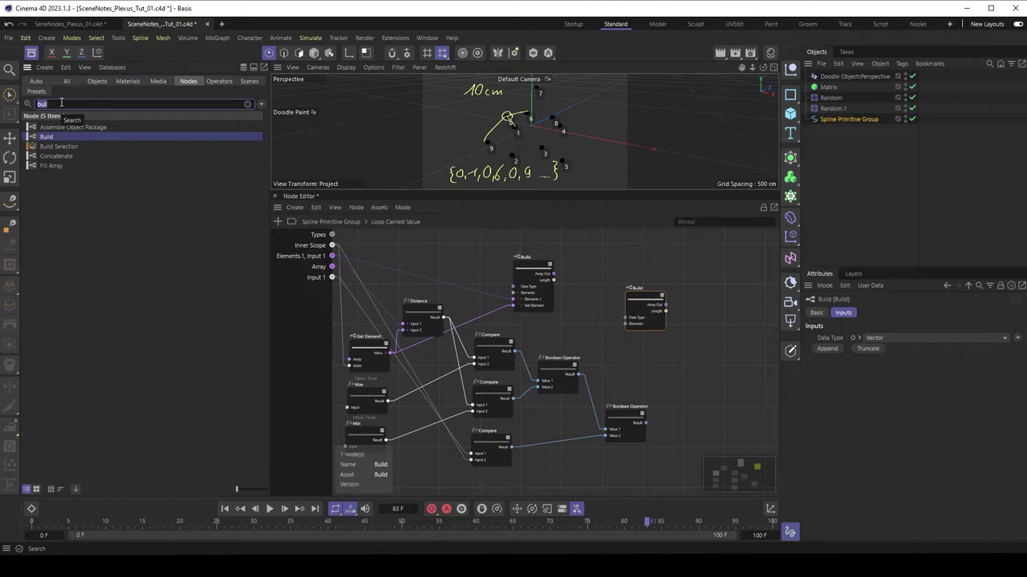
{"action": "type", "text": "app"}
{"action": "left_click_drag", "start_coordinate": [62, 126], "coordinate": [706, 293]}
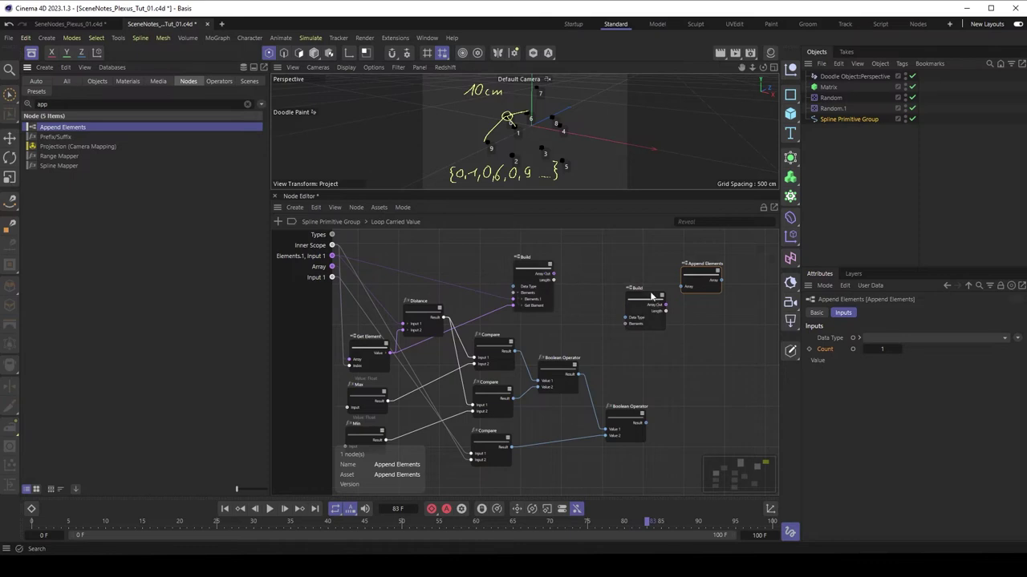
{"action": "left_click_drag", "start_coordinate": [652, 297], "coordinate": [682, 290]}
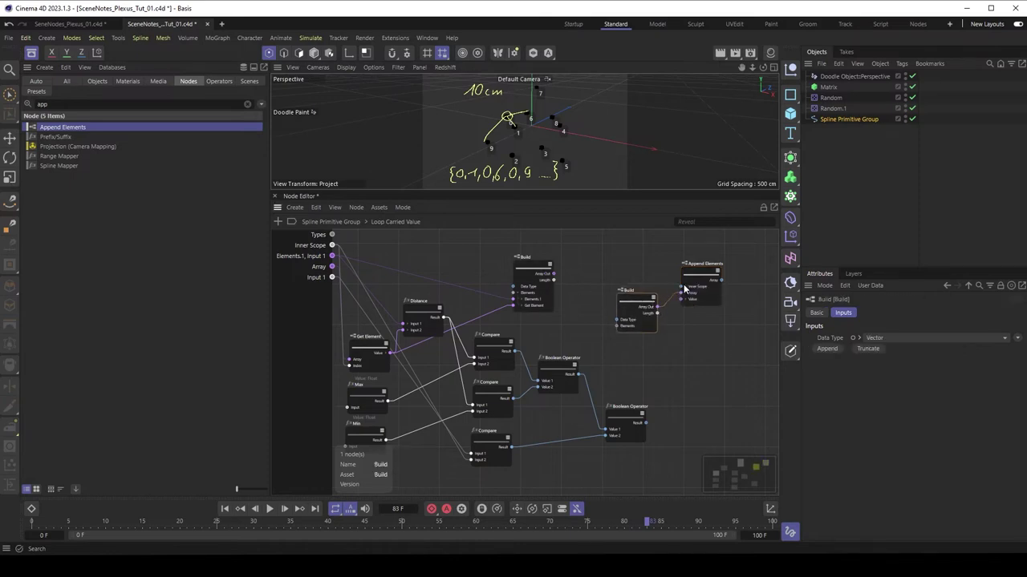
{"action": "left_click", "coordinate": [695, 277]}
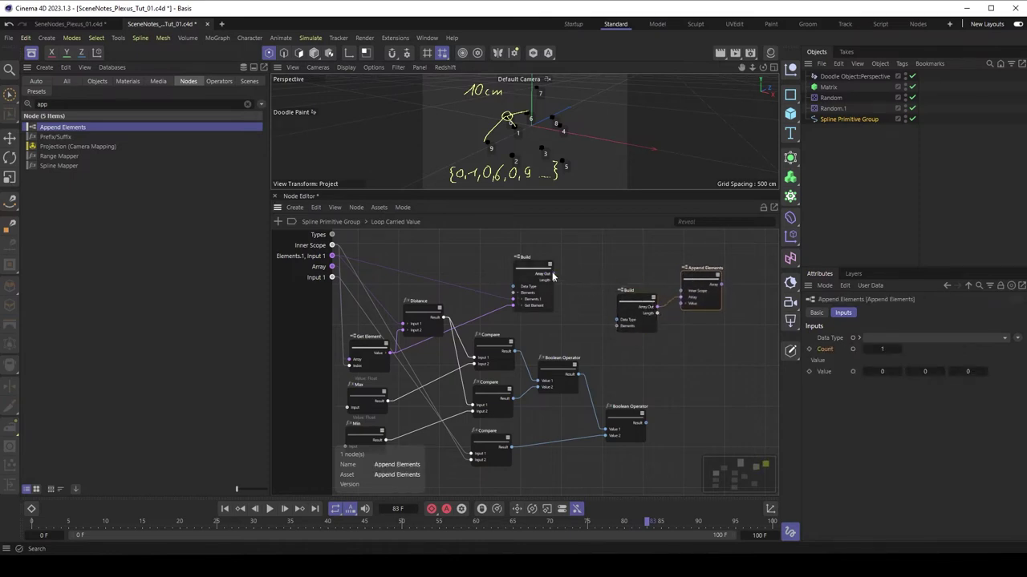
Connect the first Build's Array Out to Append Elements' Value and place the inserted Iterate Collection node above the second Build
{"action": "left_click_drag", "start_coordinate": [561, 275], "coordinate": [682, 306]}
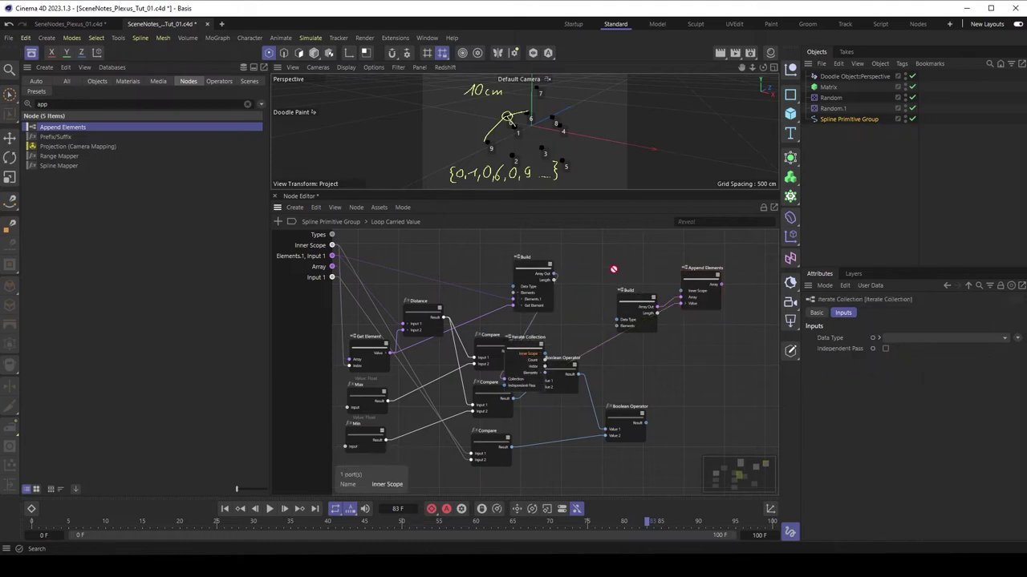
{"action": "left_click_drag", "start_coordinate": [532, 335], "coordinate": [642, 233]}
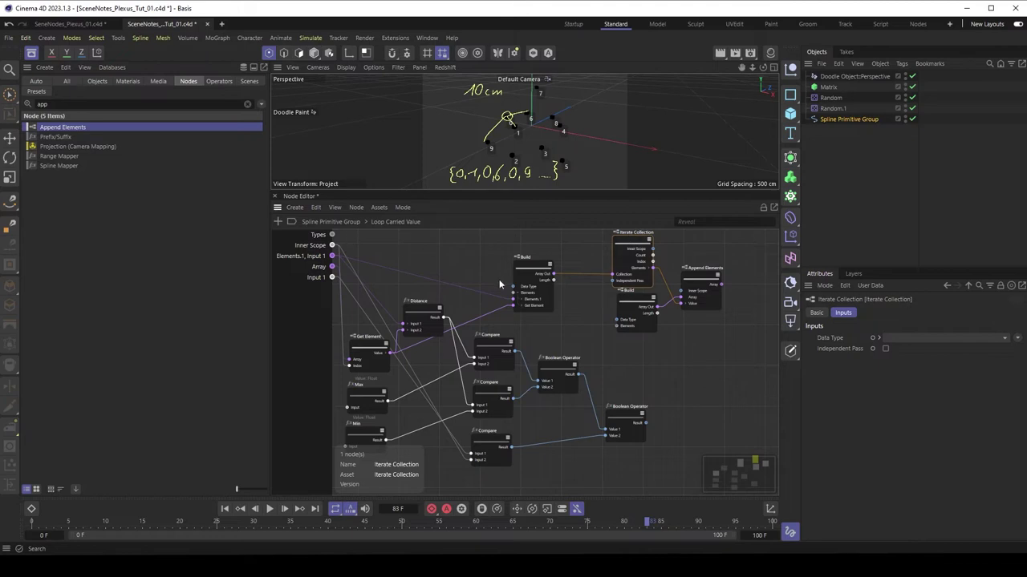
{"action": "middle_click_drag", "start_coordinate": [629, 251], "coordinate": [559, 289]}
{"action": "scroll", "coordinate": [559, 289], "scroll_direction": "up", "scroll_amount": 4}
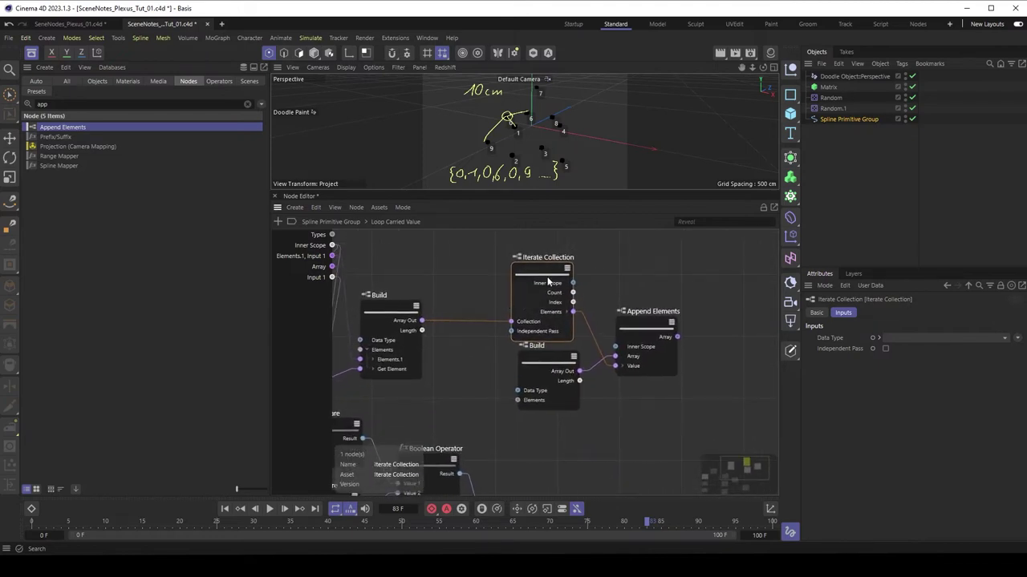
{"action": "left_click_drag", "start_coordinate": [528, 277], "coordinate": [532, 272]}
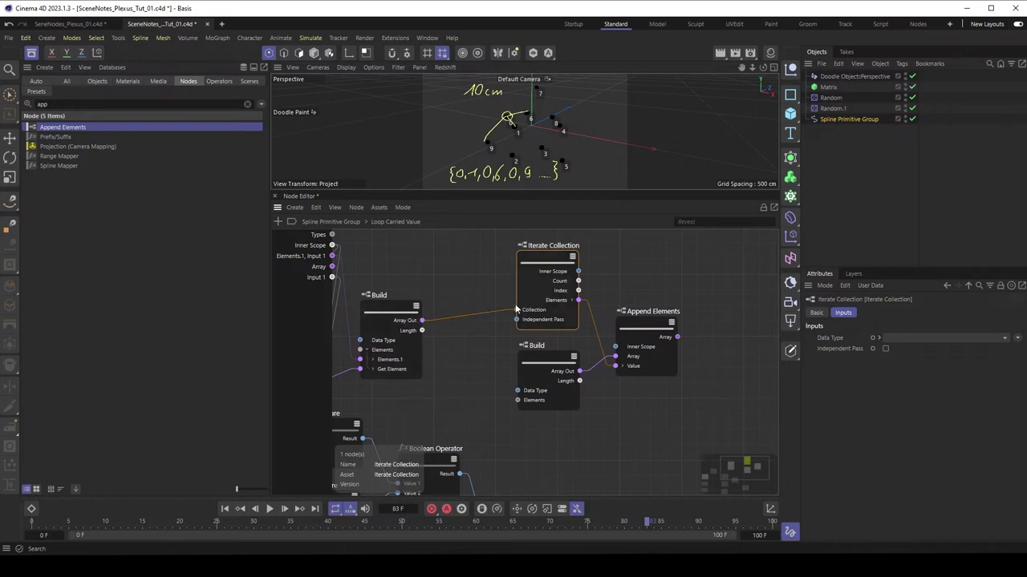
{"action": "left_click_drag", "start_coordinate": [641, 320], "coordinate": [648, 322]}
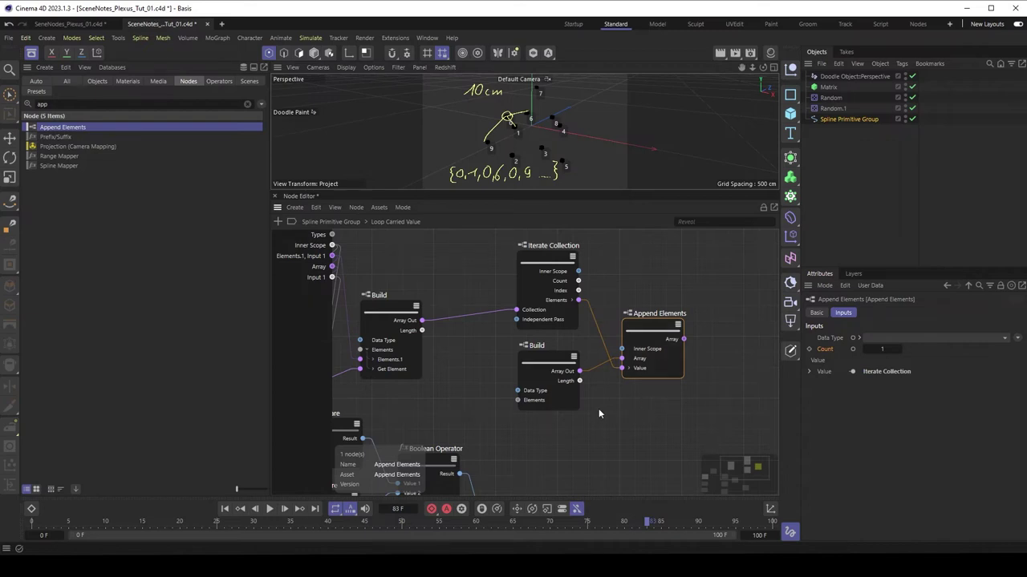
Connect the last Boolean Operator's Result to the Count input of Append Elements
{"action": "scroll", "coordinate": [599, 414], "scroll_direction": "down", "scroll_amount": 4}
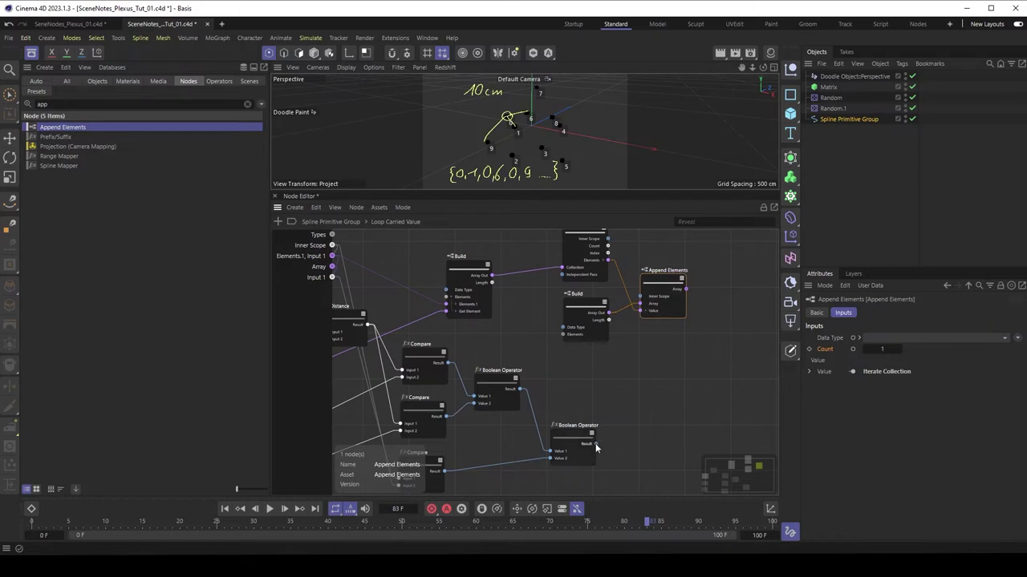
{"action": "left_click_drag", "start_coordinate": [595, 444], "coordinate": [650, 320]}
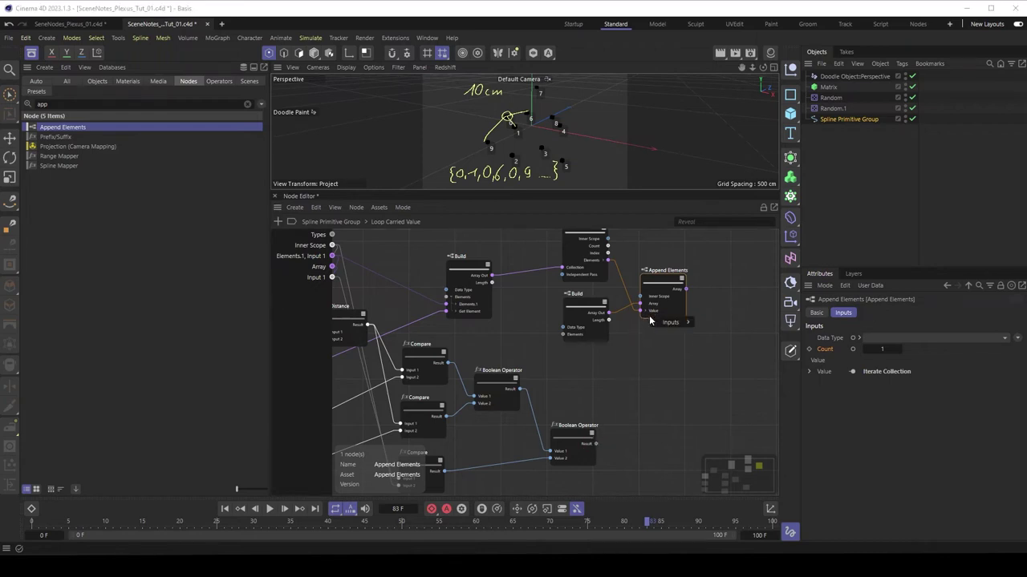
{"action": "mouse_move", "coordinate": [674, 321]}
{"action": "left_click", "coordinate": [713, 336]}
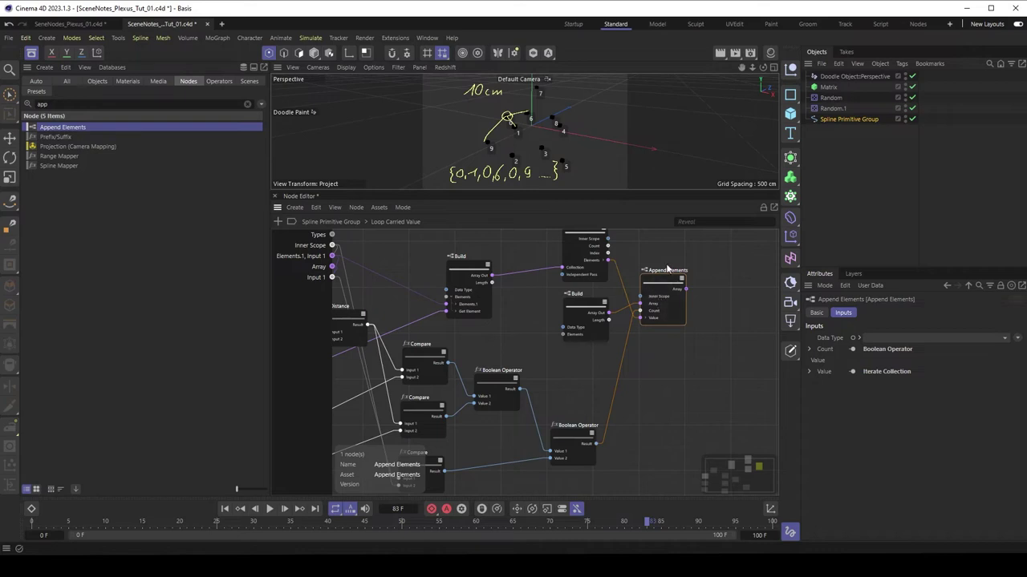
Propagate the Array output of Append Elements as an output port of the Loop Carried Value group
{"action": "middle_click_drag", "start_coordinate": [542, 302], "coordinate": [535, 307]}
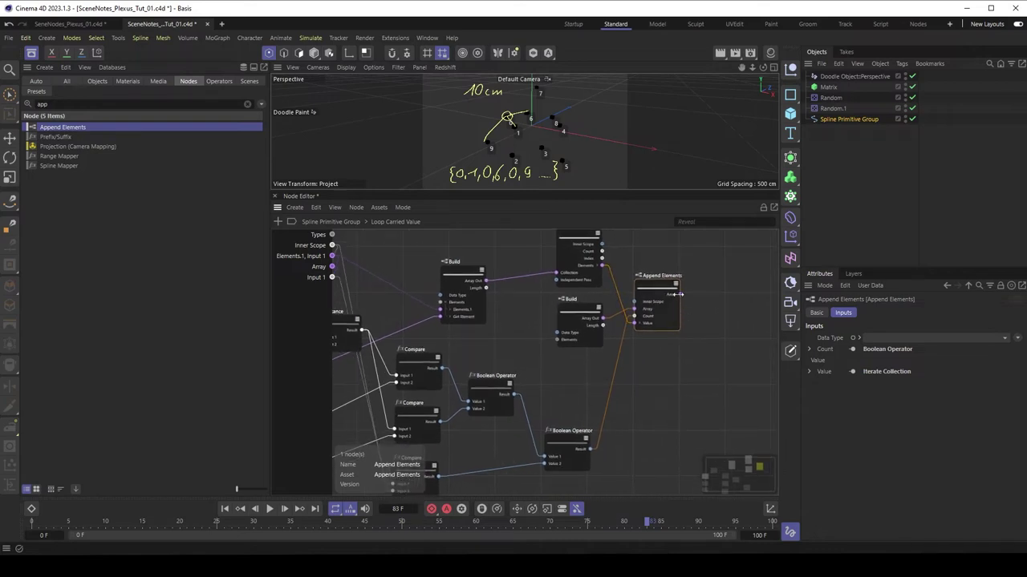
{"action": "left_click_drag", "start_coordinate": [680, 294], "coordinate": [739, 263]}
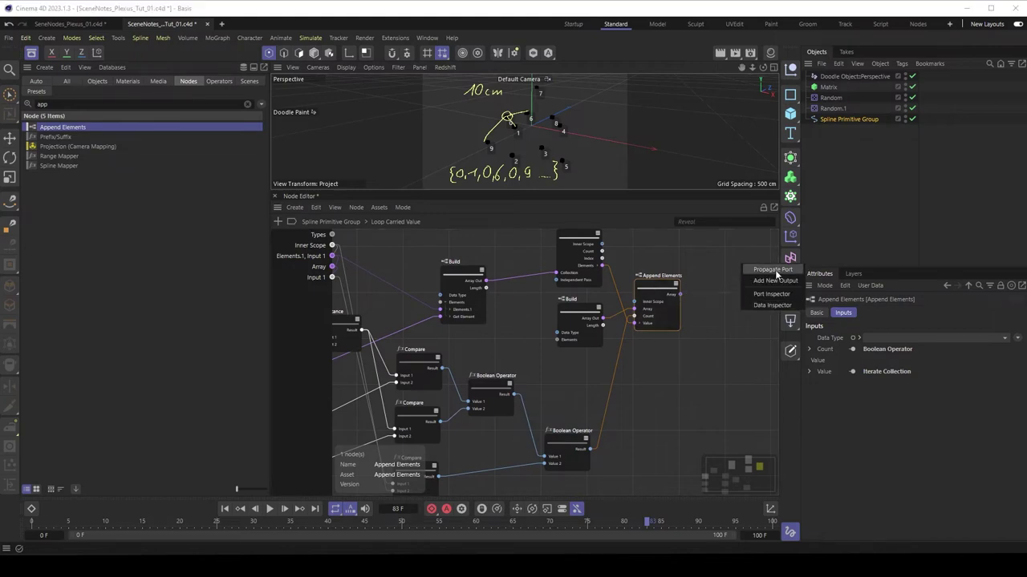
{"action": "left_click", "coordinate": [773, 270]}
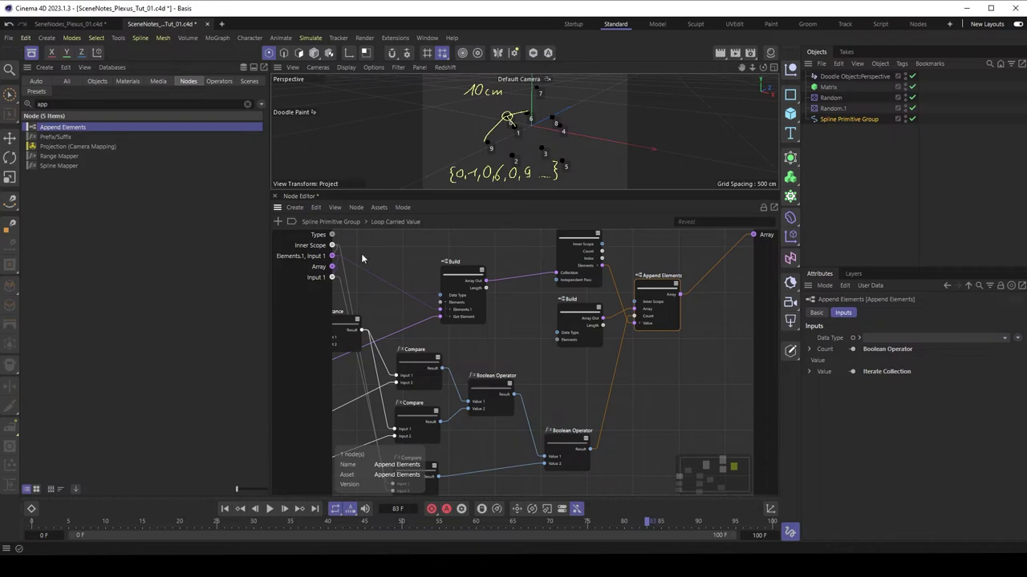
{"action": "key", "text": "h"}
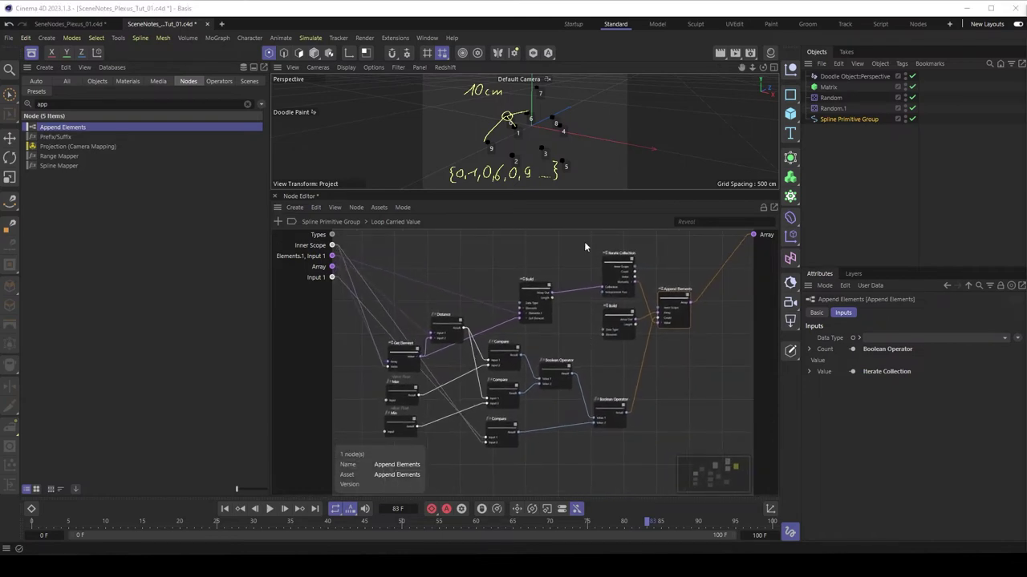
Return to the Spline Primitive Group level and add an Assemble Spline node from Geometry Utility beside Loop Carried Value
{"action": "left_click", "coordinate": [343, 222]}
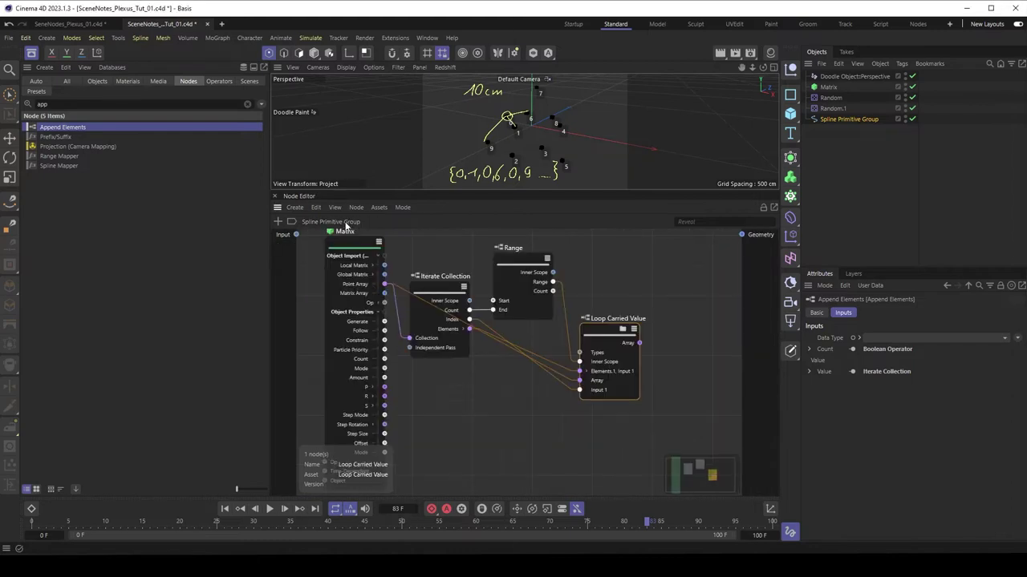
{"action": "key", "text": "h"}
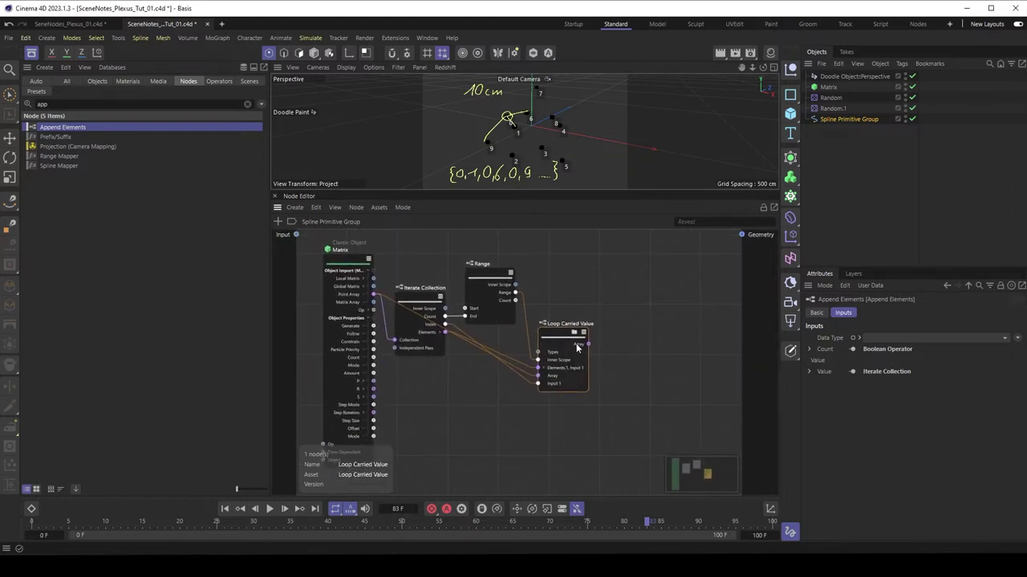
{"action": "left_click", "coordinate": [577, 346]}
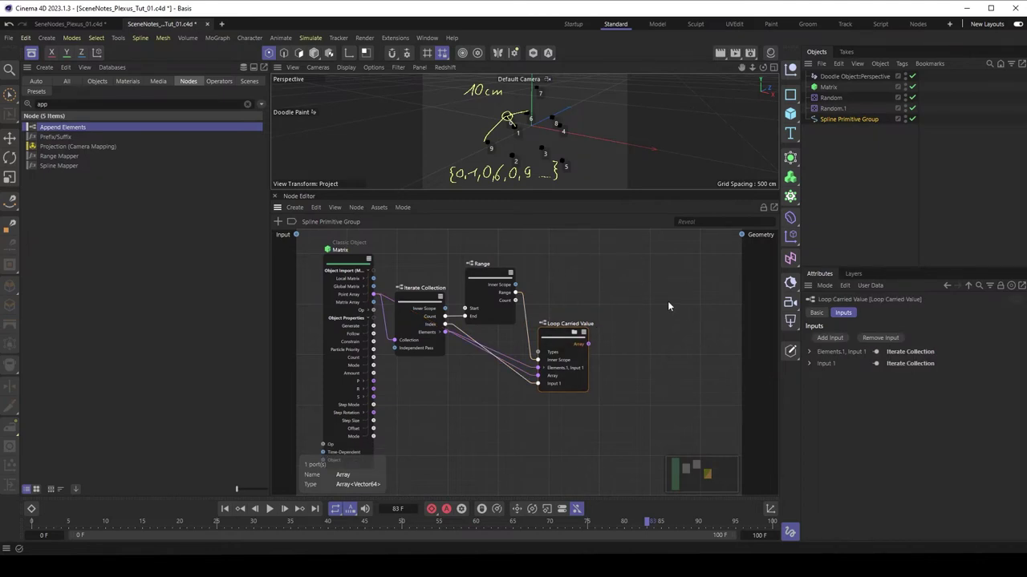
{"action": "left_click", "coordinate": [247, 104]}
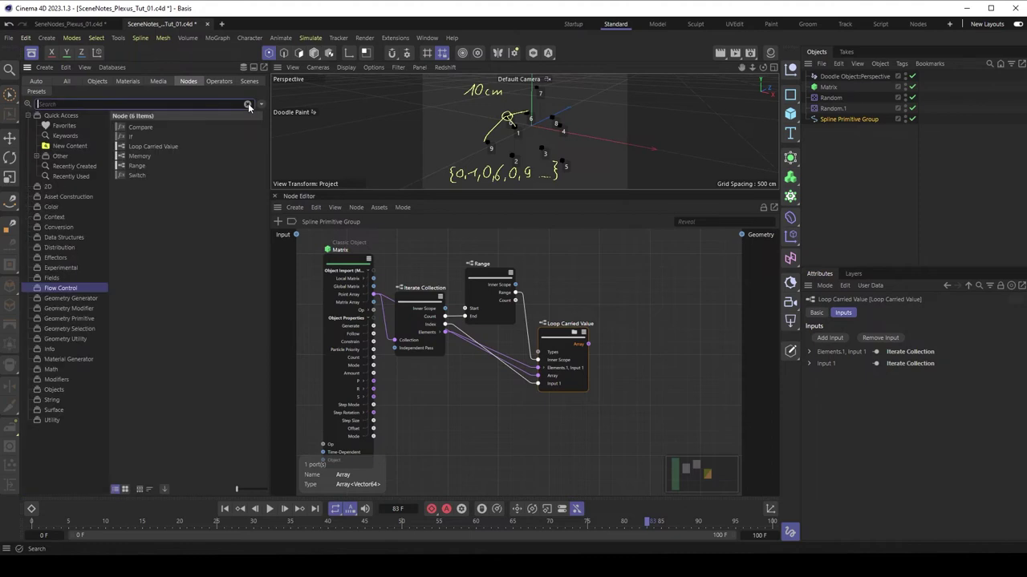
{"action": "left_click", "coordinate": [63, 338]}
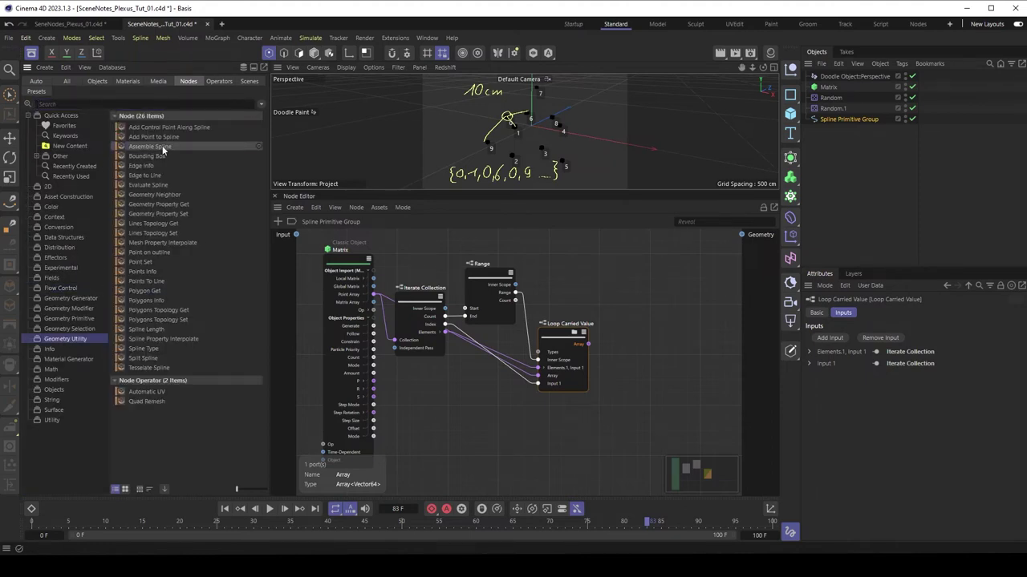
{"action": "left_click_drag", "start_coordinate": [162, 146], "coordinate": [648, 327]}
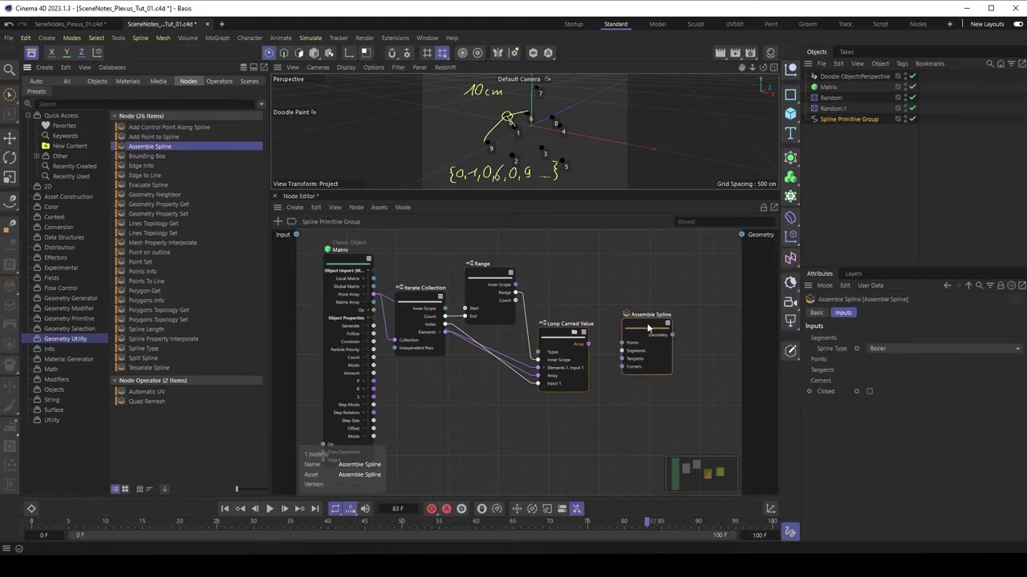
{"action": "scroll", "coordinate": [646, 329], "scroll_direction": "up", "scroll_amount": 4}
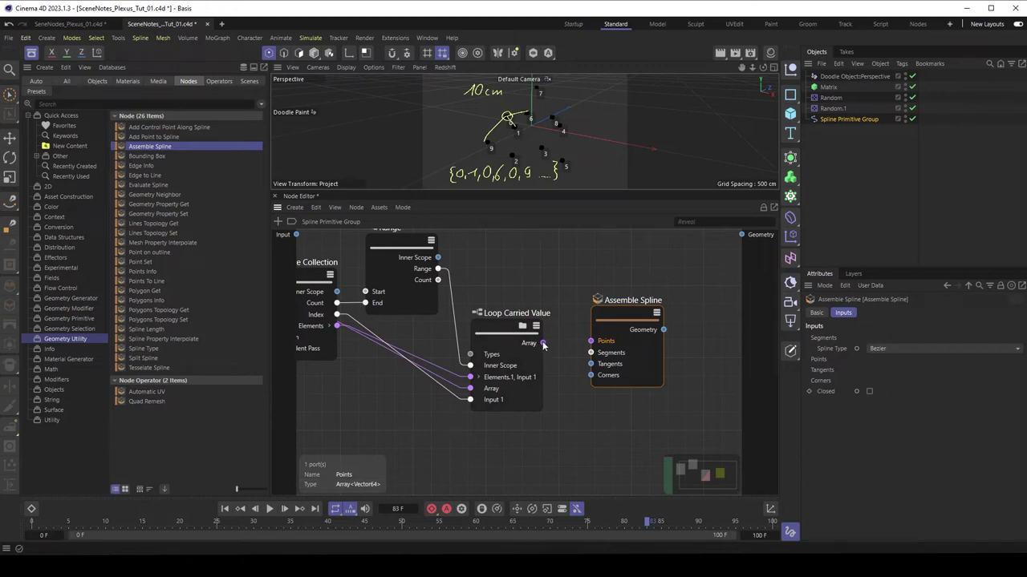
Connect Loop Carried Value's Array to Assemble Spline's Points and its Geometry to the group's Geometry output
{"action": "left_click_drag", "start_coordinate": [543, 344], "coordinate": [596, 350]}
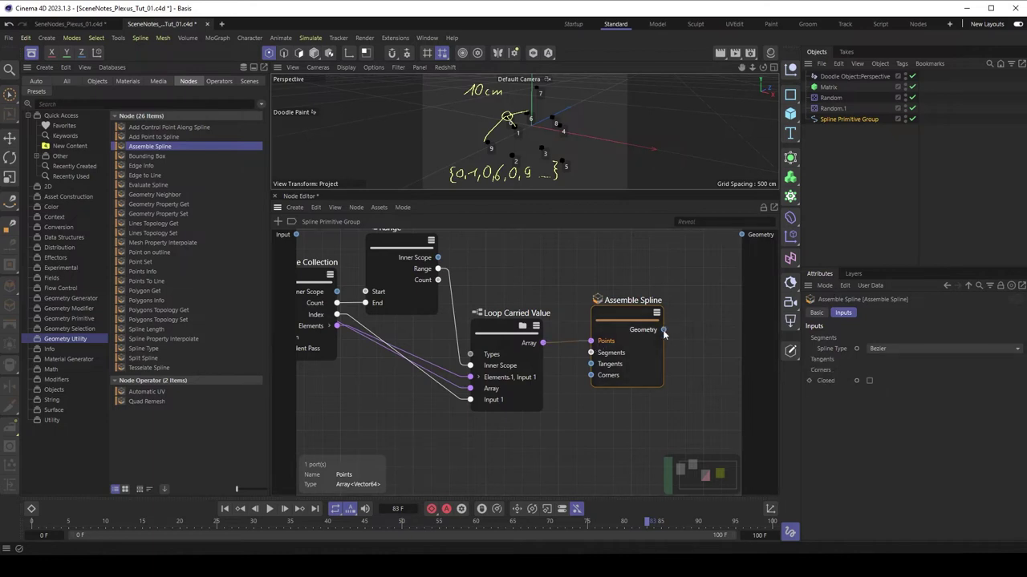
{"action": "left_click_drag", "start_coordinate": [662, 330], "coordinate": [742, 235]}
{"action": "left_click_drag", "start_coordinate": [628, 315], "coordinate": [633, 311]}
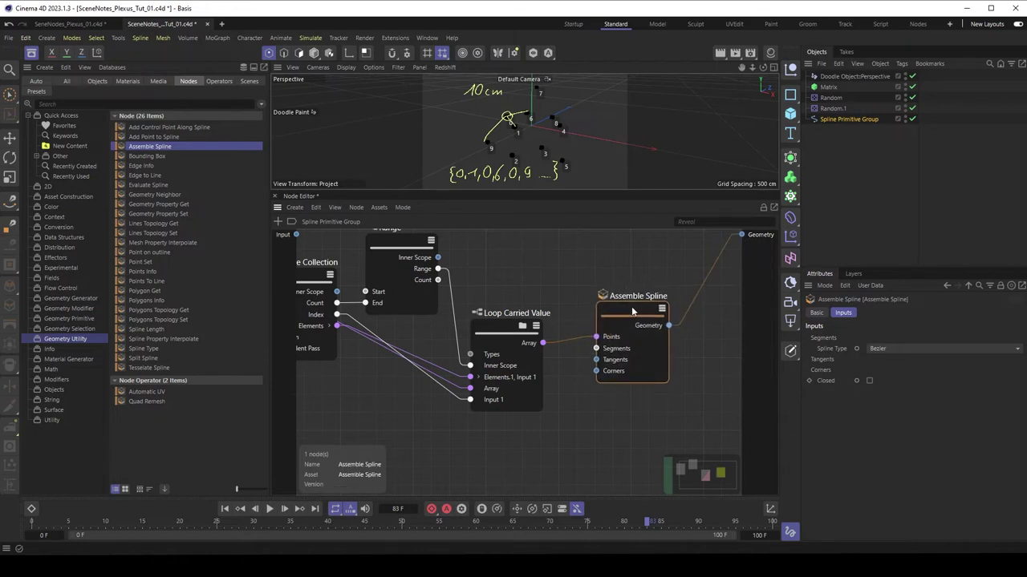
{"action": "middle_click_drag", "start_coordinate": [518, 293], "coordinate": [529, 282]}
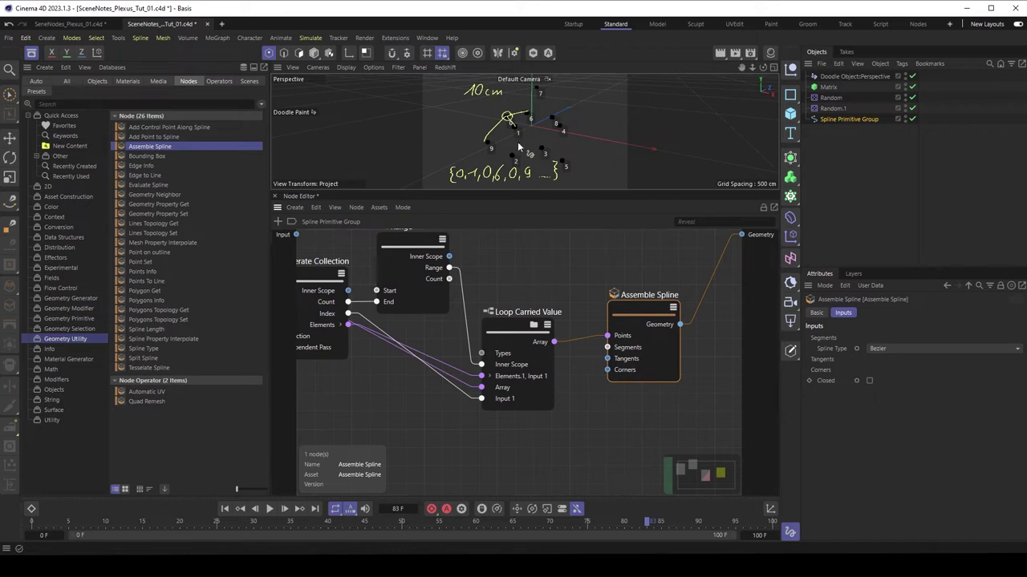
Enter the Loop Carried Value node, enlarge the viewport and set the Max value node's input to 100
{"action": "double_click", "coordinate": [510, 332]}
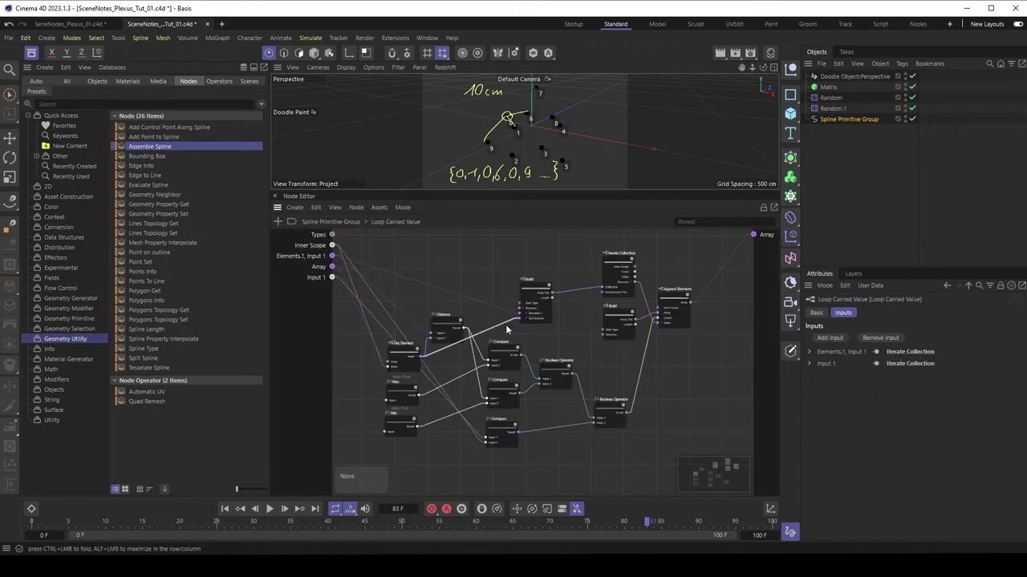
{"action": "left_click", "coordinate": [400, 390]}
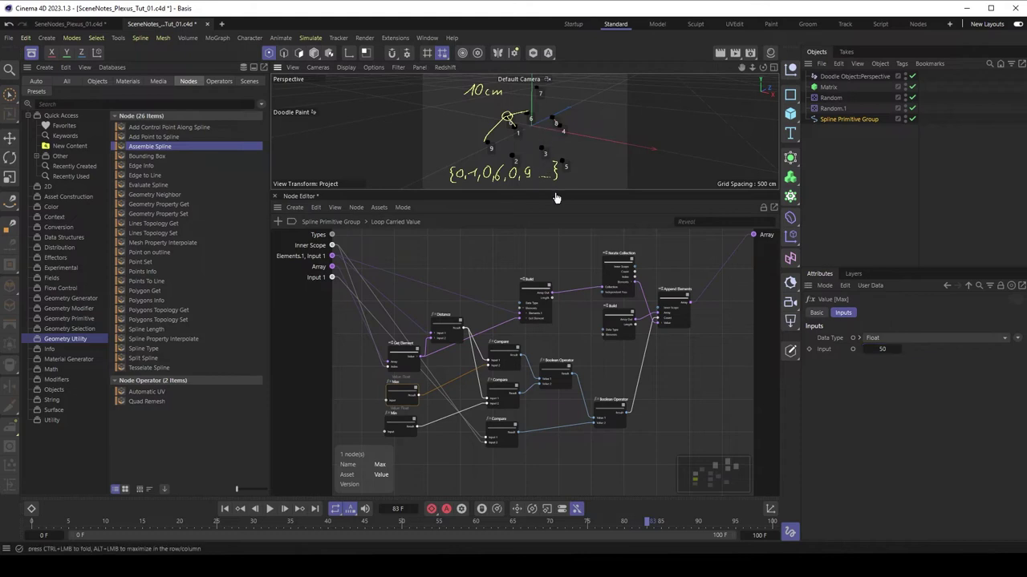
{"action": "left_click_drag", "start_coordinate": [556, 197], "coordinate": [556, 323]}
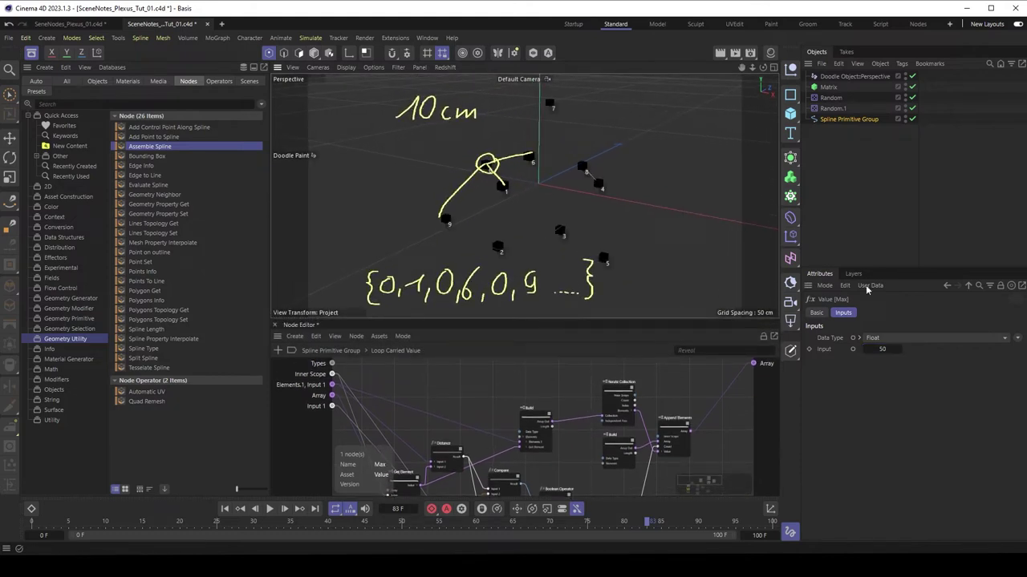
{"action": "left_click", "coordinate": [882, 351]}
{"action": "type", "text": "100"}
{"action": "key", "text": "Return"}
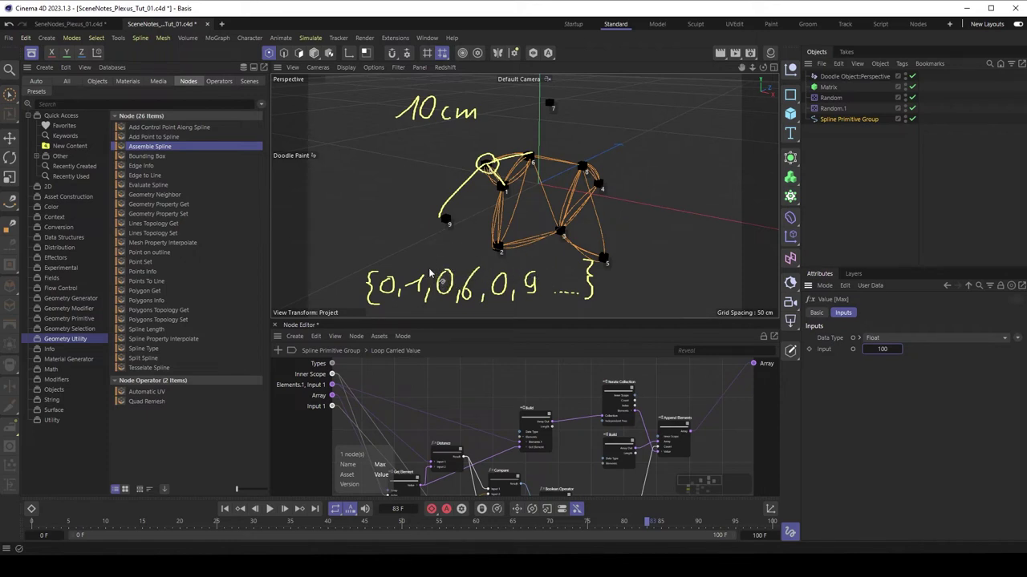
Doodle vertical separators after the pairs 0,1 and 0,6 in the viewport's number list and arcs joining the numbers of each pair
{"action": "left_click_drag", "start_coordinate": [430, 255], "coordinate": [429, 315]}
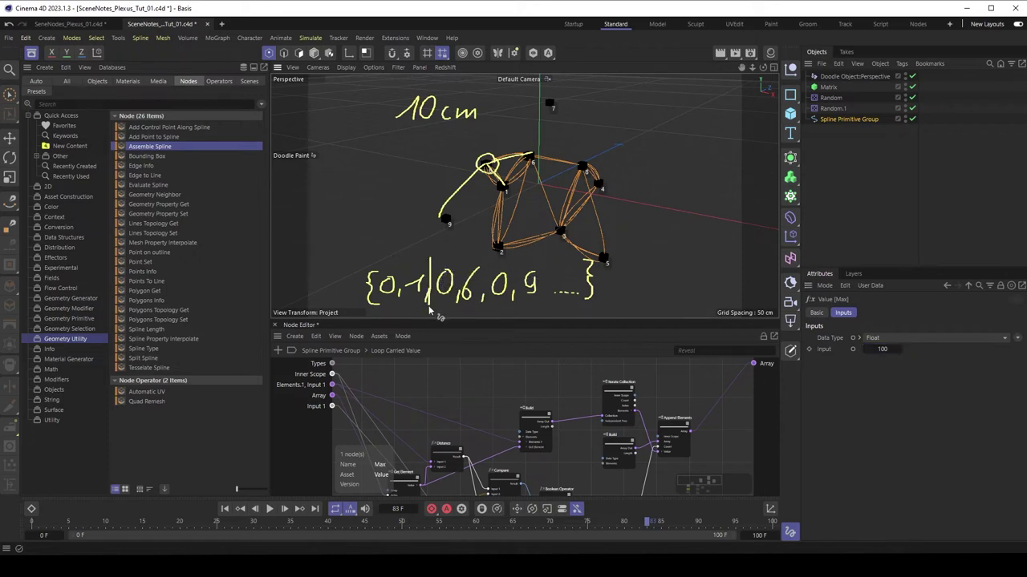
{"action": "left_click_drag", "start_coordinate": [481, 256], "coordinate": [481, 314]}
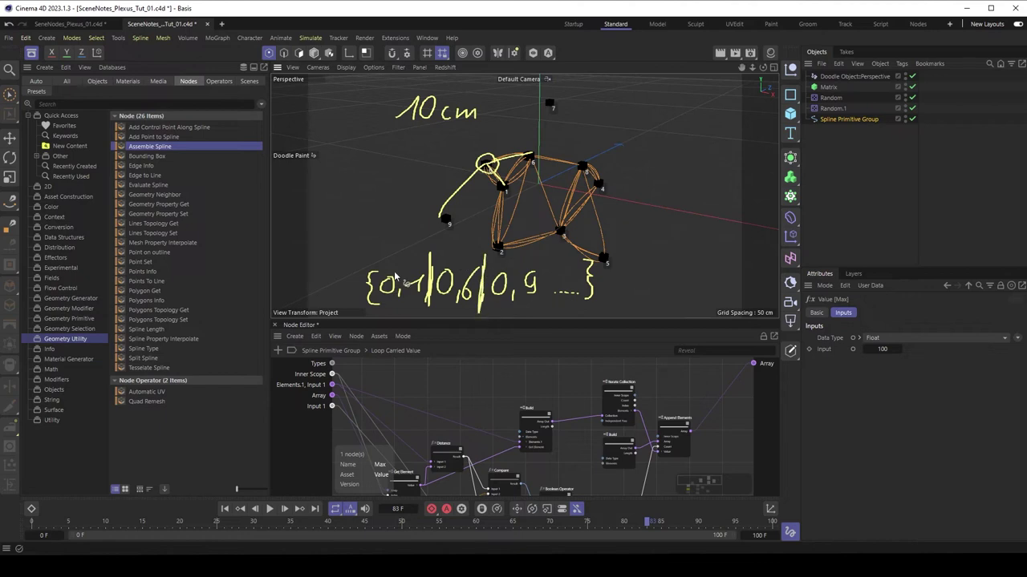
{"action": "mouse_move", "coordinate": [398, 282]}
{"action": "left_mouse_down"}
{"action": "mouse_move", "coordinate": [461, 258]}
{"action": "mouse_move", "coordinate": [450, 263]}
{"action": "mouse_move", "coordinate": [529, 260]}
{"action": "left_mouse_up"}
Return to the Spline Primitive Group level, set Assemble Spline's Spline Type to Linear and move the node farther from Loop Carried Value
{"action": "left_click_drag", "start_coordinate": [629, 319], "coordinate": [624, 215]}
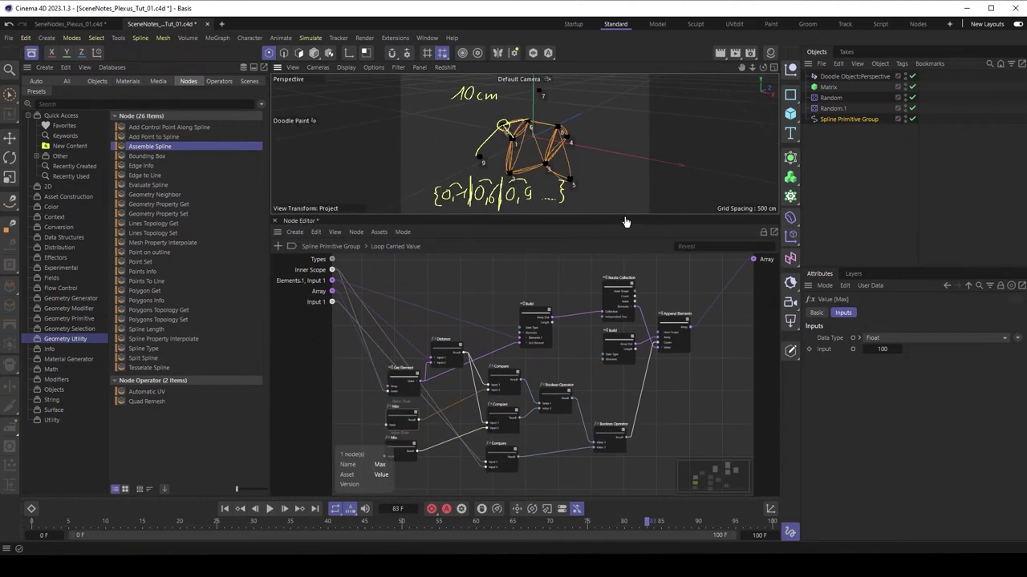
{"action": "left_click", "coordinate": [328, 248]}
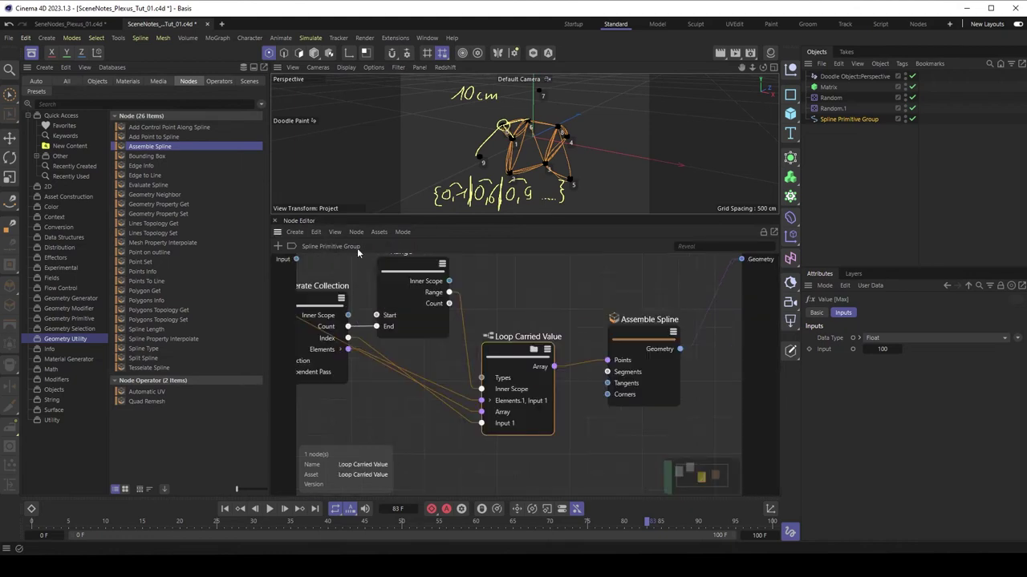
{"action": "left_click", "coordinate": [644, 333]}
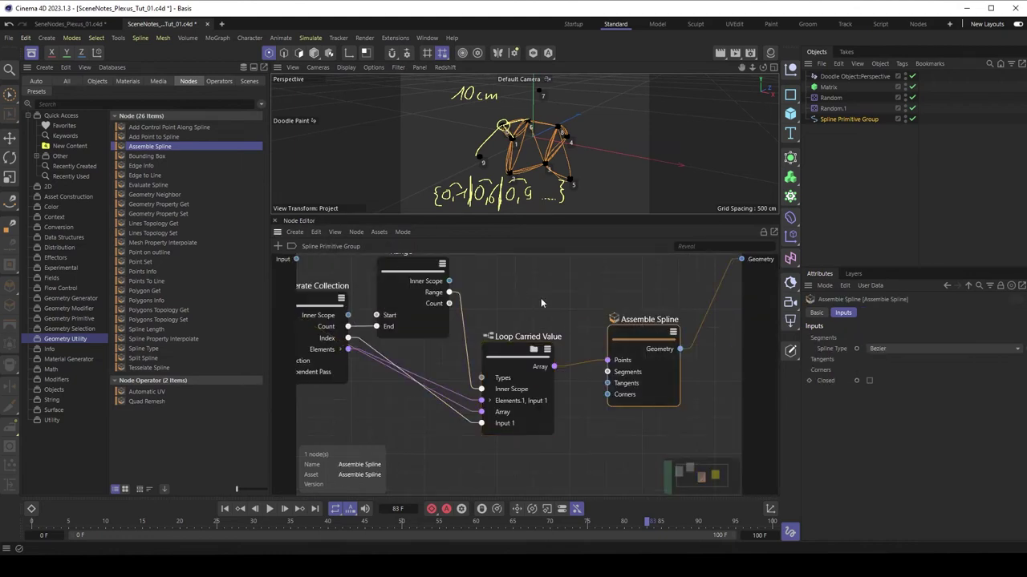
{"action": "left_click", "coordinate": [913, 348]}
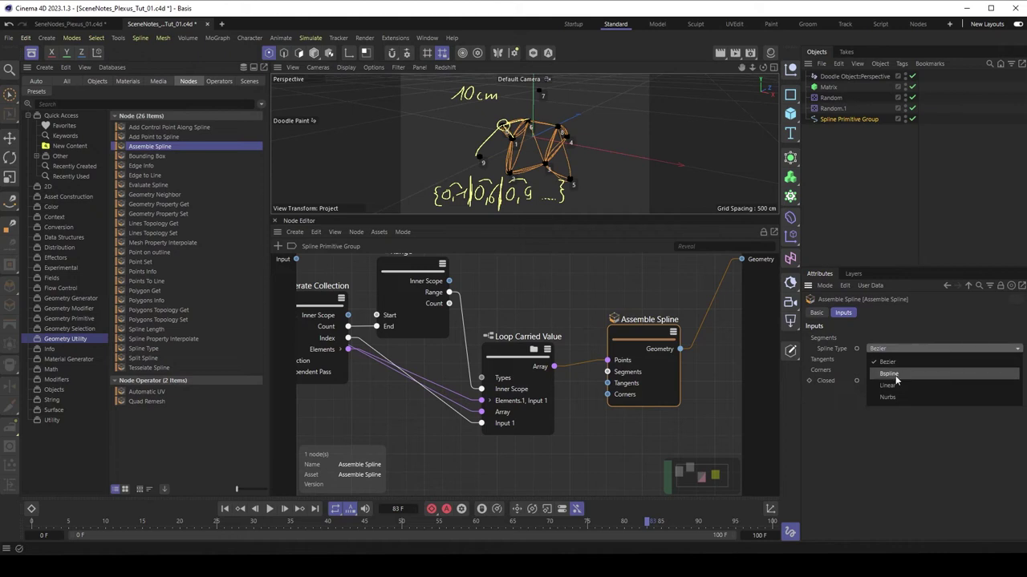
{"action": "left_click", "coordinate": [895, 380]}
{"action": "middle_click_drag", "start_coordinate": [651, 322], "coordinate": [589, 329]}
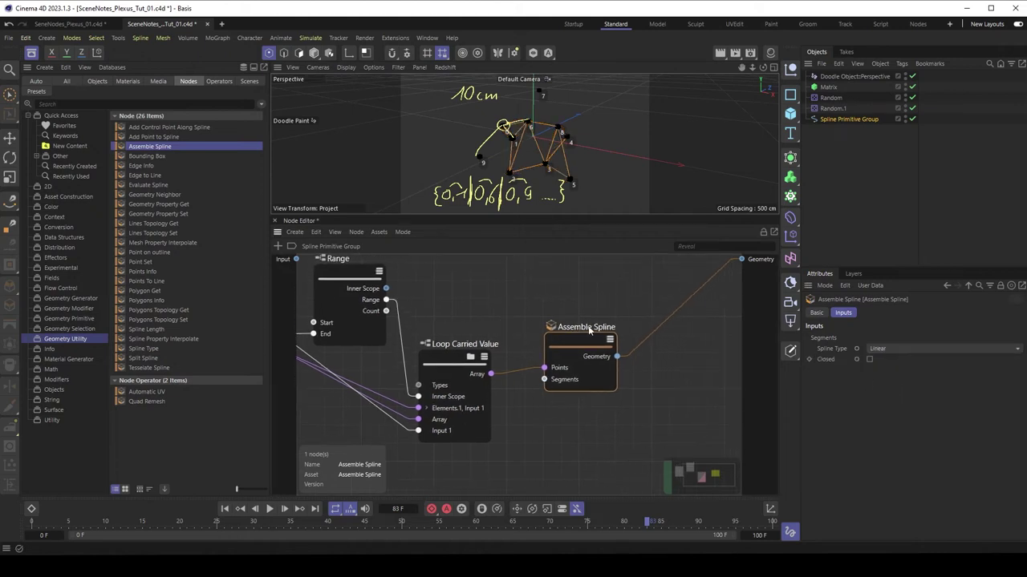
{"action": "left_click_drag", "start_coordinate": [586, 343], "coordinate": [623, 329]}
{"action": "scroll", "coordinate": [611, 328], "scroll_direction": "down", "scroll_amount": 4}
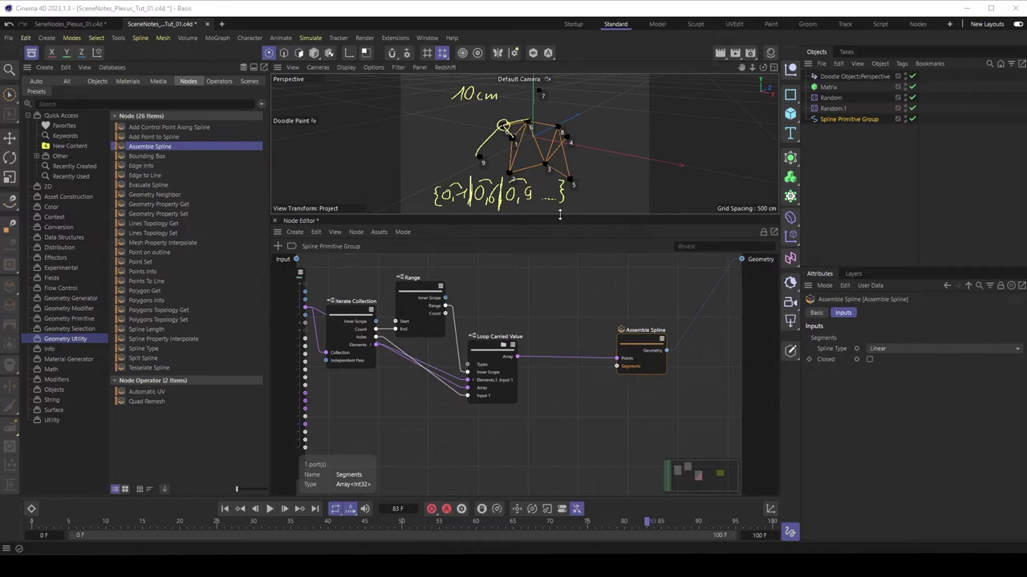
Enlarge the viewport and doodle a purple curve with six dots along it and two crossing ticks that split the dots into pairs
{"action": "left_click_drag", "start_coordinate": [559, 215], "coordinate": [577, 389]}
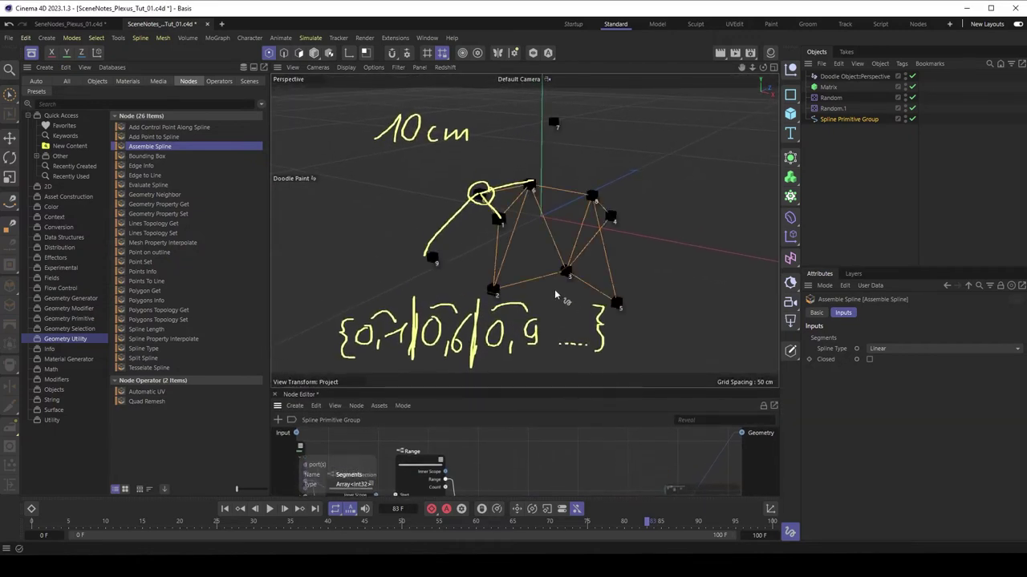
{"action": "left_click_drag", "start_coordinate": [509, 109], "coordinate": [602, 142]}
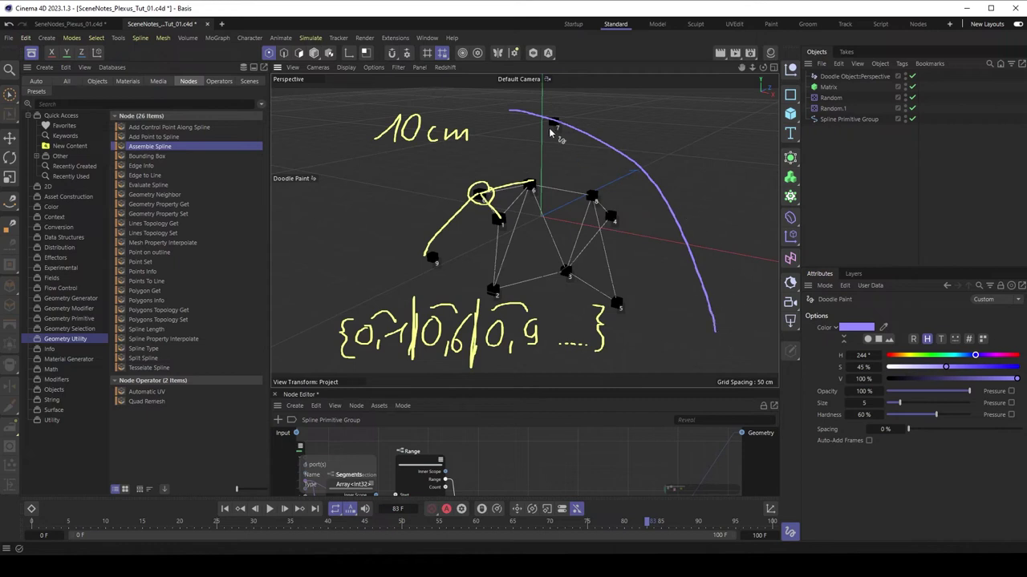
{"action": "left_click_drag", "start_coordinate": [509, 110], "coordinate": [579, 133]}
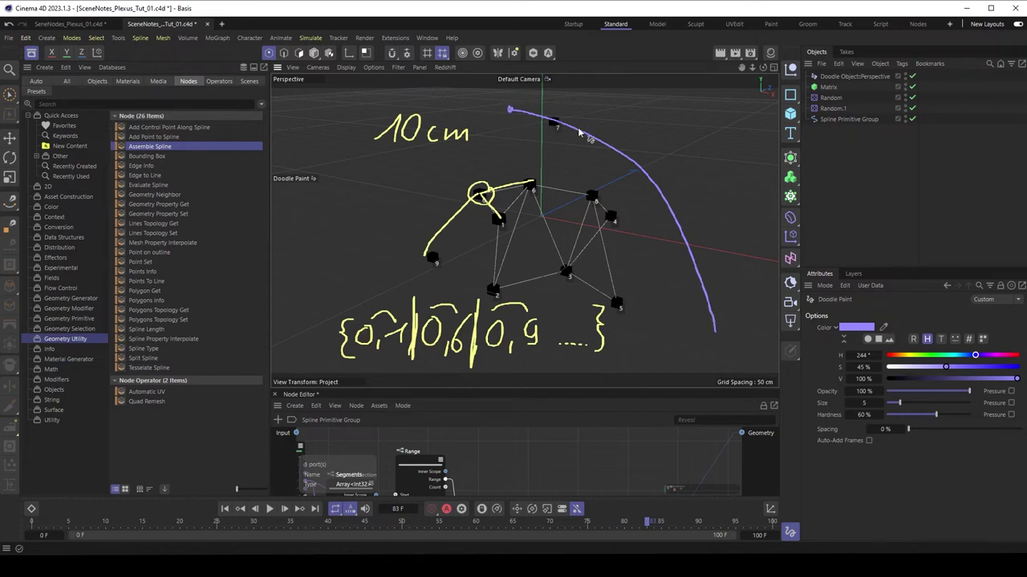
{"action": "left_click", "coordinate": [616, 149]}
{"action": "left_click", "coordinate": [684, 233]}
{"action": "left_click", "coordinate": [715, 329]}
{"action": "left_click_drag", "start_coordinate": [598, 121], "coordinate": [575, 146]}
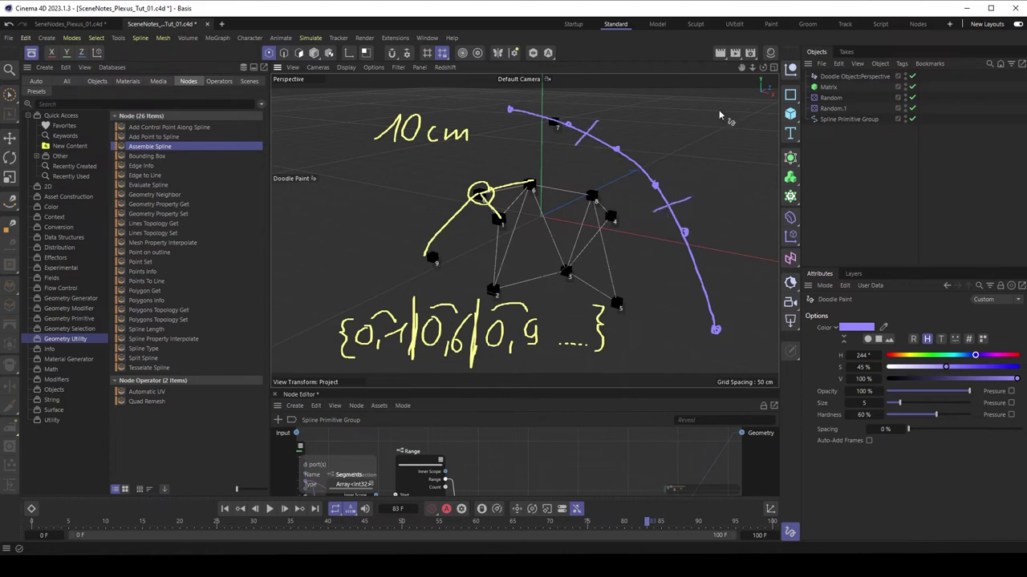
Set the doodle colour to red with hue 9° and saturation 81%, and draw a red stroke alongside each of the purple curve's three segments
{"action": "left_click", "coordinate": [891, 356]}
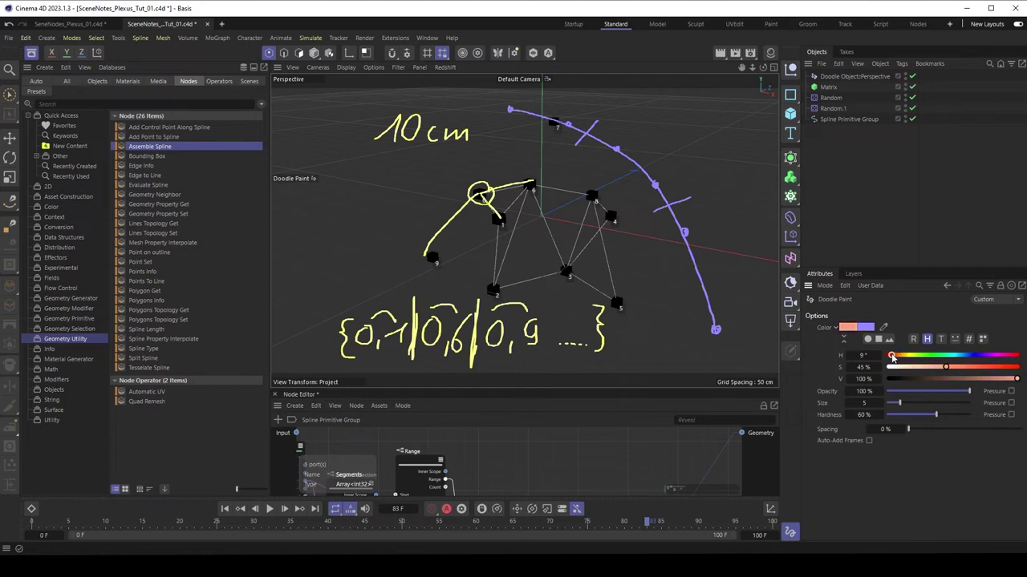
{"action": "left_click_drag", "start_coordinate": [945, 367], "coordinate": [993, 369]}
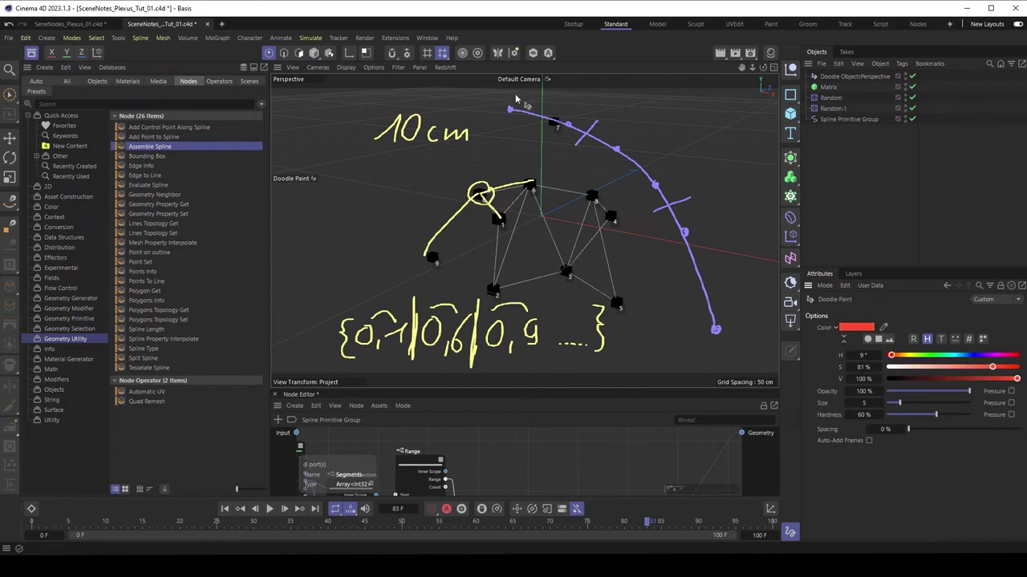
{"action": "left_click_drag", "start_coordinate": [510, 99], "coordinate": [563, 113]}
{"action": "left_click_drag", "start_coordinate": [623, 141], "coordinate": [641, 156]}
{"action": "left_click_drag", "start_coordinate": [641, 156], "coordinate": [662, 172]}
{"action": "left_click_drag", "start_coordinate": [698, 229], "coordinate": [729, 329]}
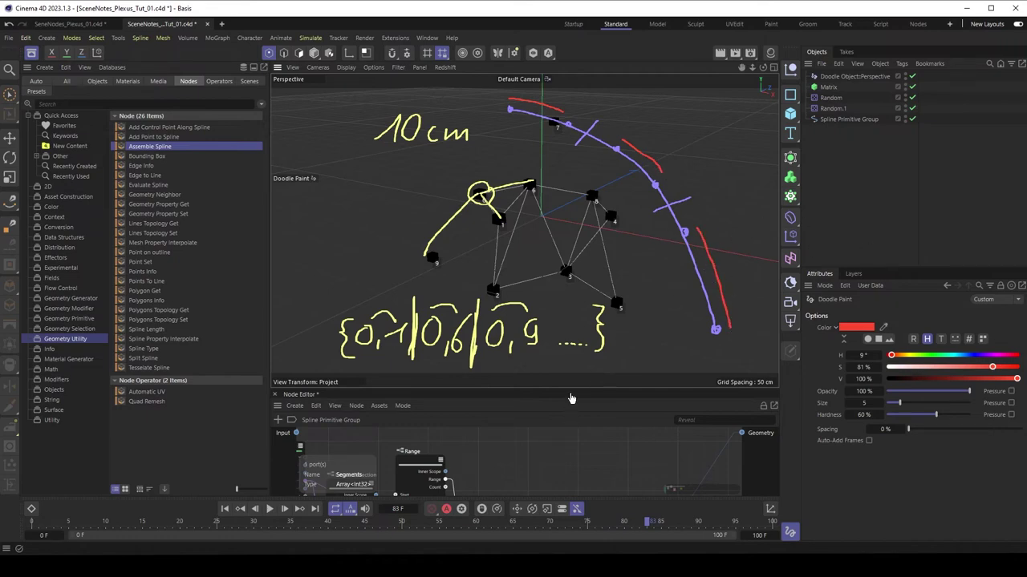
Resize the viewport and doodle the segment list {2,2,2} in red above the yellow number list
{"action": "left_click_drag", "start_coordinate": [570, 388], "coordinate": [571, 297]}
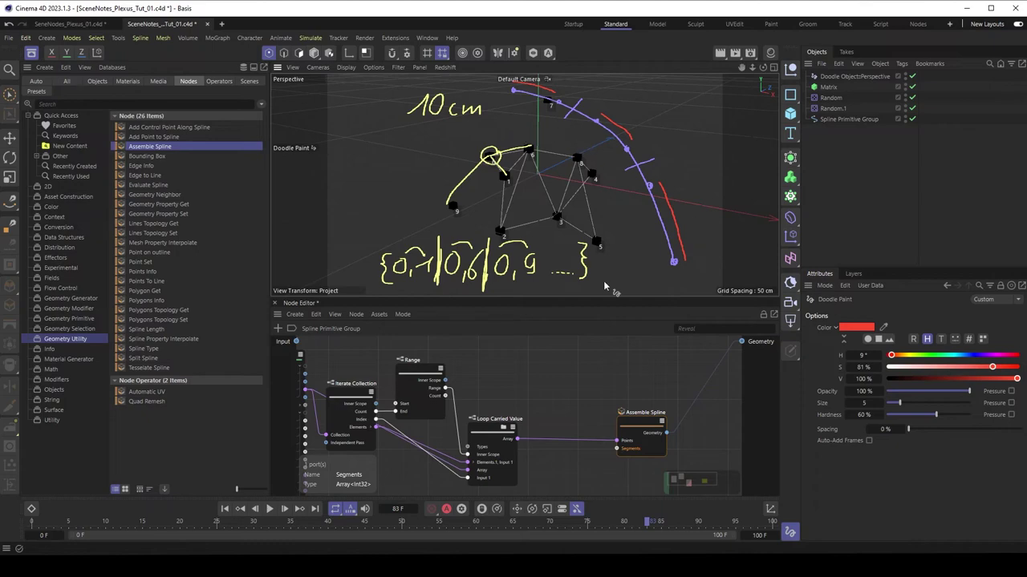
{"action": "left_click_drag", "start_coordinate": [604, 299], "coordinate": [605, 370]}
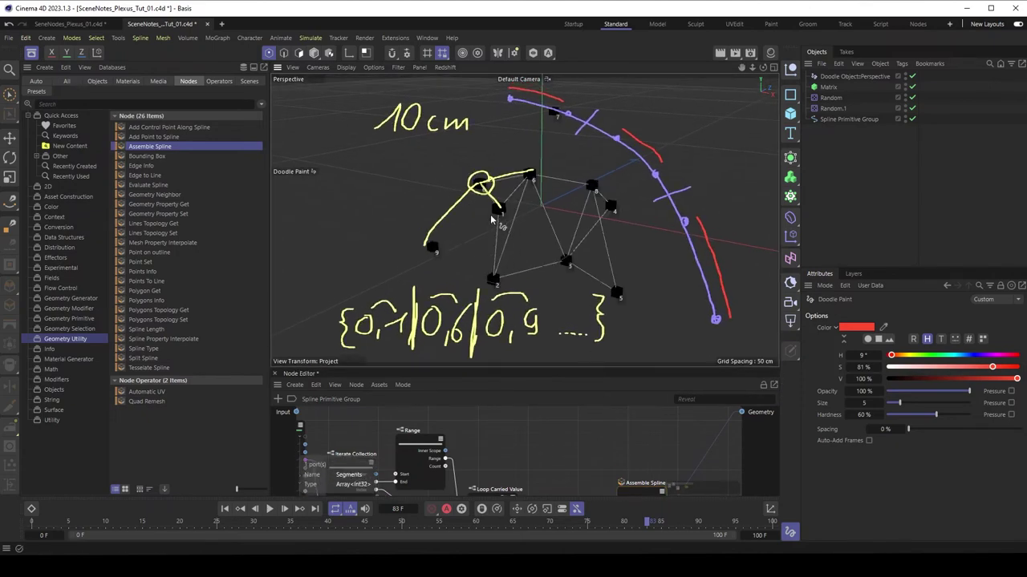
{"action": "left_click_drag", "start_coordinate": [491, 218], "coordinate": [485, 238]}
{"action": "mouse_move", "coordinate": [497, 221]}
{"action": "left_mouse_down"}
{"action": "mouse_move", "coordinate": [501, 235]}
{"action": "mouse_move", "coordinate": [539, 233]}
{"action": "mouse_move", "coordinate": [558, 249]}
{"action": "mouse_move", "coordinate": [586, 229]}
{"action": "mouse_move", "coordinate": [570, 246]}
{"action": "mouse_move", "coordinate": [604, 245]}
{"action": "mouse_move", "coordinate": [599, 255]}
{"action": "left_mouse_up"}
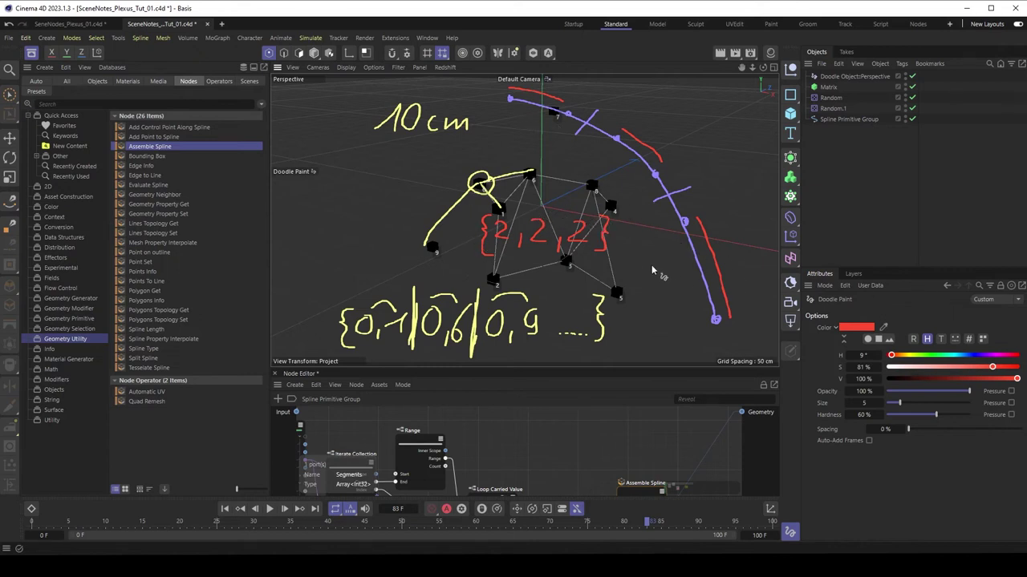
Set the doodle hue to 118° green, write {3,3} and draw two green strokes along the inside of the purple curve
{"action": "left_click", "coordinate": [930, 356]}
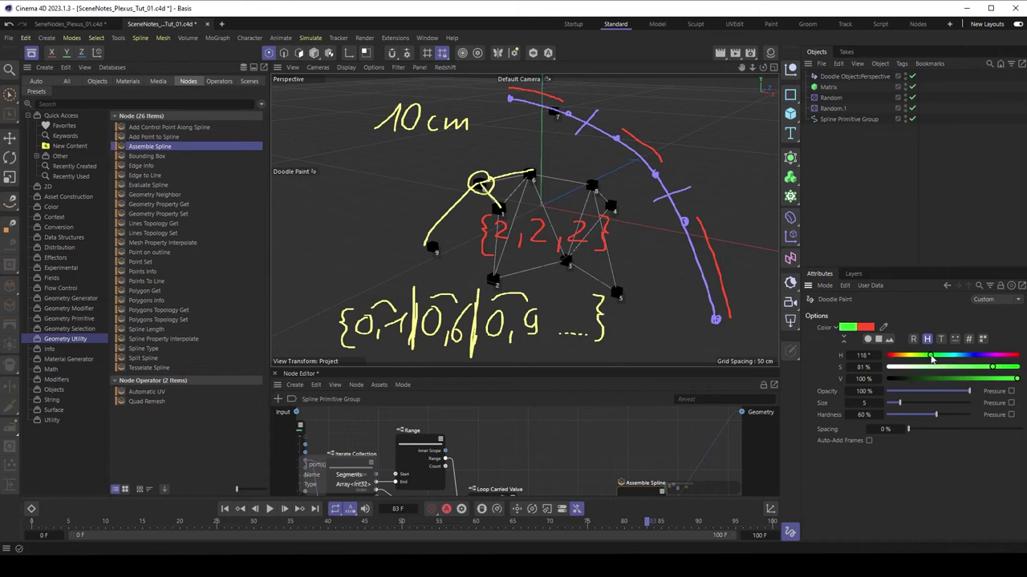
{"action": "mouse_move", "coordinate": [309, 209]}
{"action": "left_mouse_down"}
{"action": "mouse_move", "coordinate": [301, 242]}
{"action": "mouse_move", "coordinate": [314, 249]}
{"action": "mouse_move", "coordinate": [336, 219]}
{"action": "mouse_move", "coordinate": [330, 235]}
{"action": "mouse_move", "coordinate": [371, 235]}
{"action": "mouse_move", "coordinate": [397, 218]}
{"action": "mouse_move", "coordinate": [393, 243]}
{"action": "left_mouse_up"}
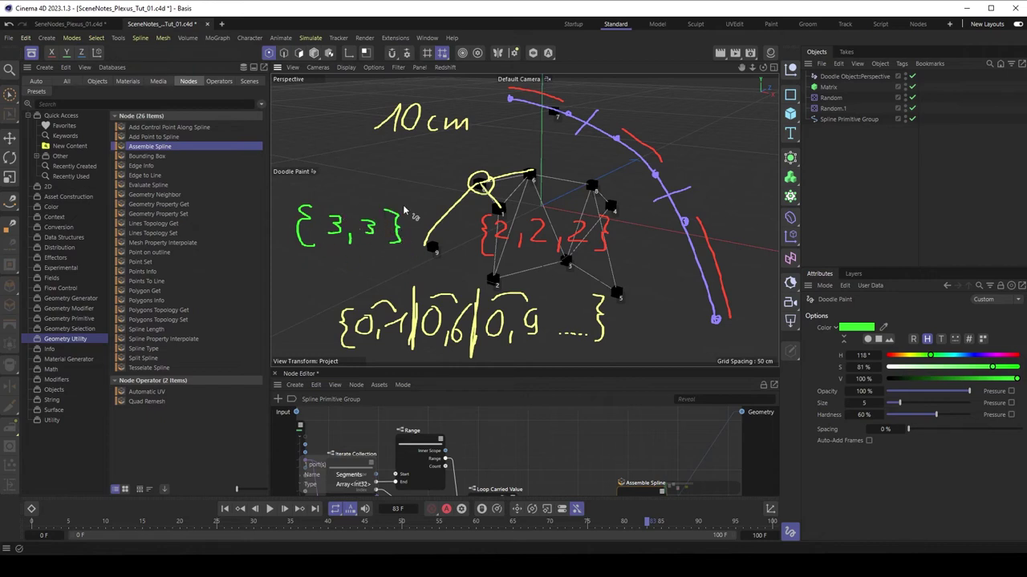
{"action": "left_click_drag", "start_coordinate": [506, 109], "coordinate": [605, 147]}
{"action": "left_click_drag", "start_coordinate": [642, 182], "coordinate": [688, 325]}
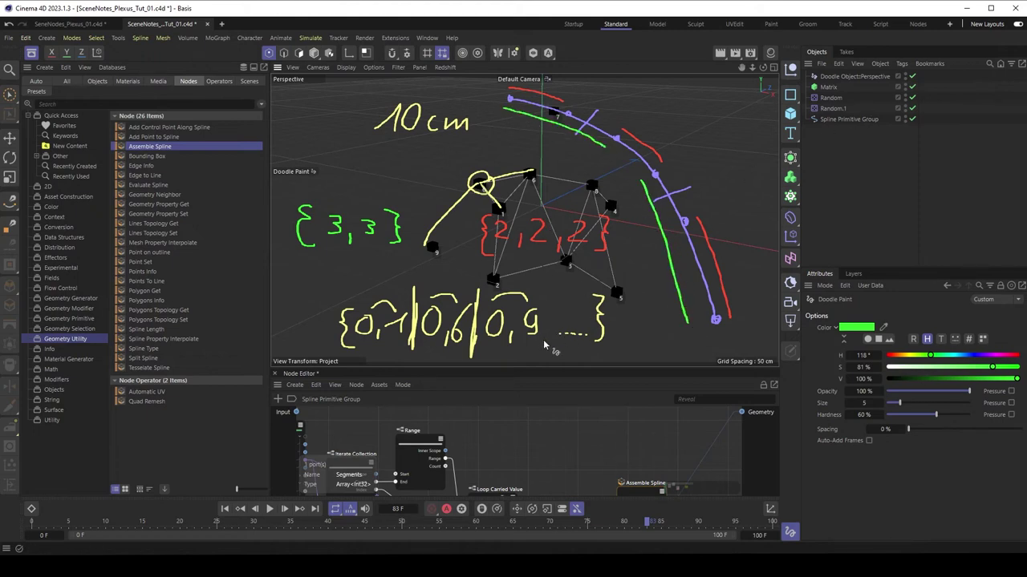
Enlarge the Node Editor, add a Get Count node and connect Loop Carried Value's Array output to its Array input
{"action": "left_click_drag", "start_coordinate": [549, 367], "coordinate": [551, 228]}
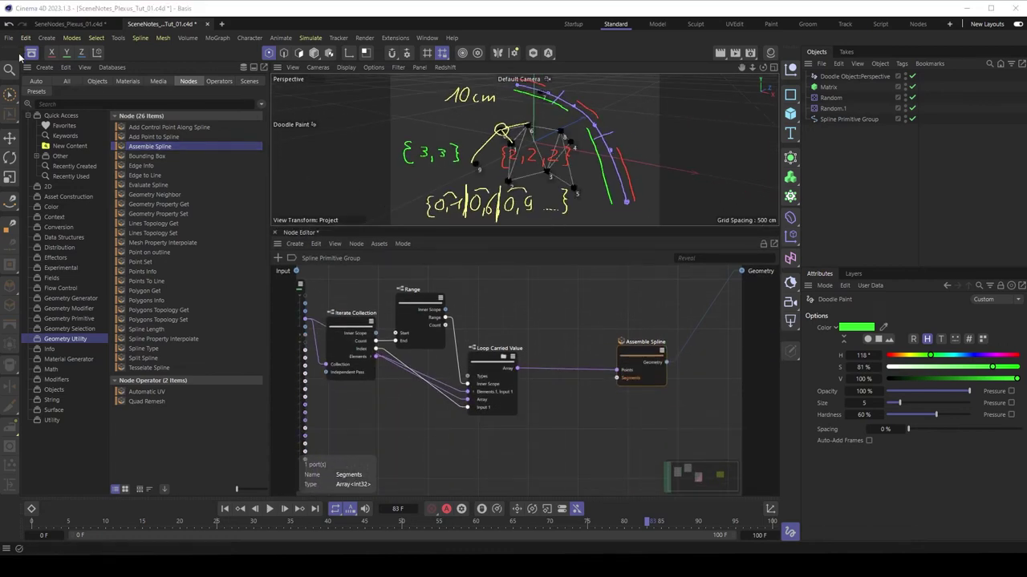
{"action": "left_click", "coordinate": [70, 104]}
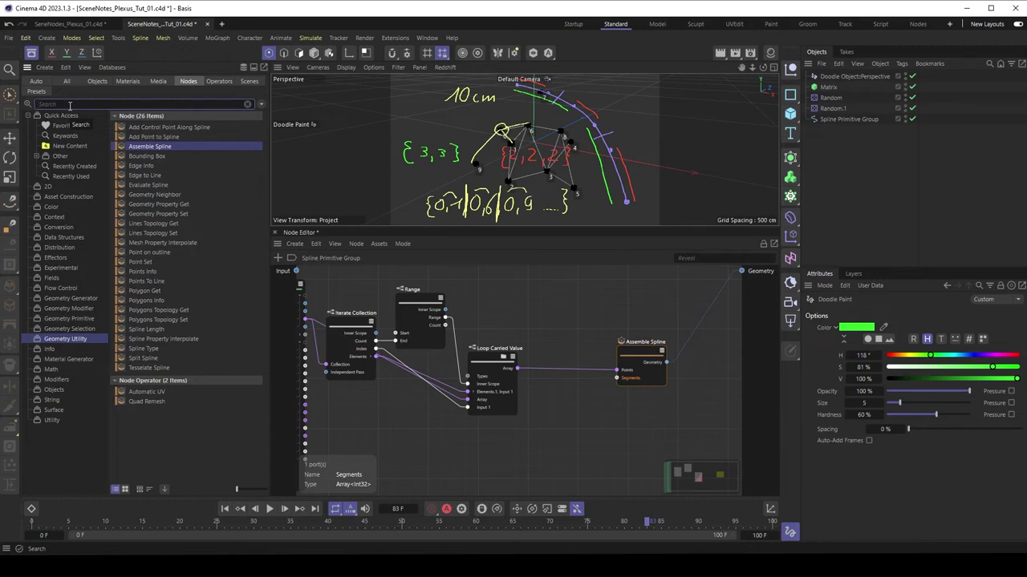
{"action": "type", "text": "get cou"}
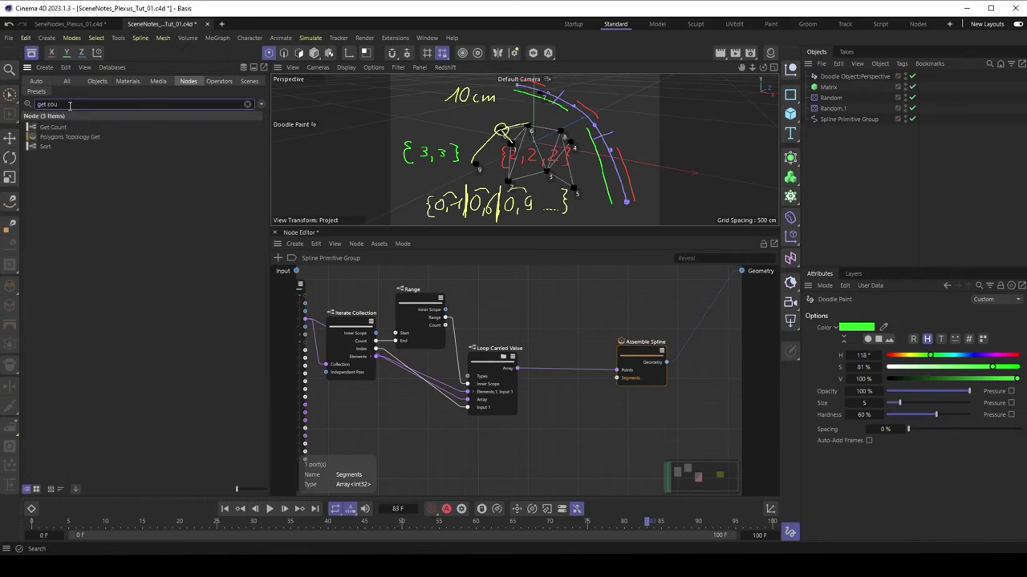
{"action": "left_click_drag", "start_coordinate": [53, 127], "coordinate": [551, 420]}
{"action": "left_click_drag", "start_coordinate": [517, 368], "coordinate": [549, 415]}
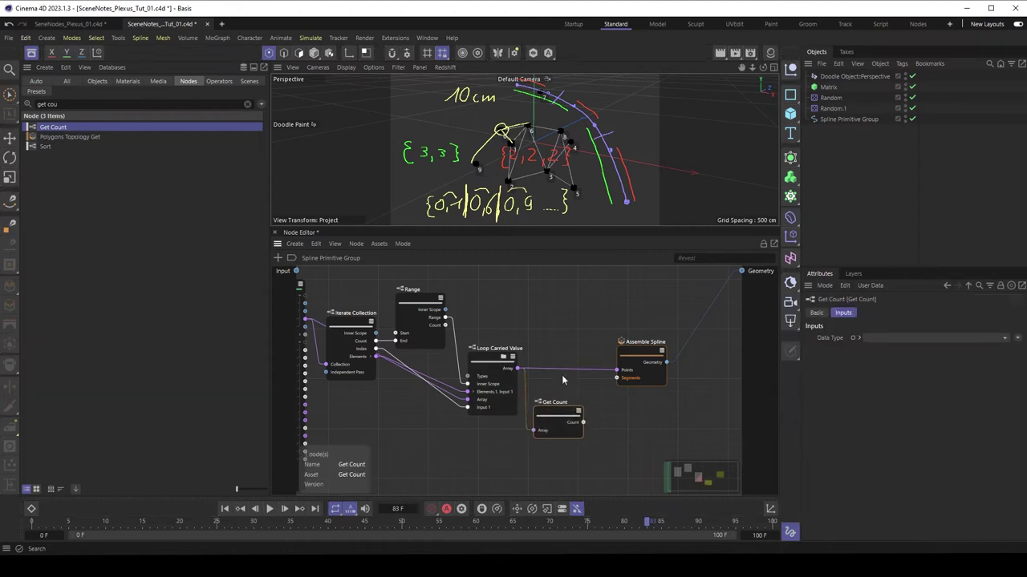
Add an Arithmetic (Divide) node fed by Get Count's Count, set its Input 2 to 2 and make room before Assemble Spline
{"action": "left_click", "coordinate": [81, 103]}
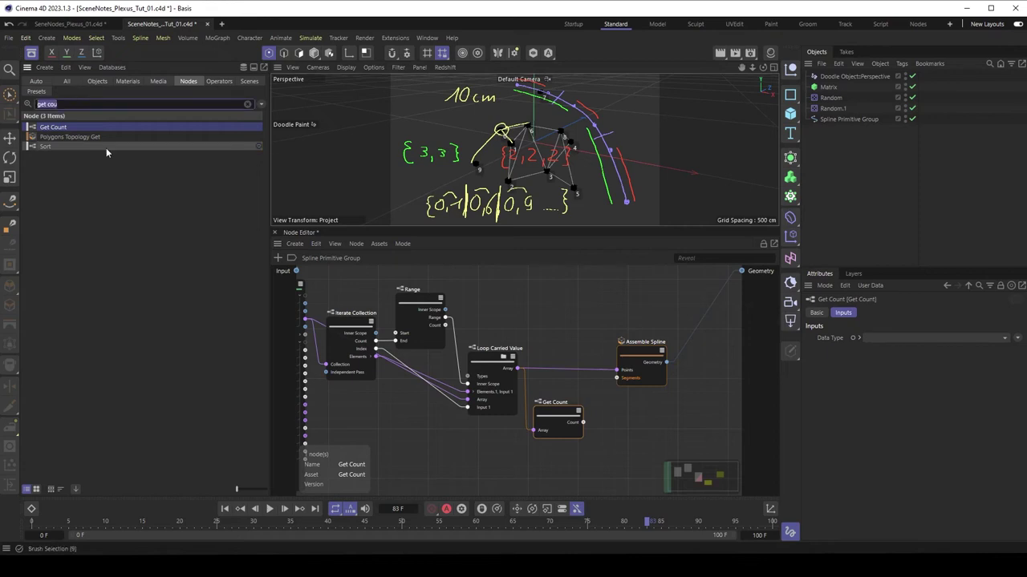
{"action": "type", "text": "div"}
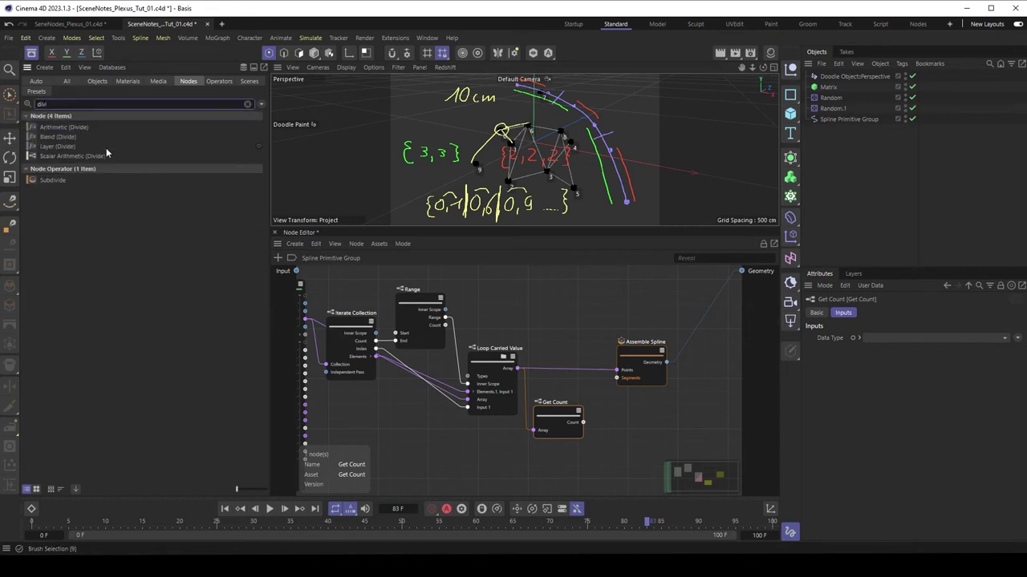
{"action": "type", "text": "i"}
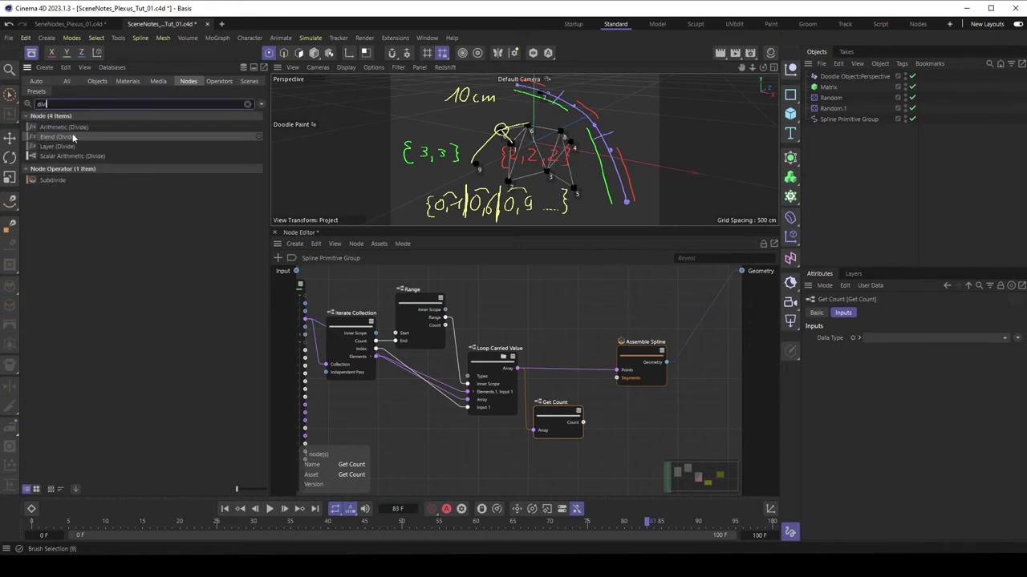
{"action": "left_click_drag", "start_coordinate": [72, 131], "coordinate": [599, 428]}
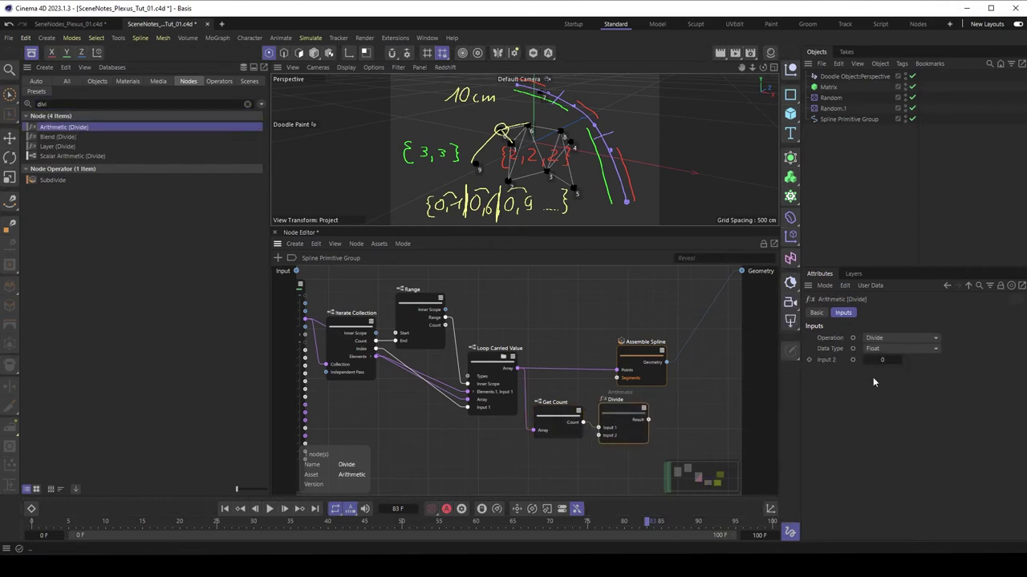
{"action": "middle_click_drag", "start_coordinate": [584, 351], "coordinate": [494, 343]}
{"action": "left_click", "coordinate": [568, 345]}
{"action": "left_click_drag", "start_coordinate": [568, 345], "coordinate": [624, 343]}
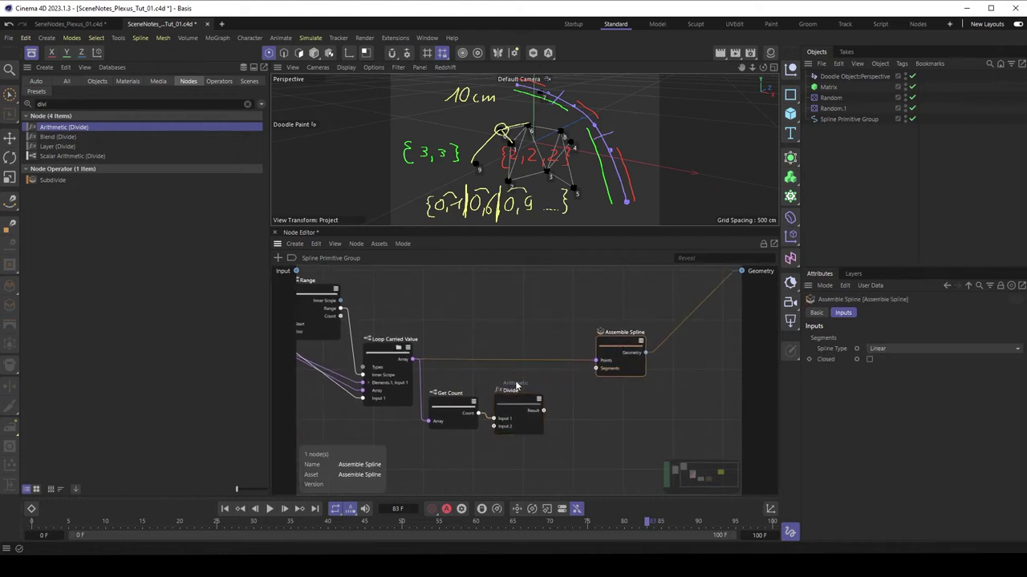
{"action": "left_click", "coordinate": [513, 393]}
{"action": "left_click_drag", "start_coordinate": [513, 393], "coordinate": [512, 388]}
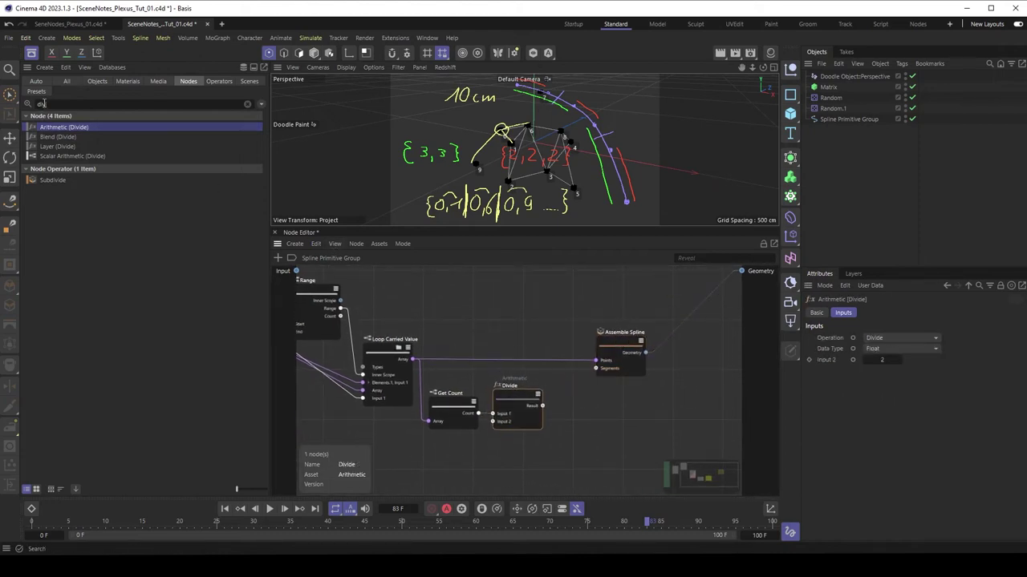
Add a Fill Array node between Divide and Assemble Spline and set its Data Type to Int
{"action": "left_click", "coordinate": [67, 103]}
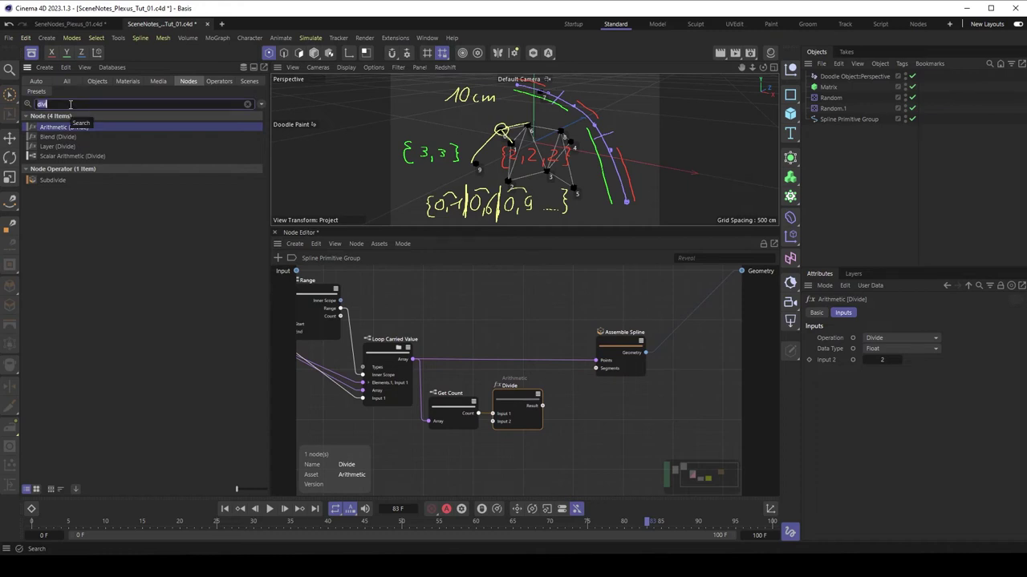
{"action": "type", "text": "fil"}
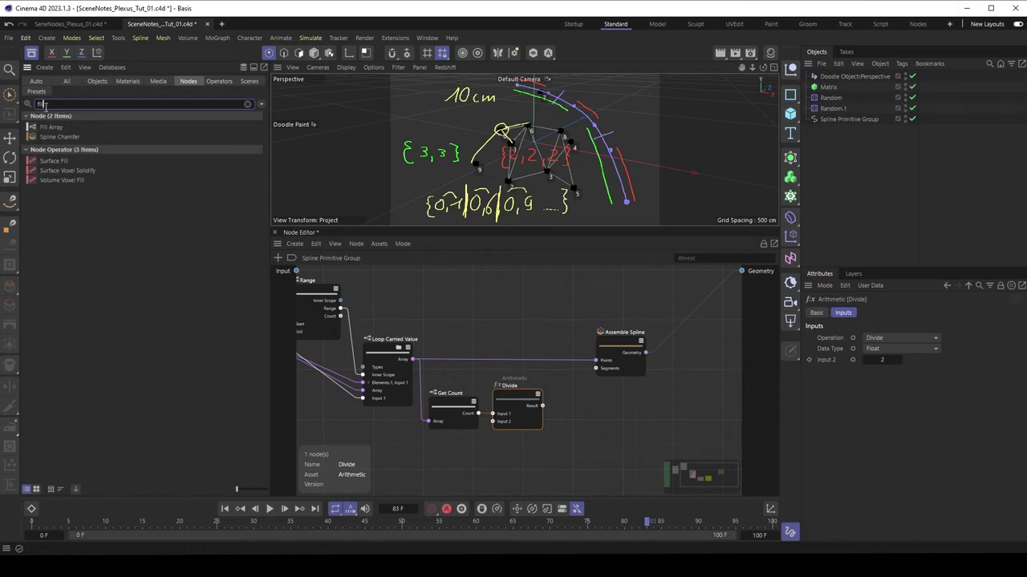
{"action": "left_click_drag", "start_coordinate": [50, 128], "coordinate": [571, 398]}
{"action": "left_click_drag", "start_coordinate": [601, 349], "coordinate": [632, 341]}
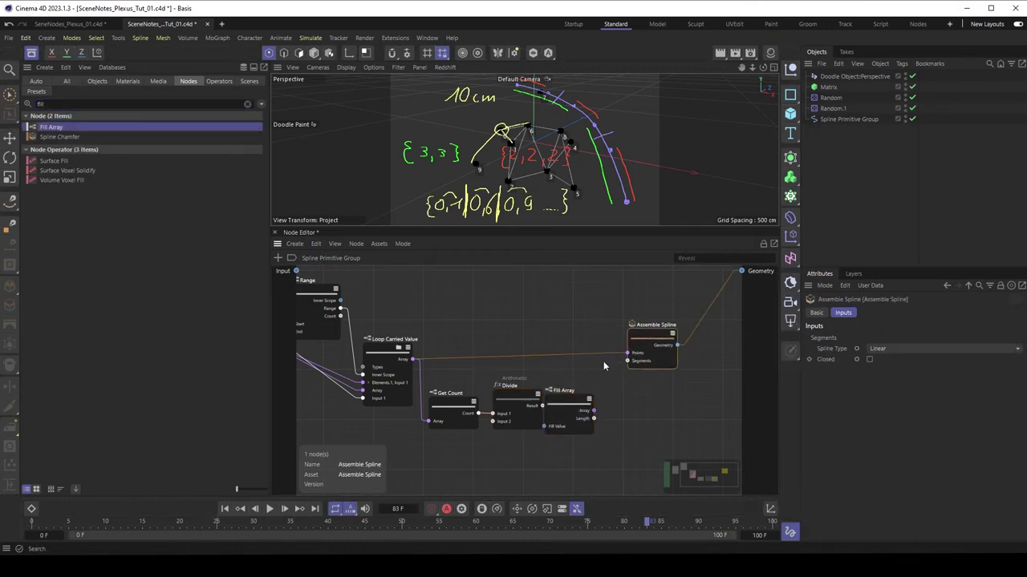
{"action": "left_click_drag", "start_coordinate": [564, 400], "coordinate": [583, 396]}
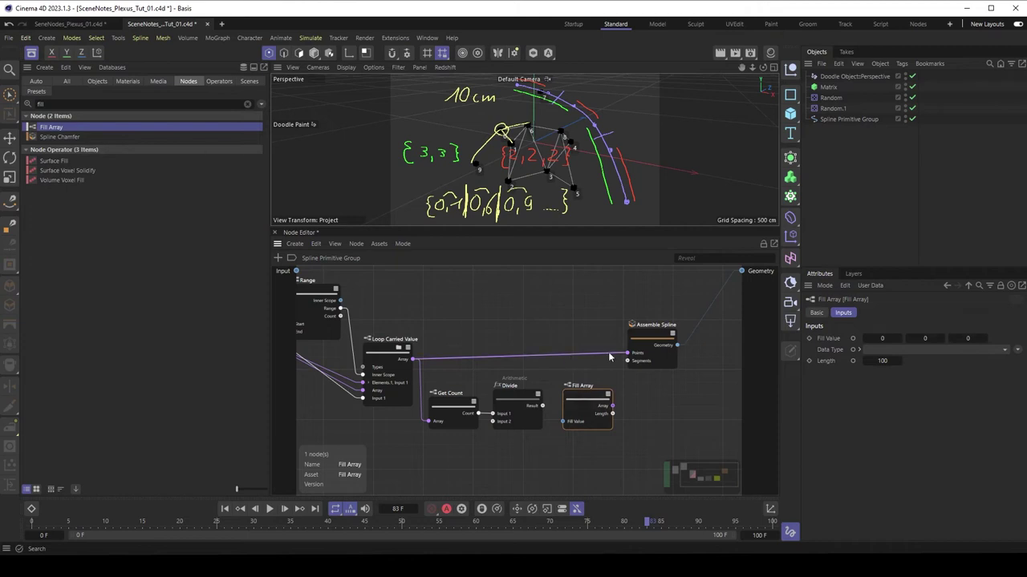
{"action": "left_click", "coordinate": [922, 351]}
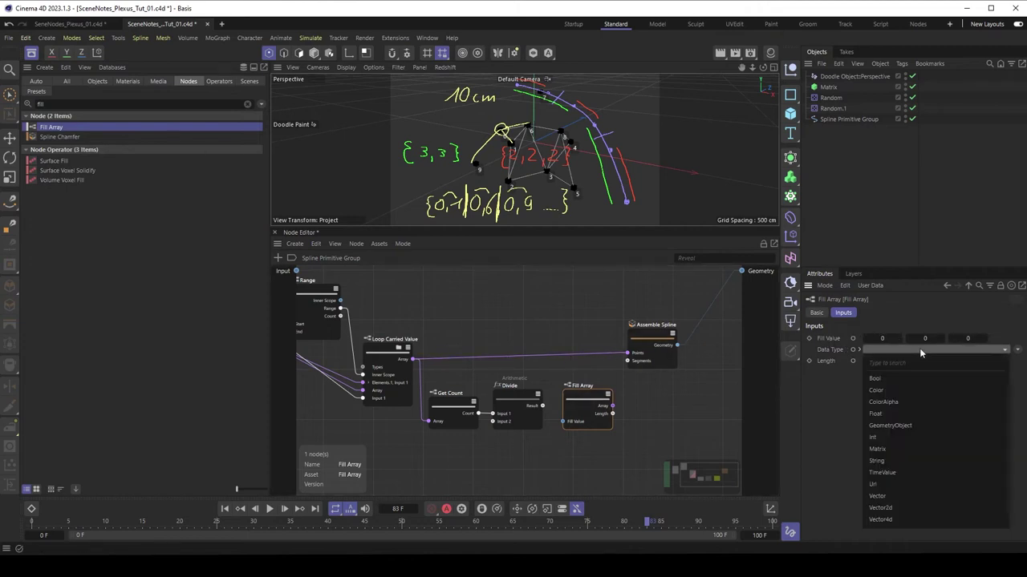
{"action": "left_click", "coordinate": [882, 437]}
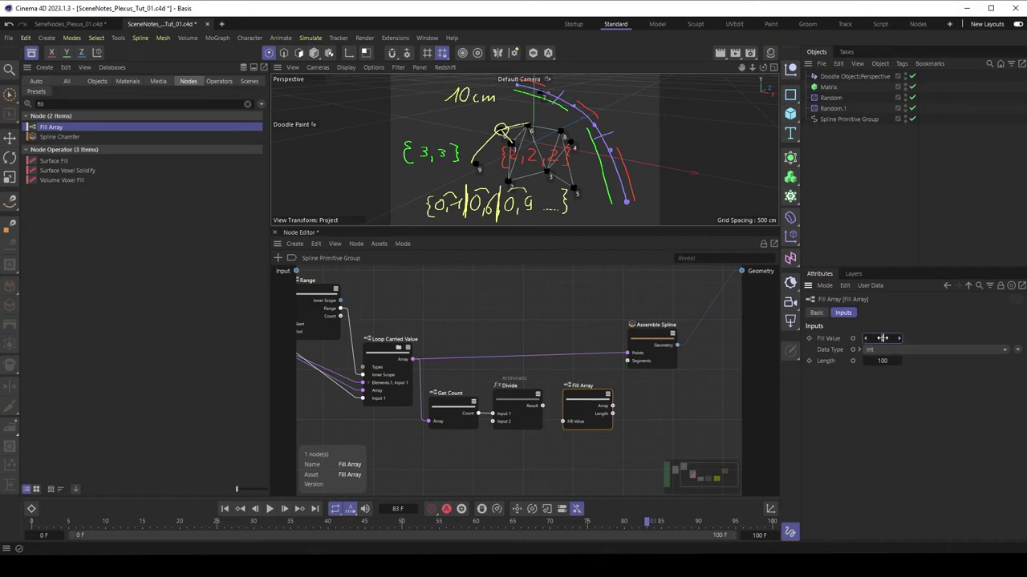
Set the Fill Array node's Fill Value to 2 and connect Divide's Result output to its Length input
{"action": "type", "text": "2"}
{"action": "key", "text": "Return"}
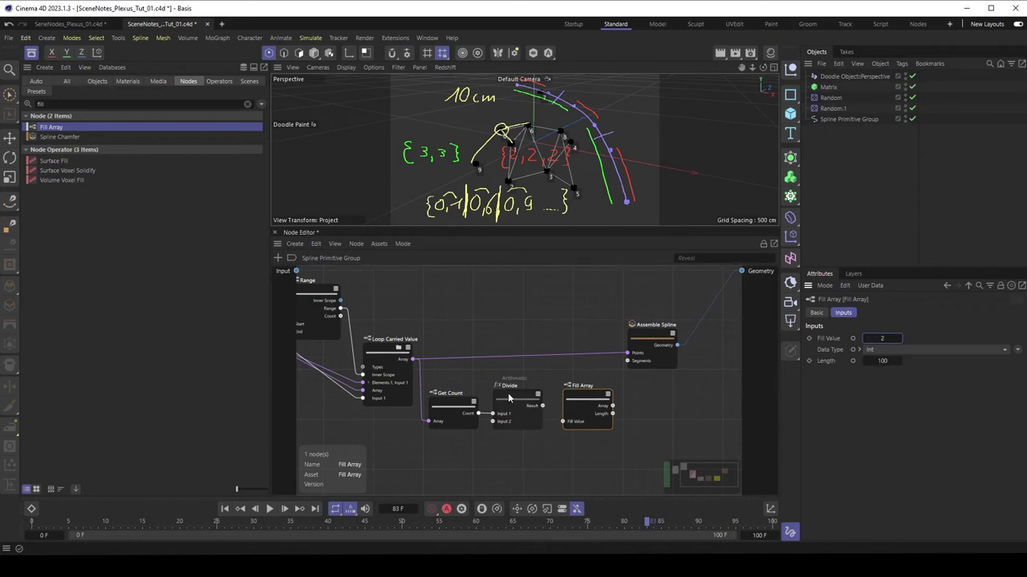
{"action": "left_click_drag", "start_coordinate": [507, 393], "coordinate": [633, 435]}
{"action": "left_click_drag", "start_coordinate": [527, 414], "coordinate": [537, 417]}
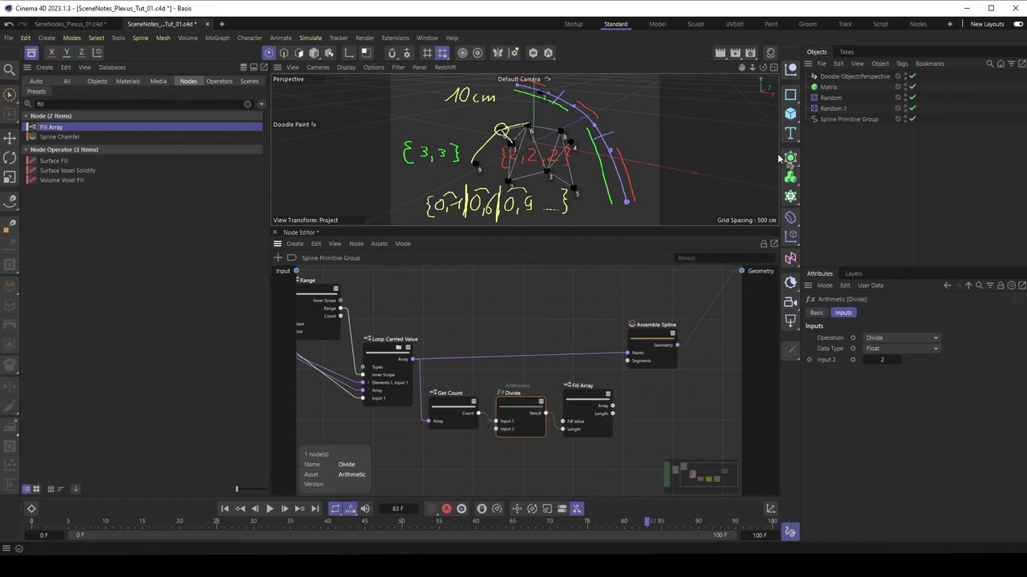
Connect Fill Array's Array output to Assemble Spline's Segments input and disable the Doodle Object to inspect the splines in an enlarged viewport
{"action": "left_click", "coordinate": [386, 363]}
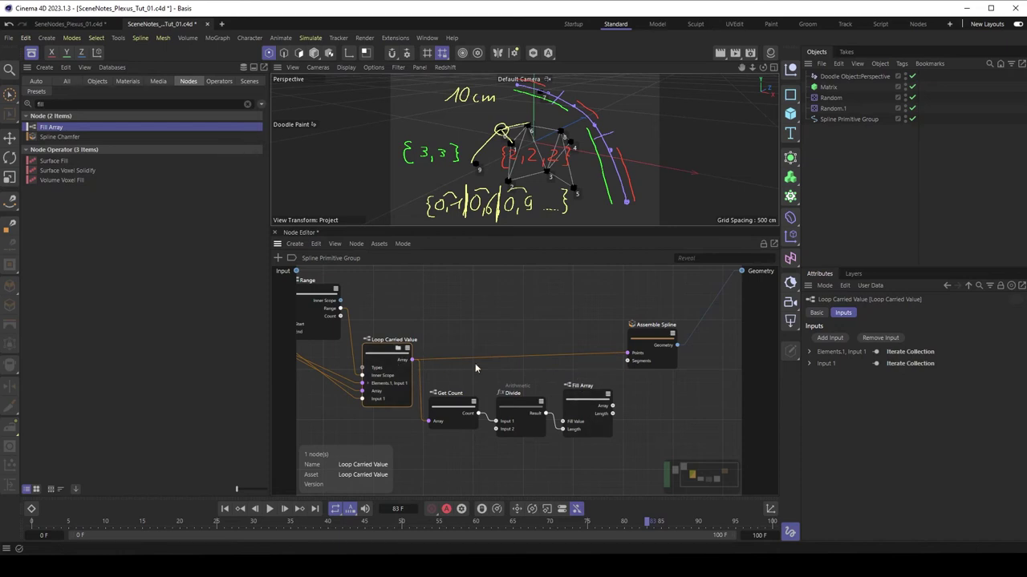
{"action": "left_click_drag", "start_coordinate": [612, 405], "coordinate": [630, 363]}
{"action": "left_click", "coordinate": [912, 75]}
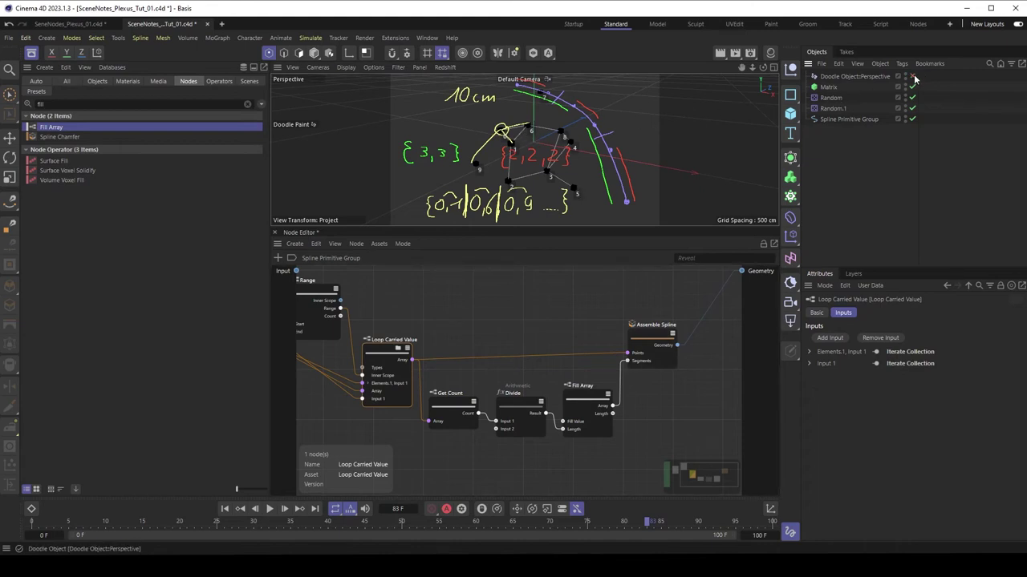
{"action": "left_click_drag", "start_coordinate": [543, 230], "coordinate": [544, 294]}
{"action": "scroll", "coordinate": [539, 266], "scroll_direction": "up", "scroll_amount": 5}
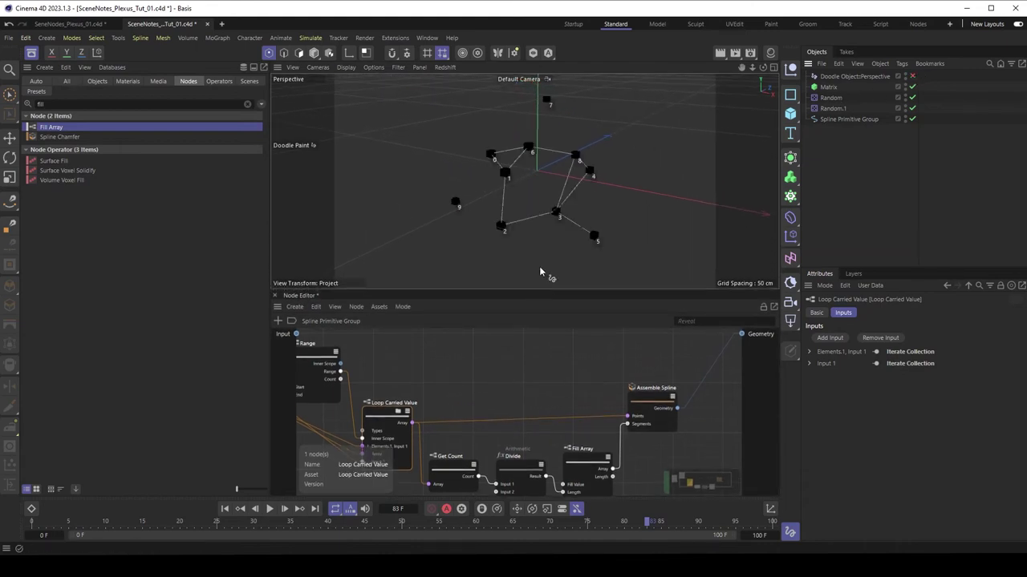
{"action": "left_click_drag", "start_coordinate": [572, 199], "coordinate": [533, 176], "text": "alt"}
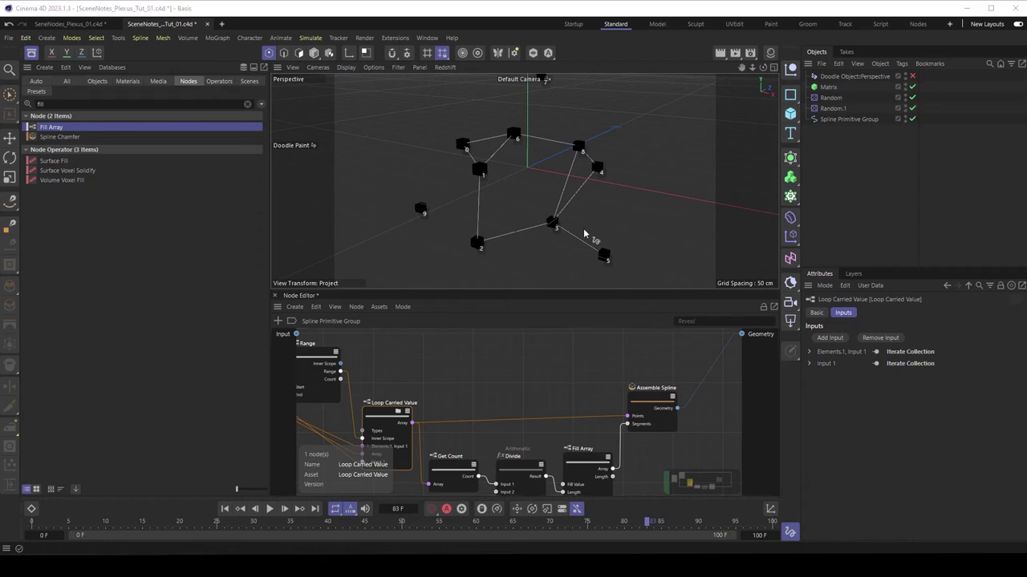
Select the Spline Primitive Group, hide the Asset Browser and enlarge the Node Editor
{"action": "left_click", "coordinate": [844, 120]}
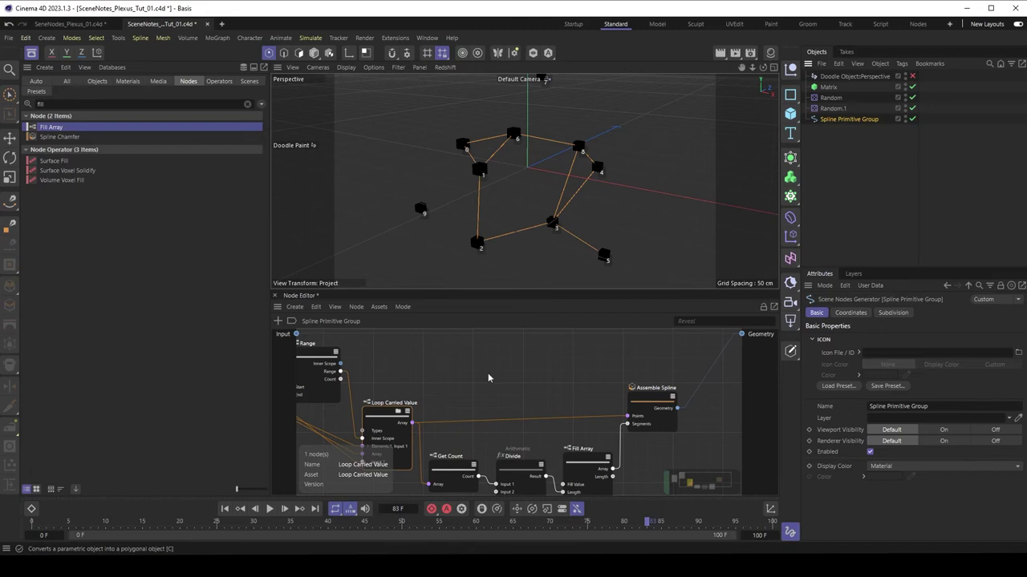
{"action": "left_click_drag", "start_coordinate": [455, 288], "coordinate": [453, 277]}
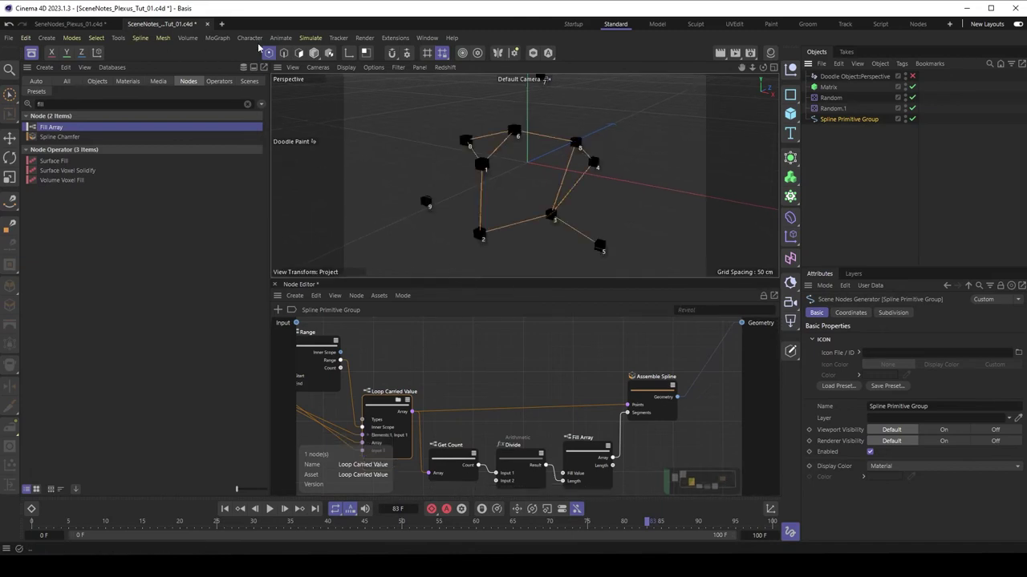
{"action": "left_click", "coordinate": [32, 53]}
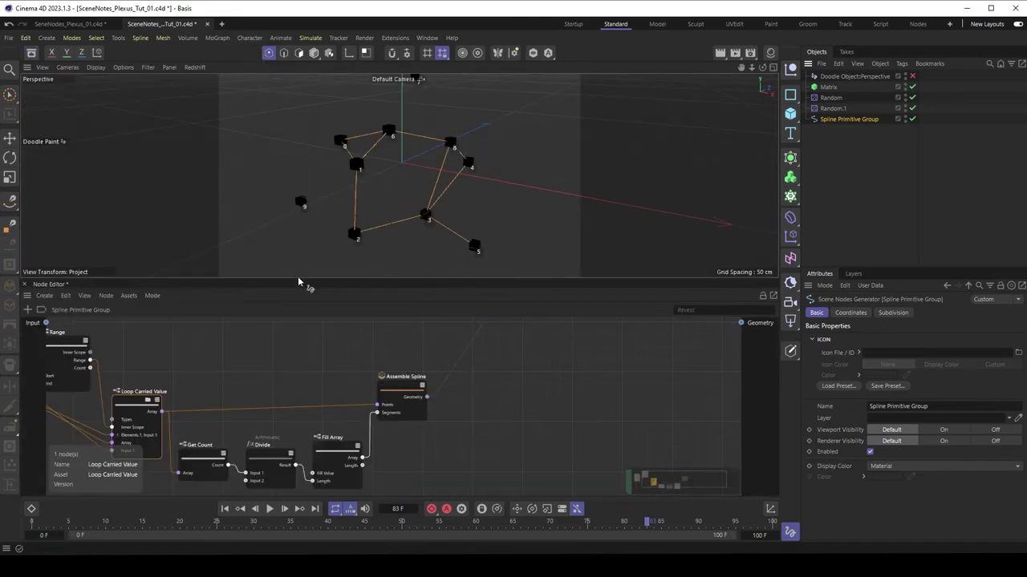
{"action": "left_click_drag", "start_coordinate": [298, 276], "coordinate": [309, 211]}
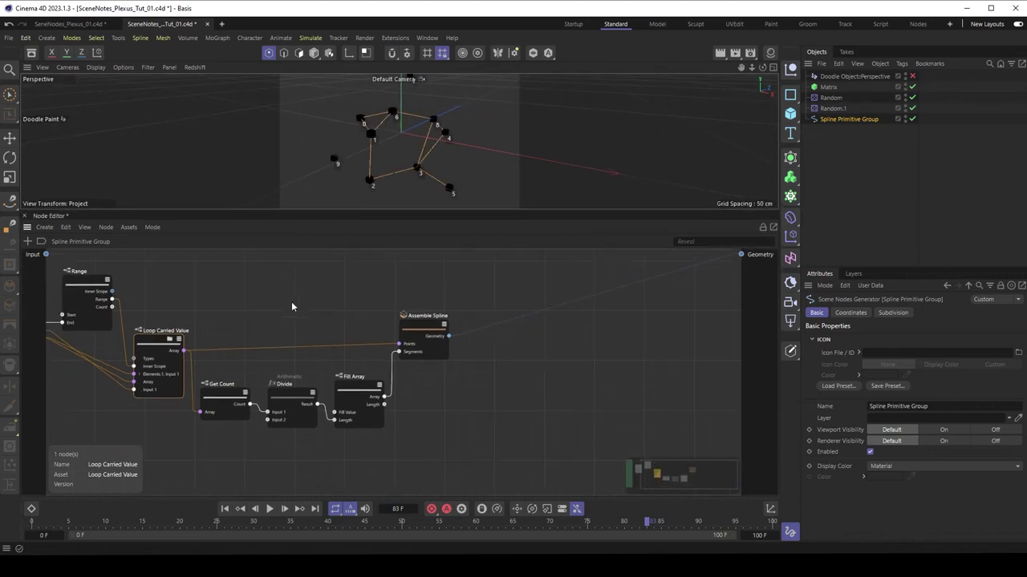
Propagate the Matrix node's Object port as an input of the Spline Primitive Group and show the group's inputs
{"action": "middle_click_drag", "start_coordinate": [291, 302], "coordinate": [575, 318]}
{"action": "middle_click_drag", "start_coordinate": [168, 394], "coordinate": [213, 360]}
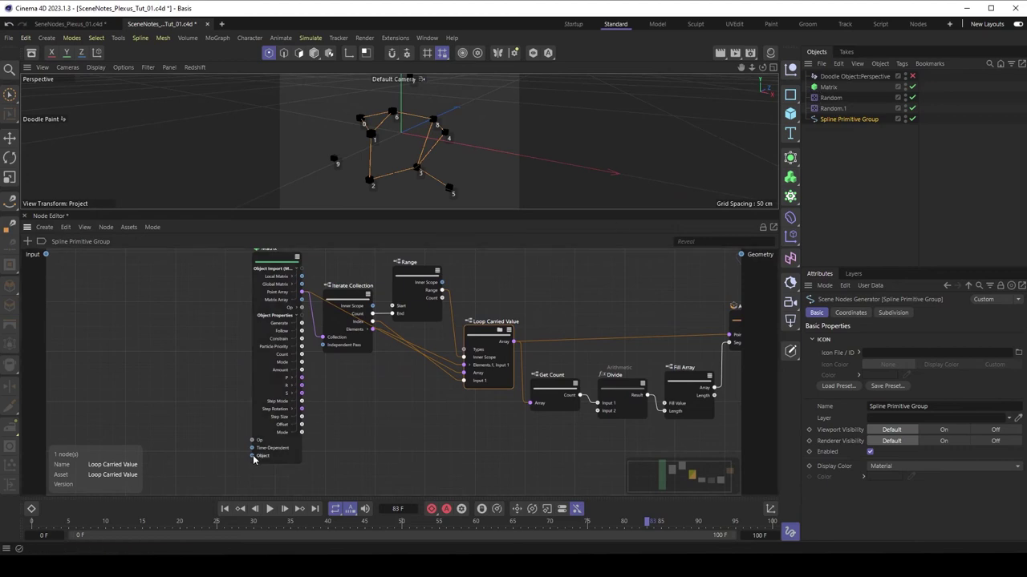
{"action": "left_click_drag", "start_coordinate": [252, 455], "coordinate": [36, 280]}
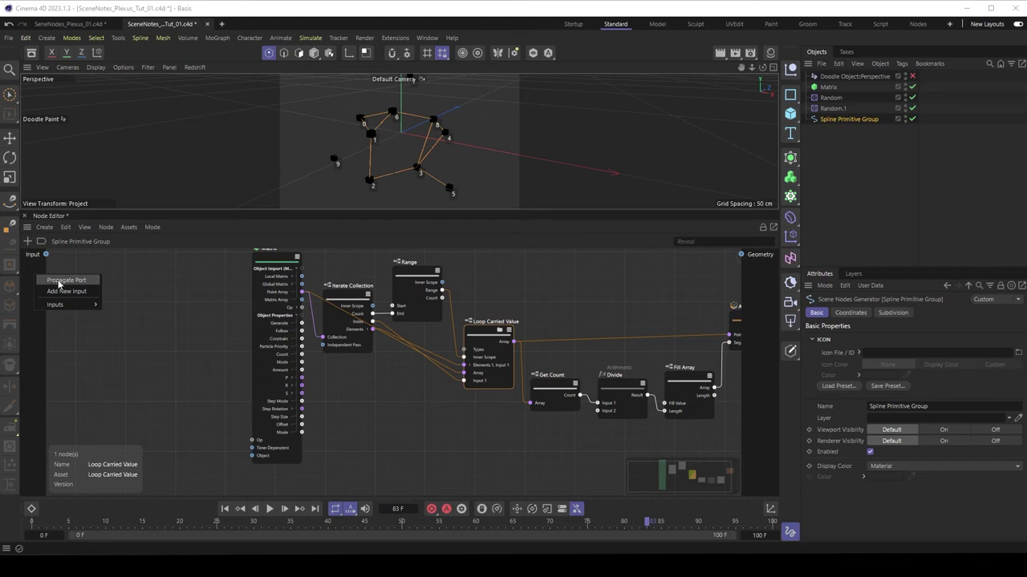
{"action": "left_click", "coordinate": [59, 281]}
{"action": "left_click", "coordinate": [848, 119]}
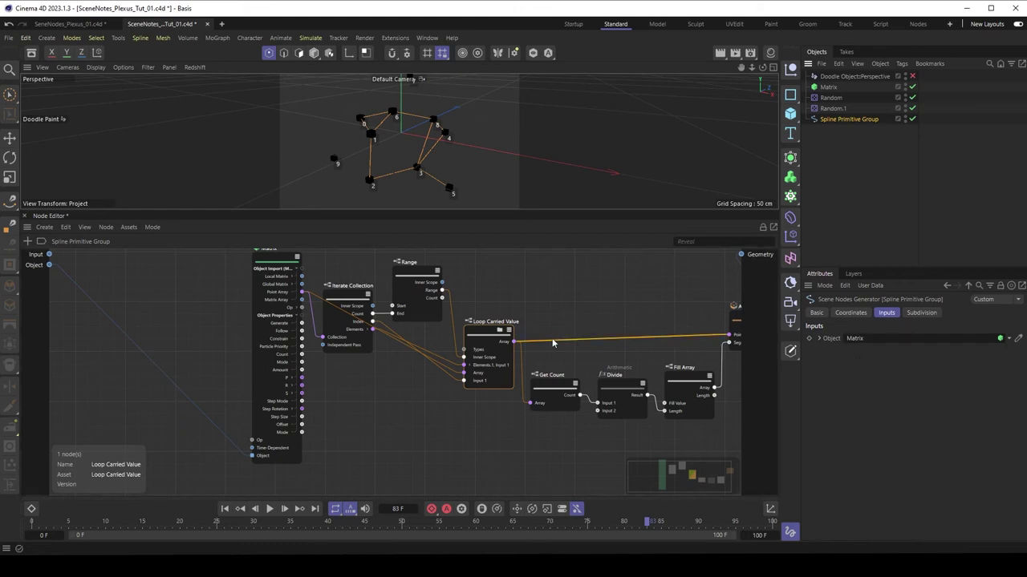
Inside the Loop Carried Value node, propagate the input ports of the Max and Min value nodes
{"action": "double_click", "coordinate": [480, 333]}
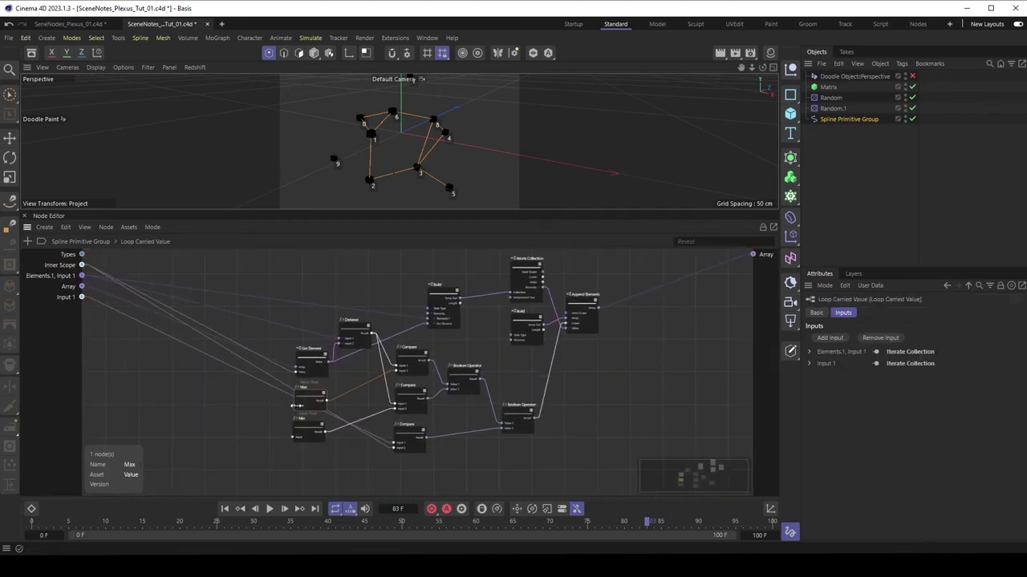
{"action": "left_click_drag", "start_coordinate": [295, 409], "coordinate": [70, 314]}
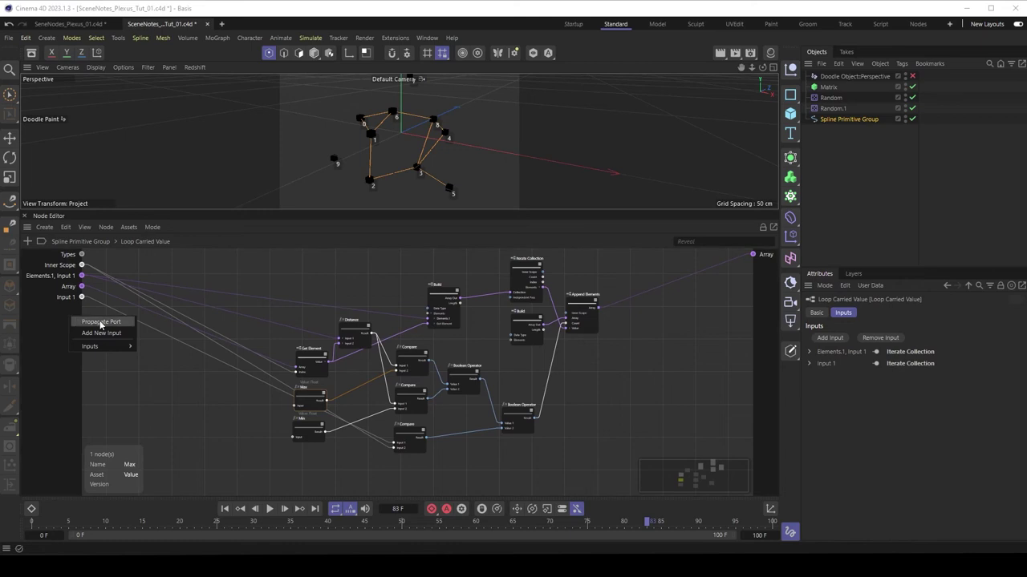
{"action": "left_click", "coordinate": [103, 321]}
{"action": "left_click_drag", "start_coordinate": [292, 437], "coordinate": [70, 325]}
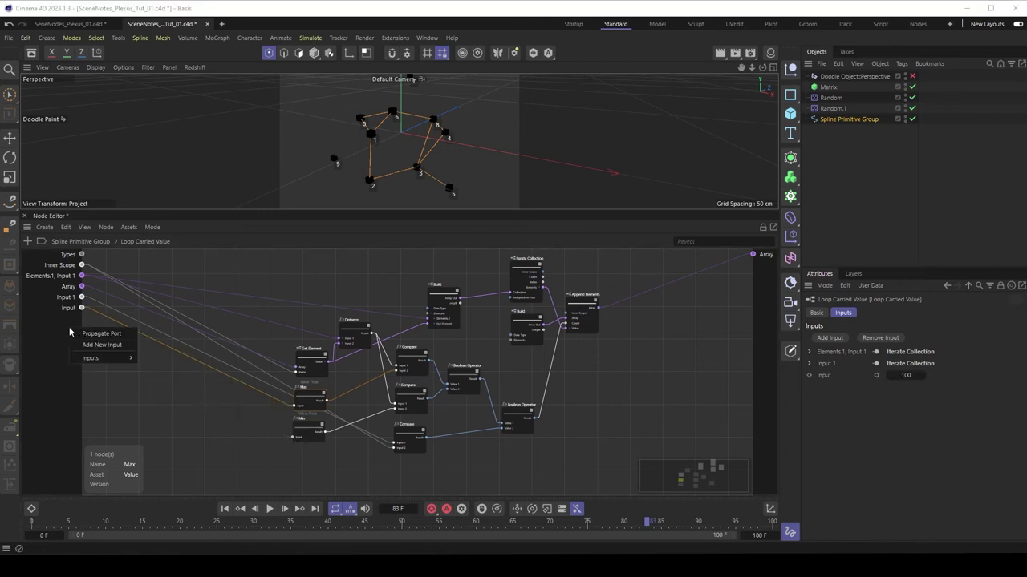
{"action": "left_click", "coordinate": [85, 333]}
Return to the Spline Primitive Group and propagate Loop Carried Value's two new Input ports as group inputs
{"action": "left_click", "coordinate": [80, 242]}
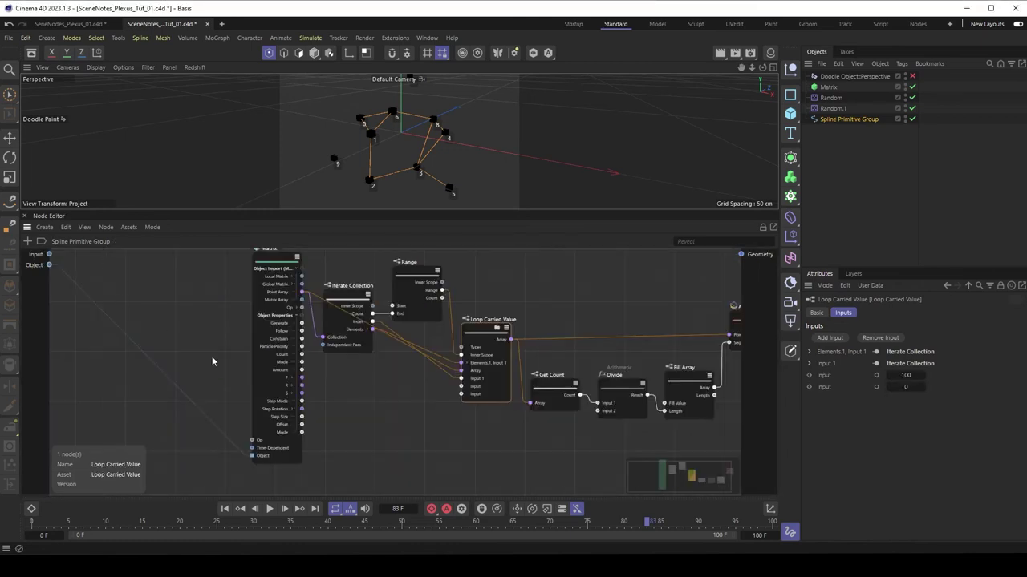
{"action": "left_click_drag", "start_coordinate": [461, 393], "coordinate": [50, 282]}
{"action": "left_click", "coordinate": [76, 297]}
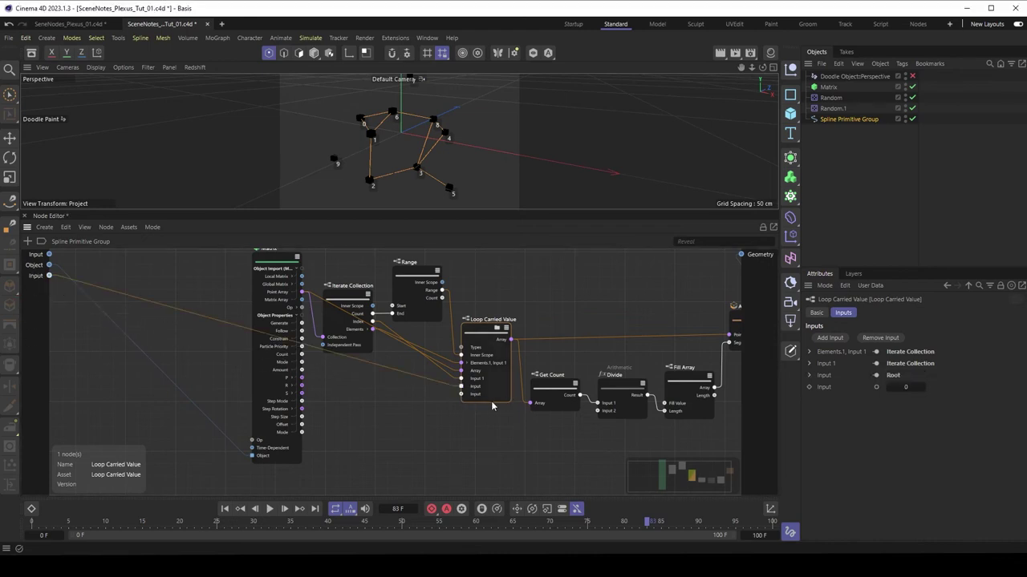
{"action": "left_click_drag", "start_coordinate": [461, 396], "coordinate": [48, 290]}
{"action": "left_click", "coordinate": [68, 305]}
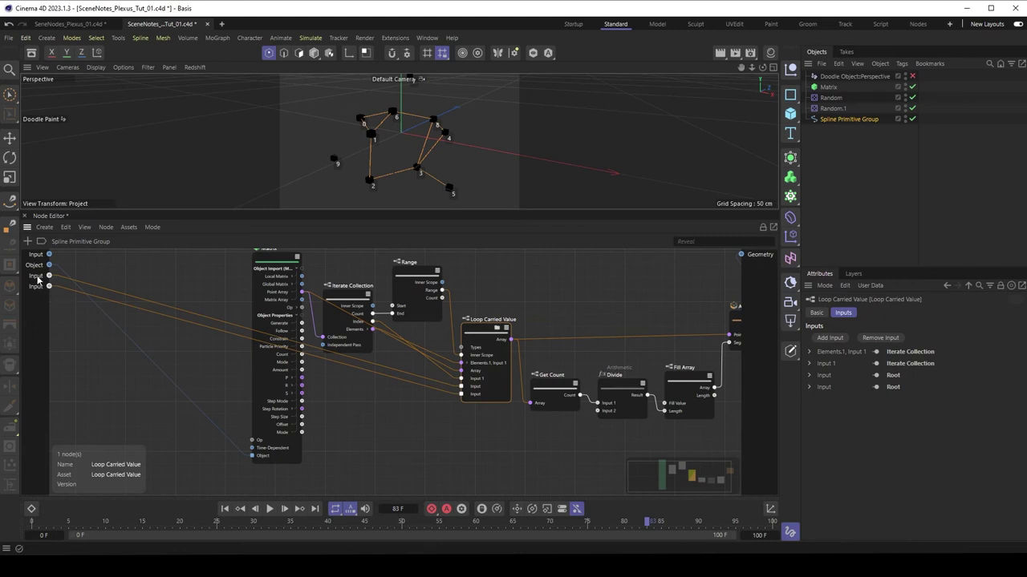
Open the group's first propagated Float input in the Resource Editor and rename it Max Distance
{"action": "right_click", "coordinate": [37, 279]}
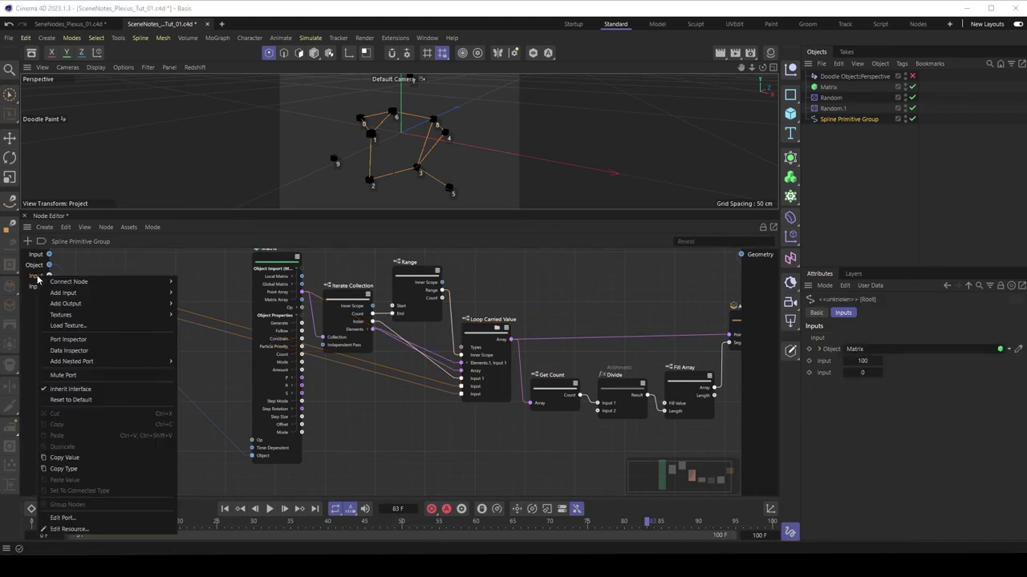
{"action": "left_click", "coordinate": [92, 531]}
{"action": "left_click_drag", "start_coordinate": [236, 15], "coordinate": [304, 68]}
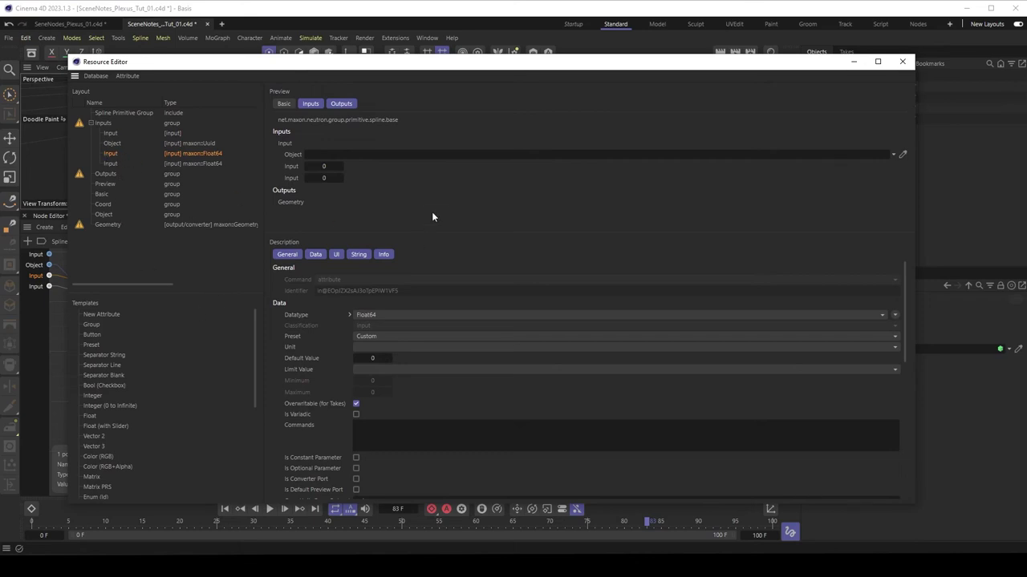
{"action": "left_click_drag", "start_coordinate": [903, 298], "coordinate": [876, 411]}
{"action": "left_click", "coordinate": [372, 427]}
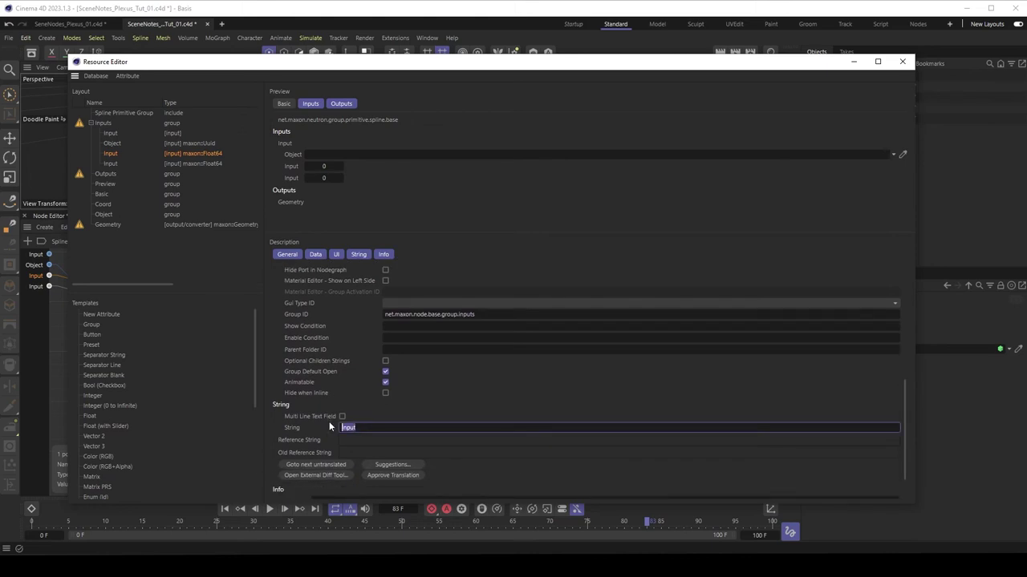
{"action": "type", "text": "Max Distance"}
{"action": "key", "text": "Return"}
Rename the second Float input Min Distance and close the Resource Editor
{"action": "left_click", "coordinate": [110, 162]}
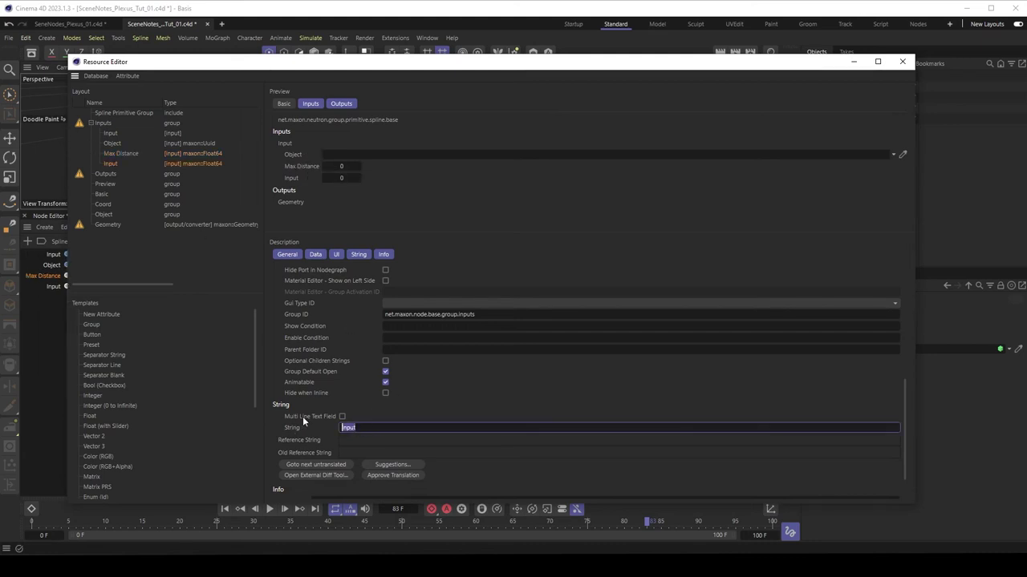
{"action": "left_click", "coordinate": [342, 427]}
{"action": "double_click", "coordinate": [345, 427]}
{"action": "type", "text": "Min Distance"}
{"action": "key", "text": "Return"}
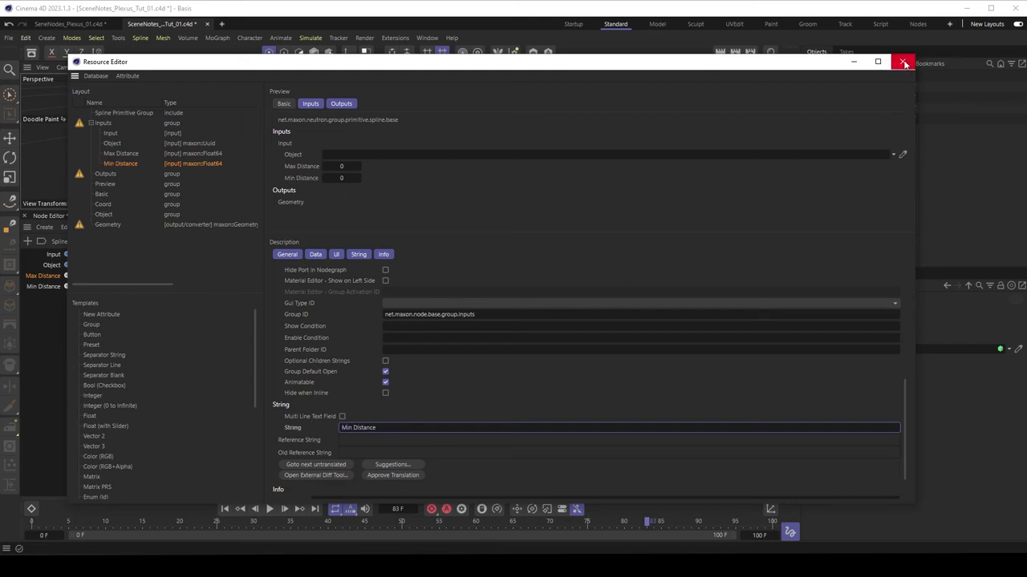
{"action": "left_click", "coordinate": [902, 60]}
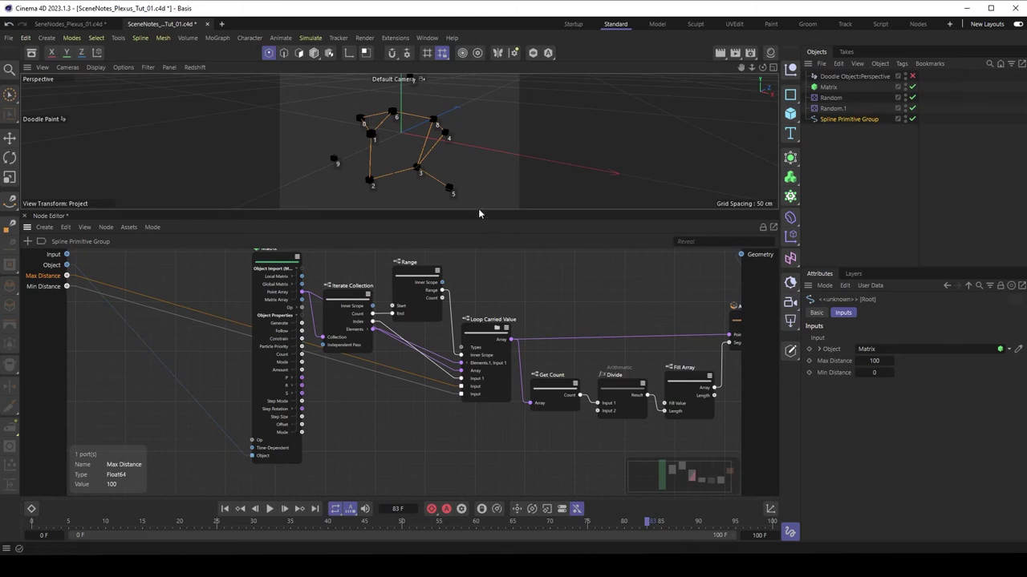
Enlarge the viewport and set the Matrix object's Count to 100
{"action": "left_click_drag", "start_coordinate": [478, 209], "coordinate": [481, 286]}
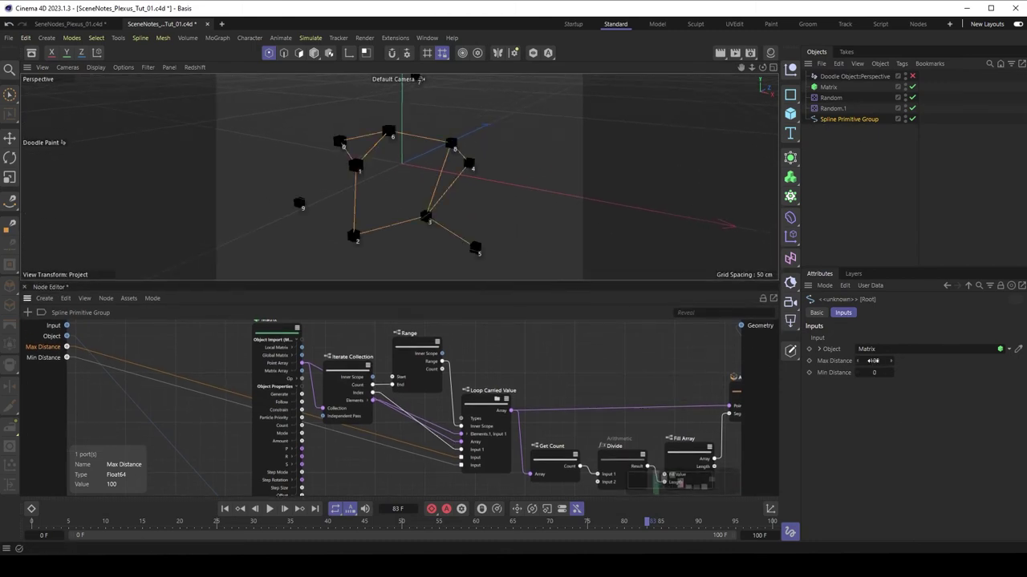
{"action": "left_click", "coordinate": [828, 87]}
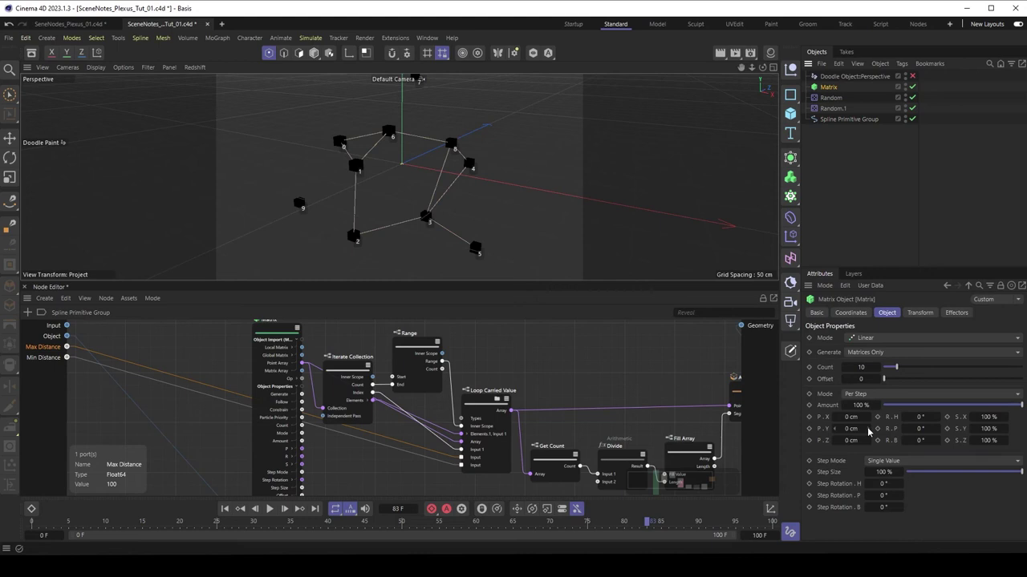
{"action": "left_click", "coordinate": [860, 367]}
{"action": "key", "text": "Return"}
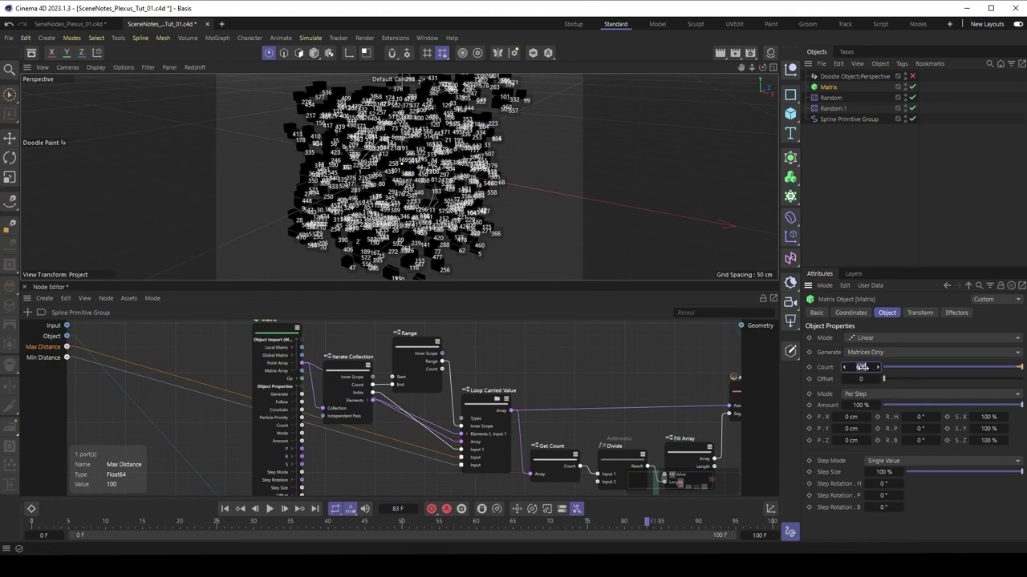
{"action": "type", "text": "100"}
{"action": "key", "text": "Return"}
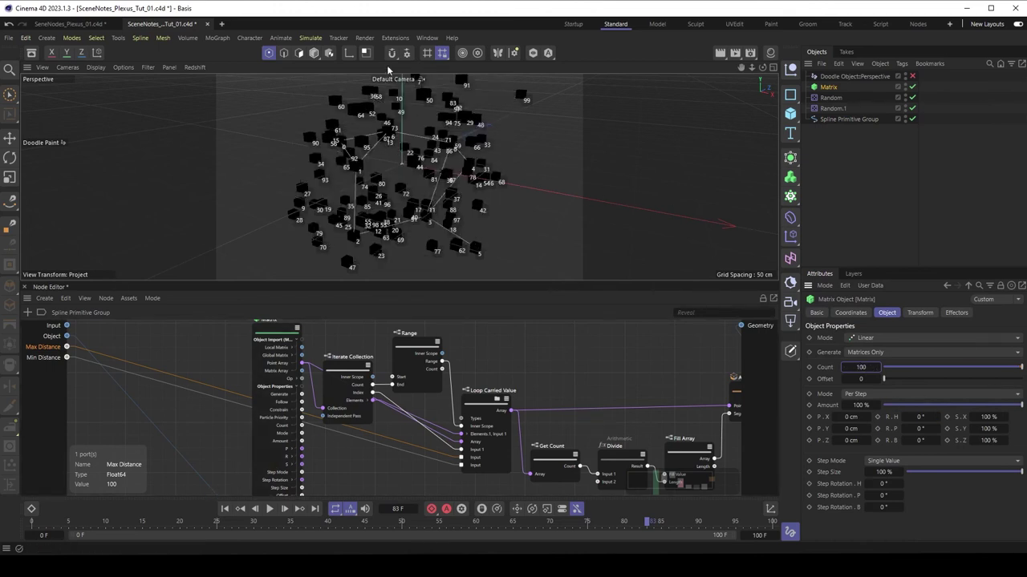
Go back to frame 0 and enable Time-Dependent on the Matrix node
{"action": "left_click", "coordinate": [225, 509]}
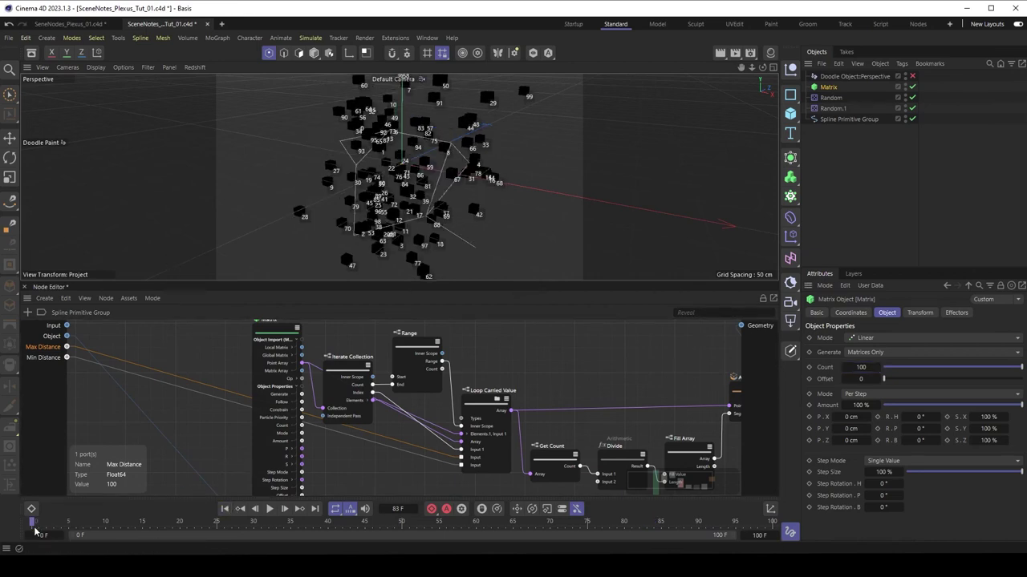
{"action": "scroll", "coordinate": [366, 350], "scroll_direction": "down", "scroll_amount": 3}
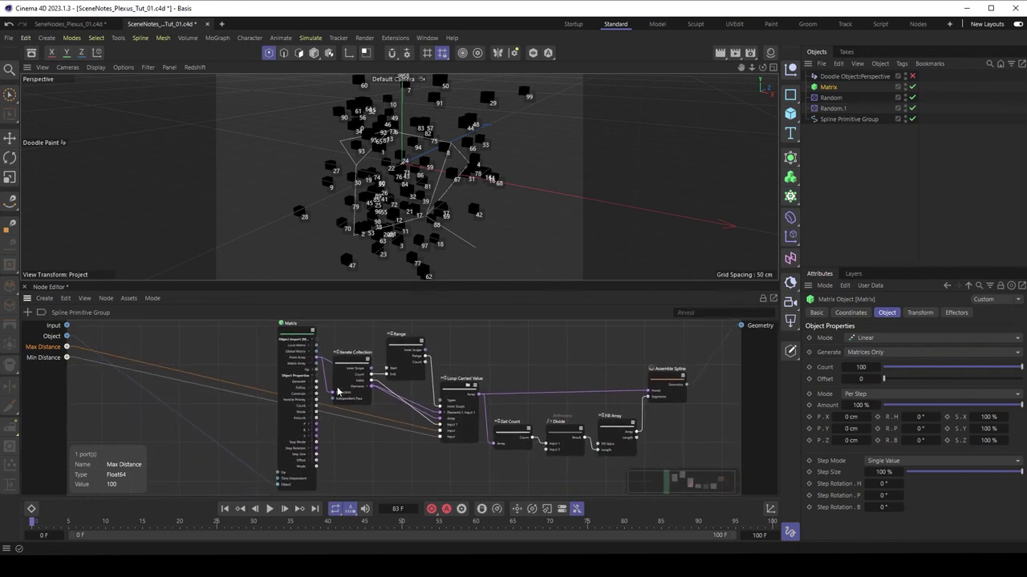
{"action": "left_click", "coordinate": [294, 336]}
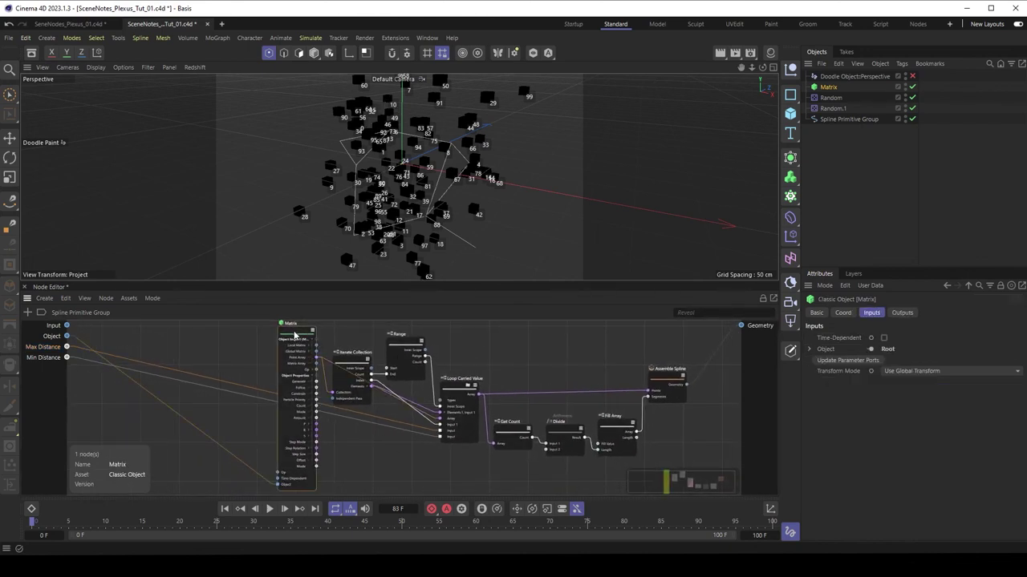
{"action": "left_click", "coordinate": [884, 339]}
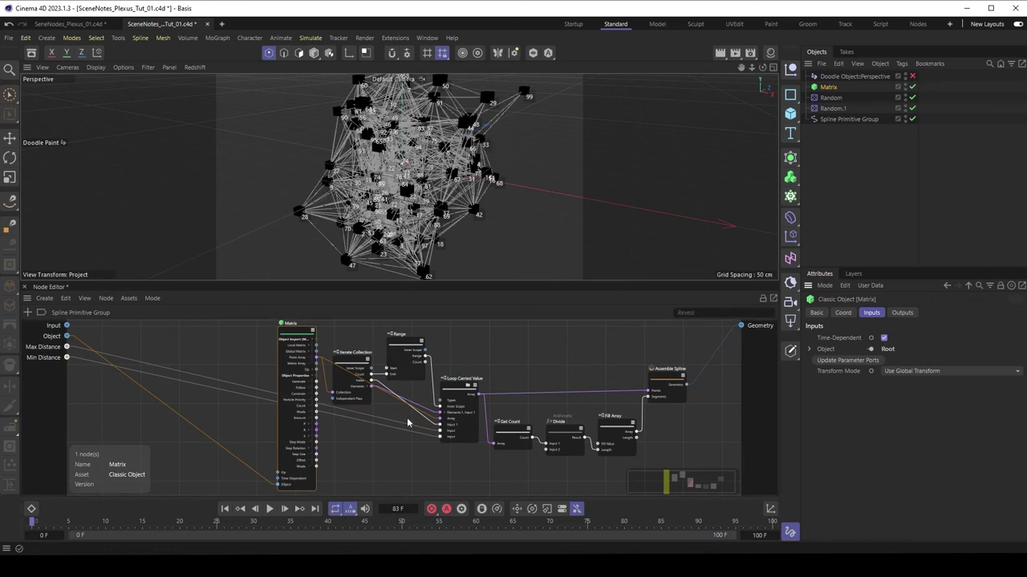
Set the Spline Primitive Group's Max Distance to 30
{"action": "left_click", "coordinate": [834, 120]}
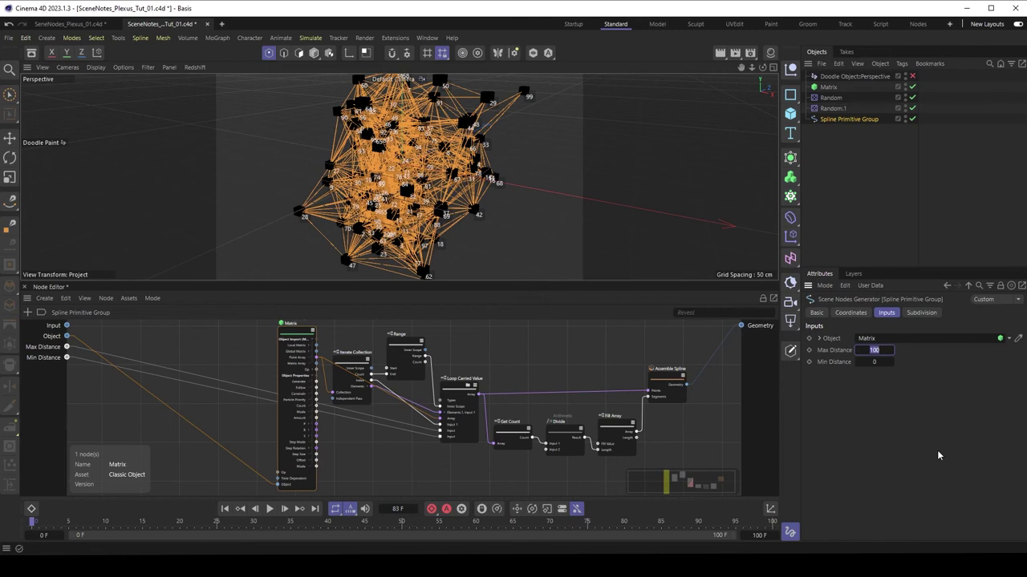
{"action": "type", "text": "30"}
{"action": "key", "text": "Return"}
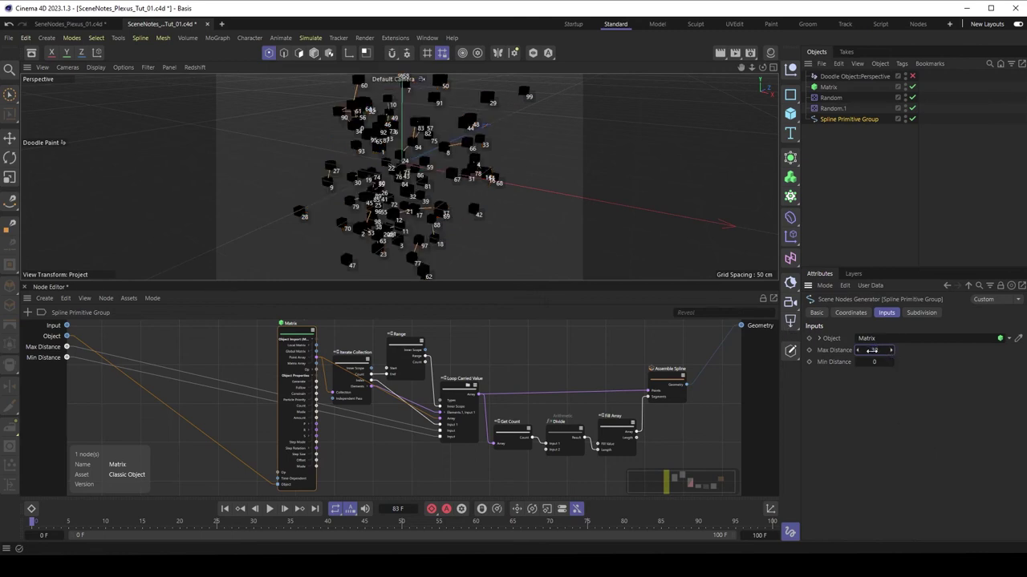
Set the Spline Primitive Group's Max Distance to 50 and Min Distance to 24.76, and hide the Matrix object in the viewport
{"action": "left_click_drag", "start_coordinate": [870, 350], "coordinate": [886, 350]}
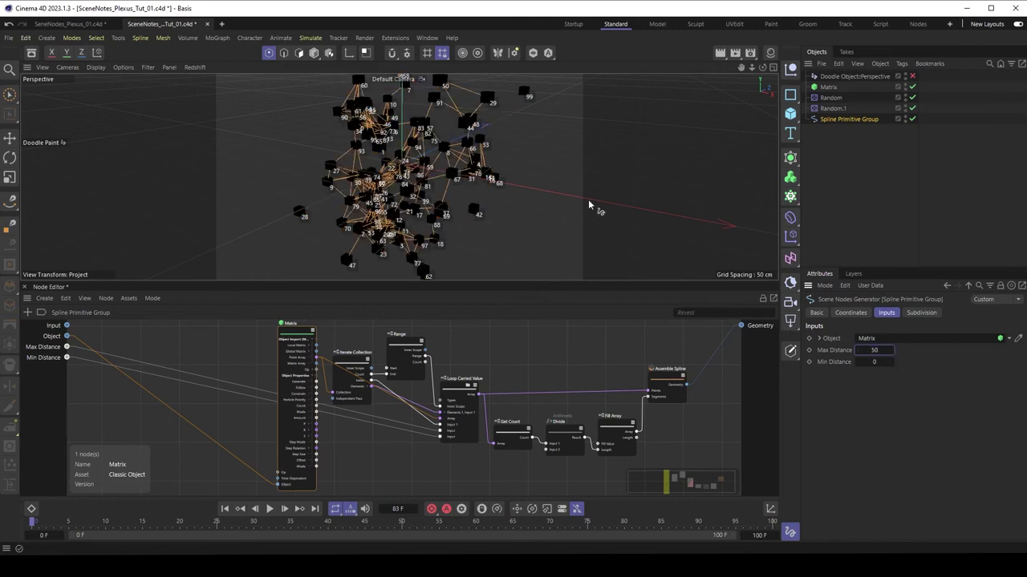
{"action": "left_click", "coordinate": [905, 86]}
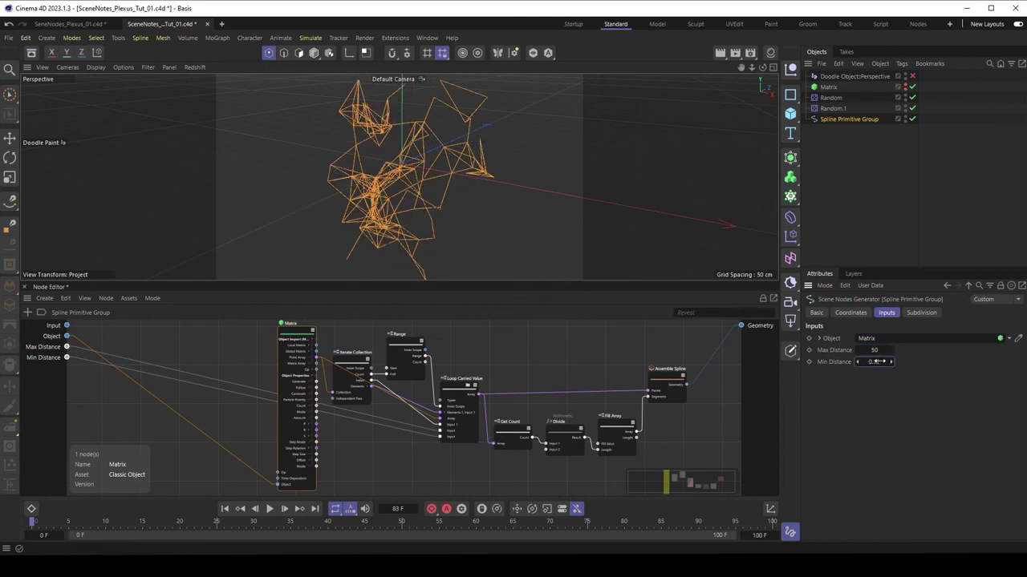
{"action": "mouse_move", "coordinate": [876, 362]}
{"action": "left_mouse_down"}
{"action": "mouse_move", "coordinate": [957, 364]}
{"action": "mouse_move", "coordinate": [853, 359]}
{"action": "mouse_move", "coordinate": [870, 361]}
{"action": "left_mouse_up"}
{"action": "left_click_drag", "start_coordinate": [393, 280], "coordinate": [401, 227]}
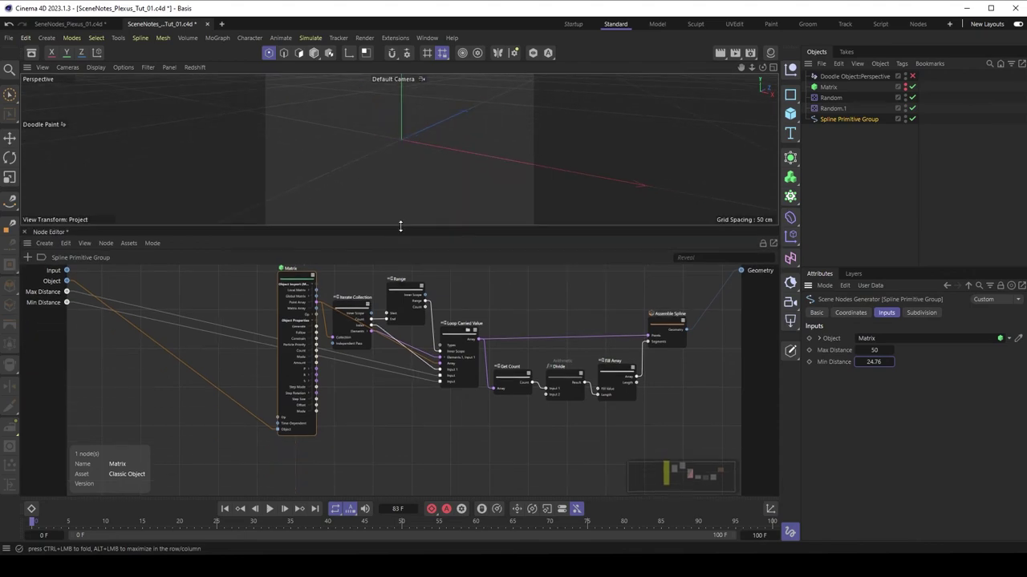
{"action": "middle_click_drag", "start_coordinate": [544, 308], "coordinate": [498, 327]}
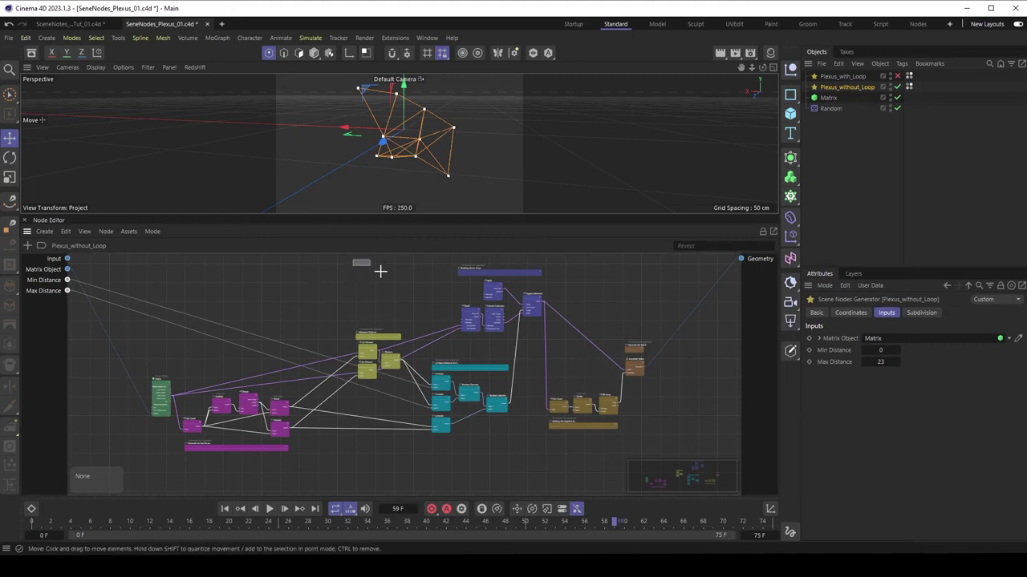
In the SeneNodes_Plexus_01 document, examine the Plexus_without_Loop node groups for the segment array, vector array and distance comparison
{"action": "left_click_drag", "start_coordinate": [353, 260], "coordinate": [682, 443]}
{"action": "scroll", "coordinate": [564, 358], "scroll_direction": "up", "scroll_amount": 5}
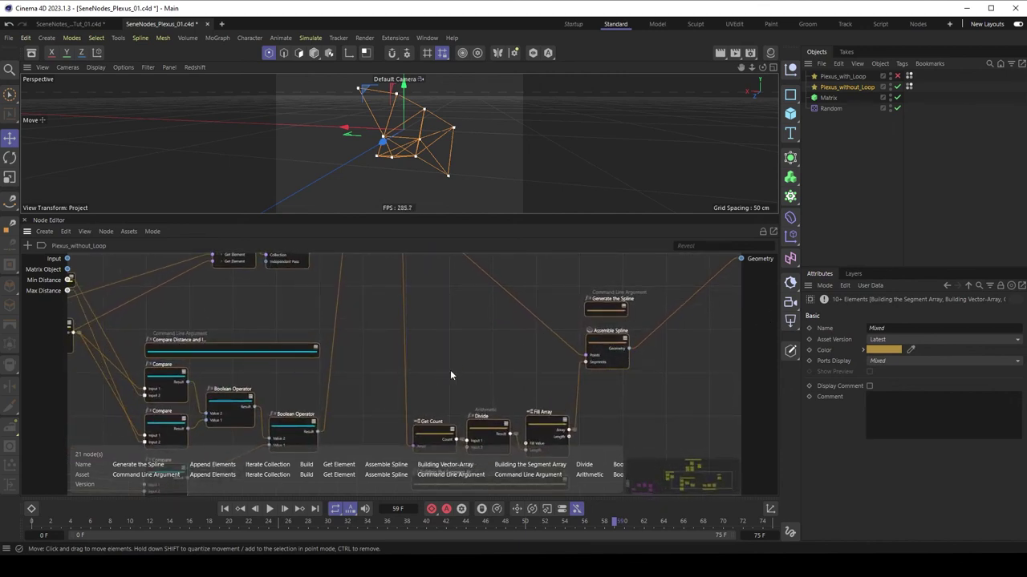
{"action": "middle_click_drag", "start_coordinate": [450, 370], "coordinate": [482, 314]}
{"action": "left_click_drag", "start_coordinate": [453, 331], "coordinate": [593, 393]}
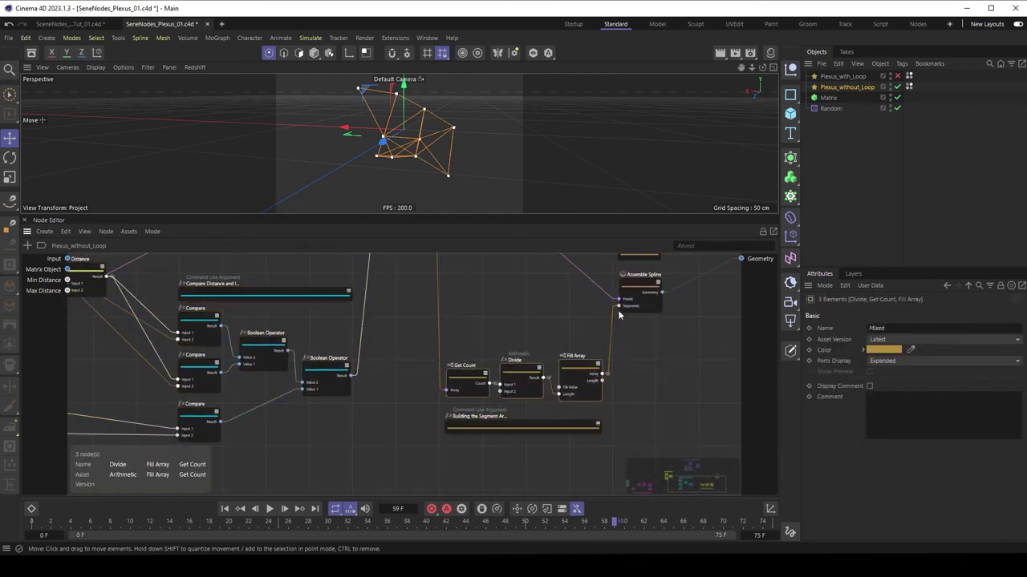
{"action": "middle_click_drag", "start_coordinate": [514, 315], "coordinate": [637, 466]}
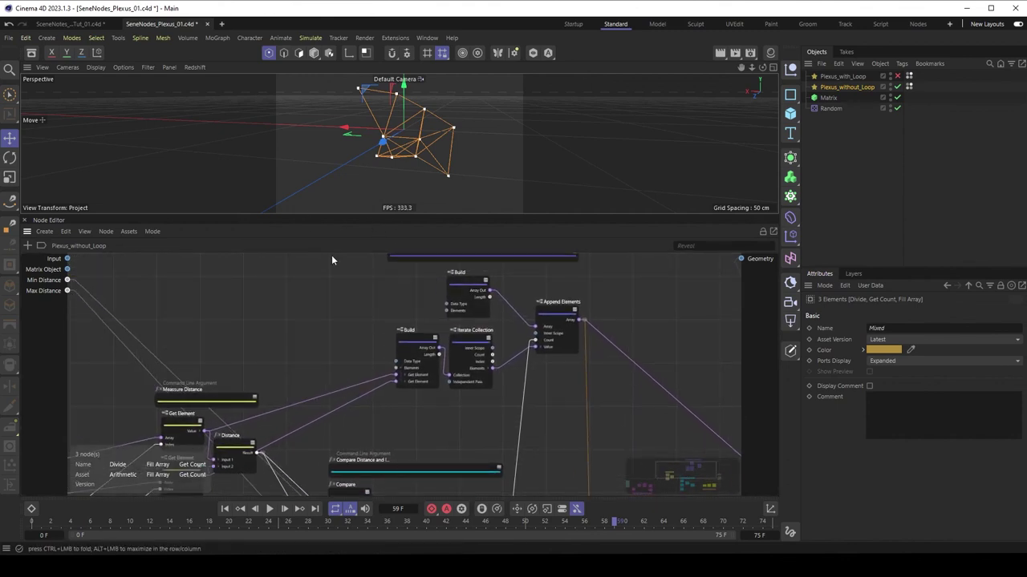
{"action": "left_click_drag", "start_coordinate": [354, 279], "coordinate": [531, 354]}
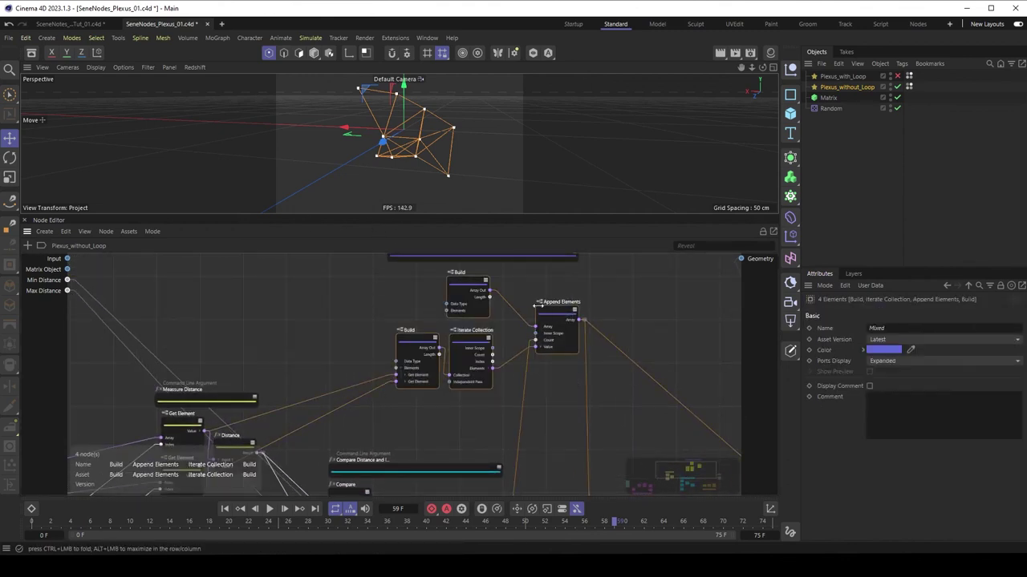
{"action": "middle_click_drag", "start_coordinate": [446, 406], "coordinate": [431, 431]}
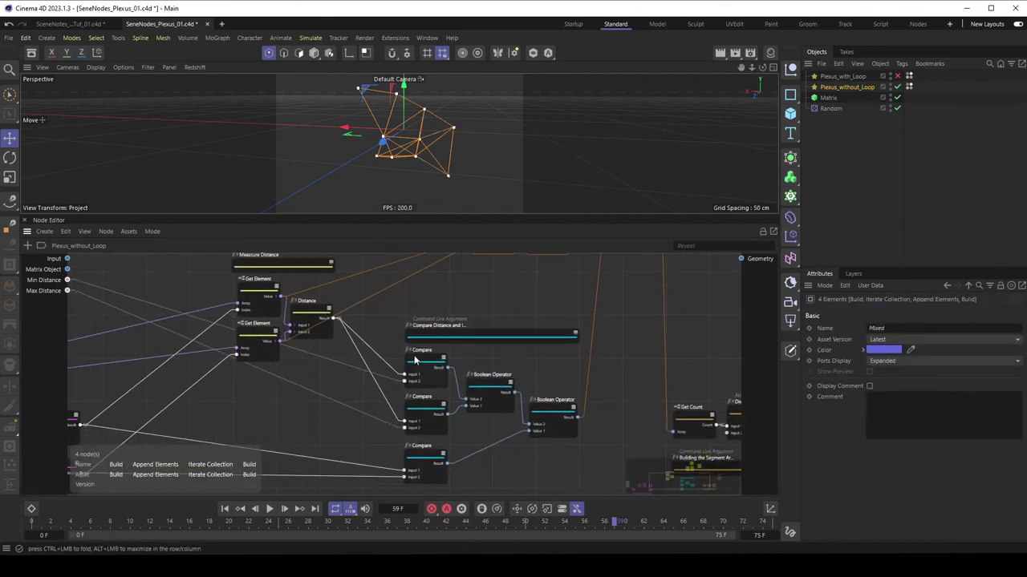
{"action": "left_click_drag", "start_coordinate": [389, 346], "coordinate": [582, 475]}
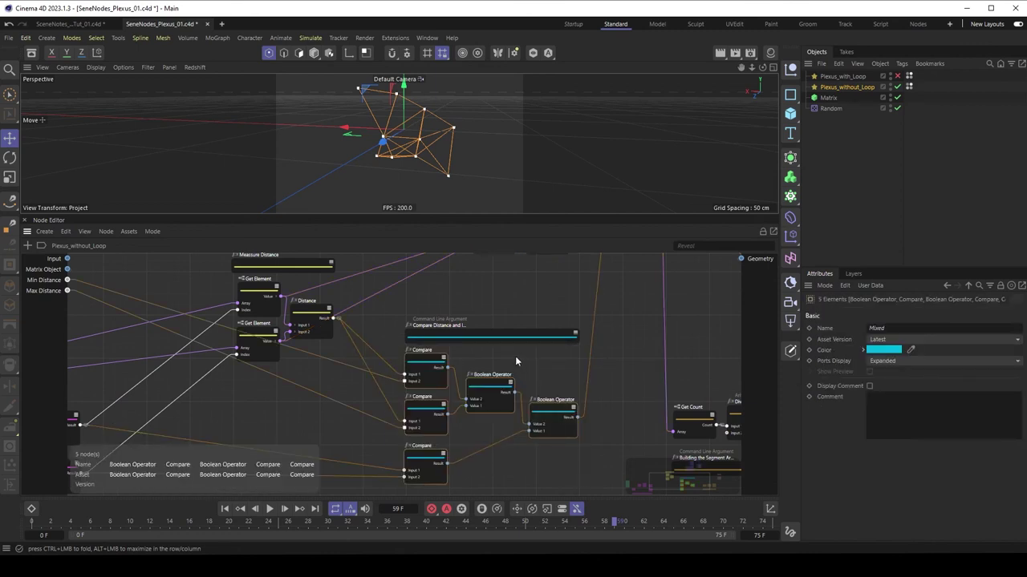
{"action": "scroll", "coordinate": [508, 354], "scroll_direction": "down", "scroll_amount": 6}
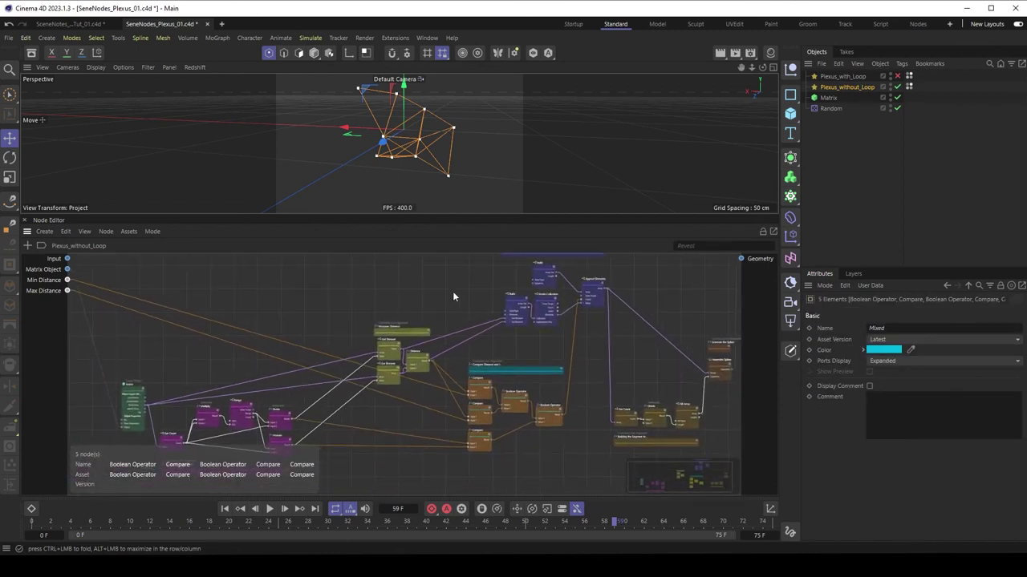
{"action": "left_click_drag", "start_coordinate": [376, 261], "coordinate": [602, 458]}
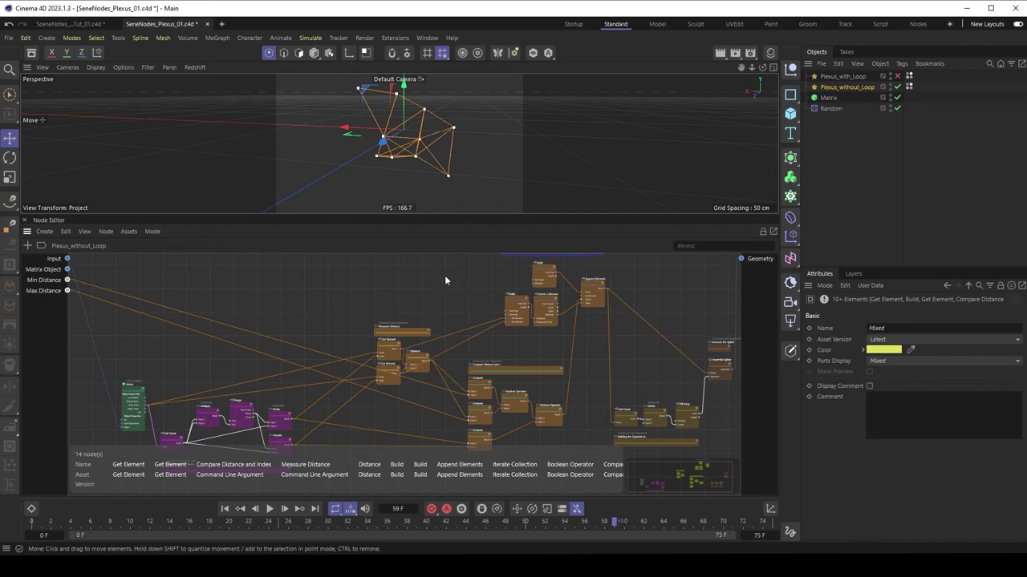
Examine how the nodes generating the two iteration indices connect to the Get Element and Distance nodes
{"action": "middle_click_drag", "start_coordinate": [244, 404], "coordinate": [343, 353]}
{"action": "scroll", "coordinate": [325, 381], "scroll_direction": "up", "scroll_amount": 5}
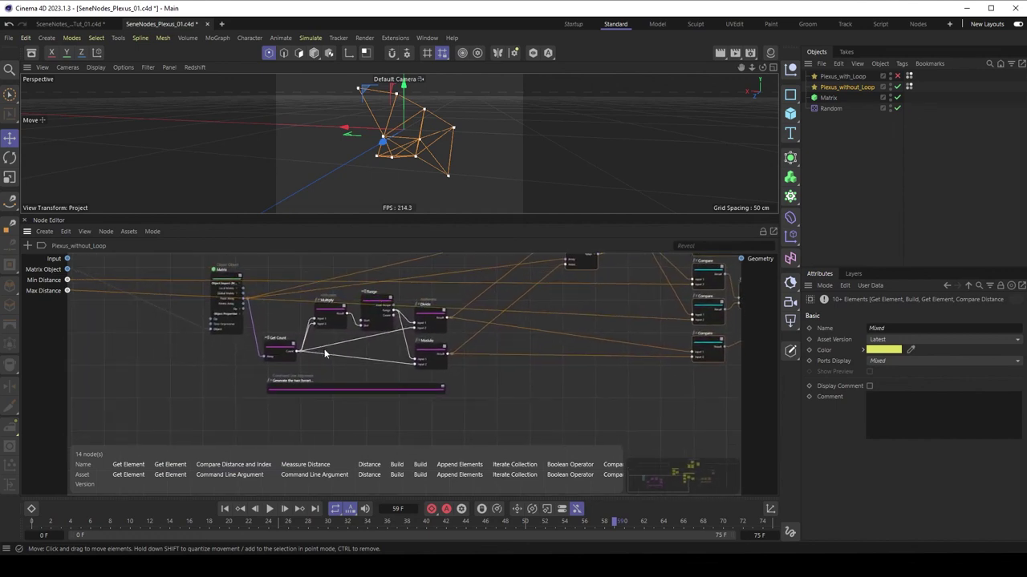
{"action": "scroll", "coordinate": [373, 332], "scroll_direction": "up", "scroll_amount": 5}
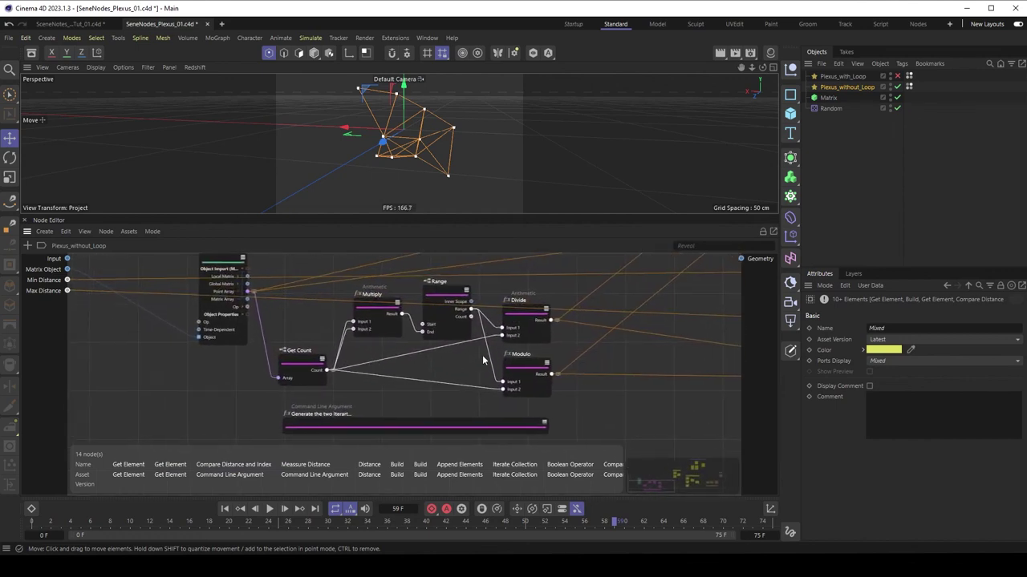
{"action": "left_click", "coordinate": [731, 368]}
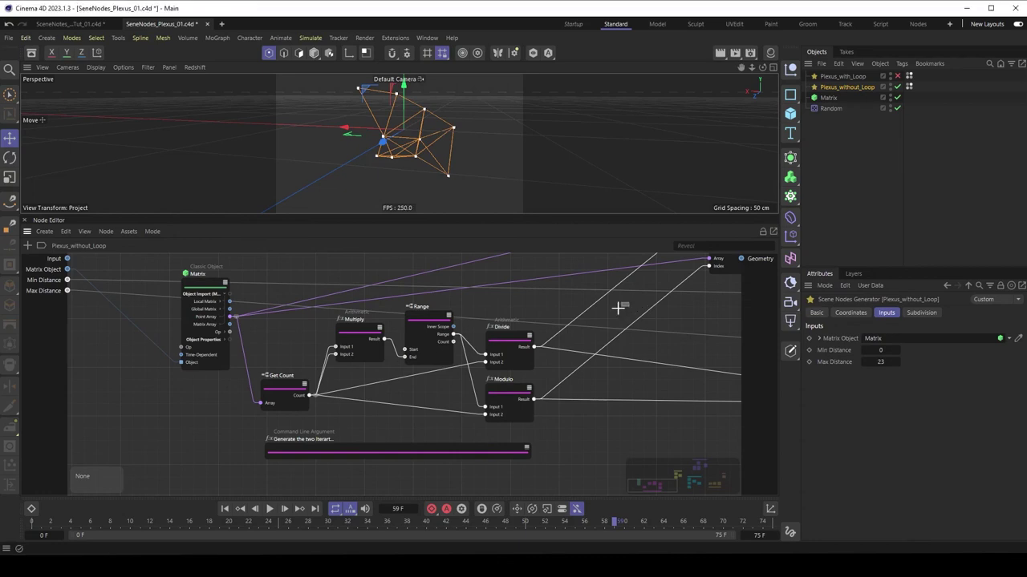
{"action": "key", "text": "ctrl+v"}
{"action": "middle_click_drag", "start_coordinate": [615, 303], "coordinate": [462, 372]}
{"action": "middle_click_drag", "start_coordinate": [521, 234], "coordinate": [506, 273]}
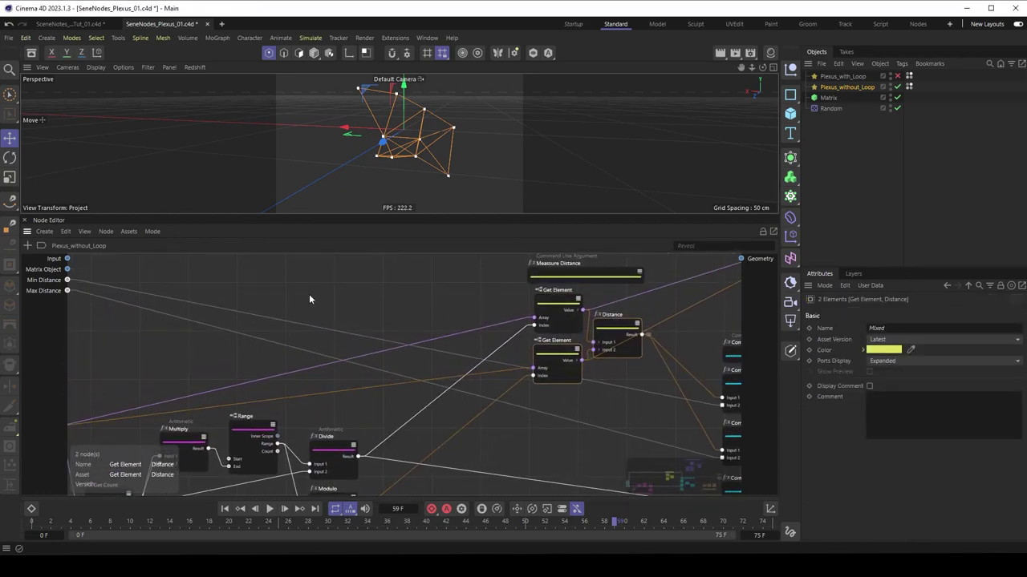
{"action": "middle_click_drag", "start_coordinate": [383, 314], "coordinate": [436, 284]}
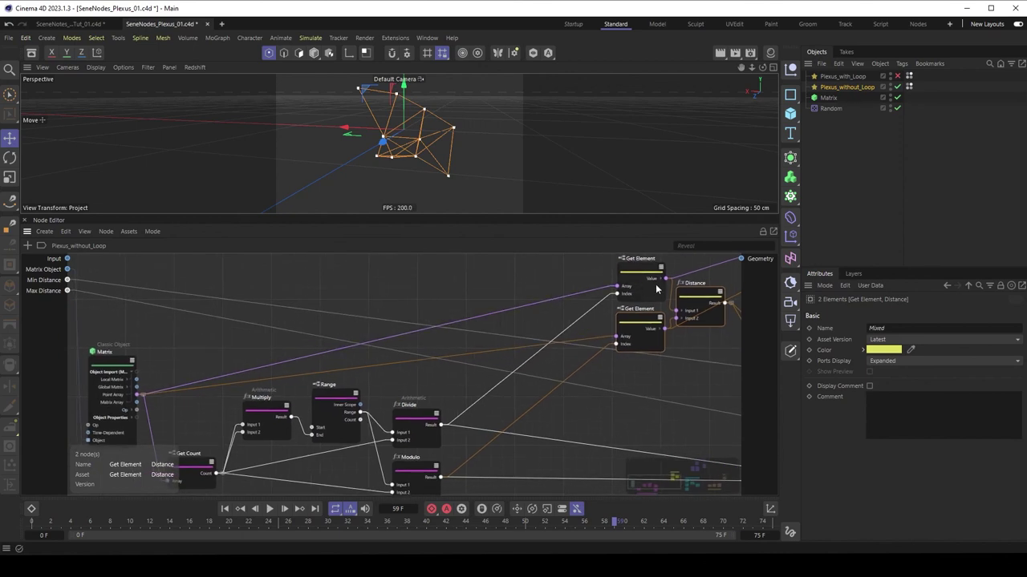
{"action": "left_click", "coordinate": [432, 386]}
{"action": "middle_click_drag", "start_coordinate": [380, 385], "coordinate": [443, 316]}
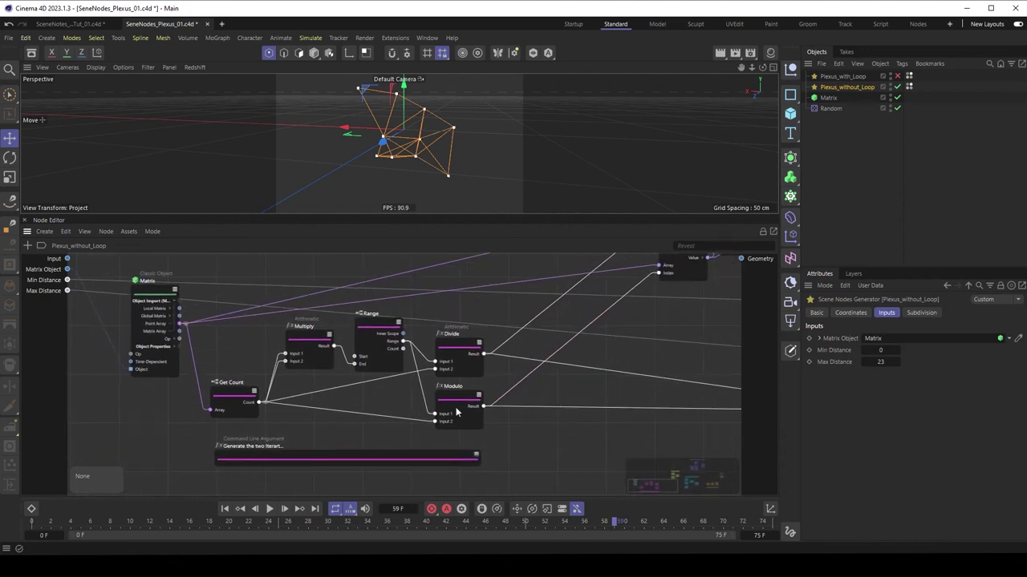
Inspect the full value list of the Divide node's Result port in the Data Inspector
{"action": "left_click", "coordinate": [473, 359]}
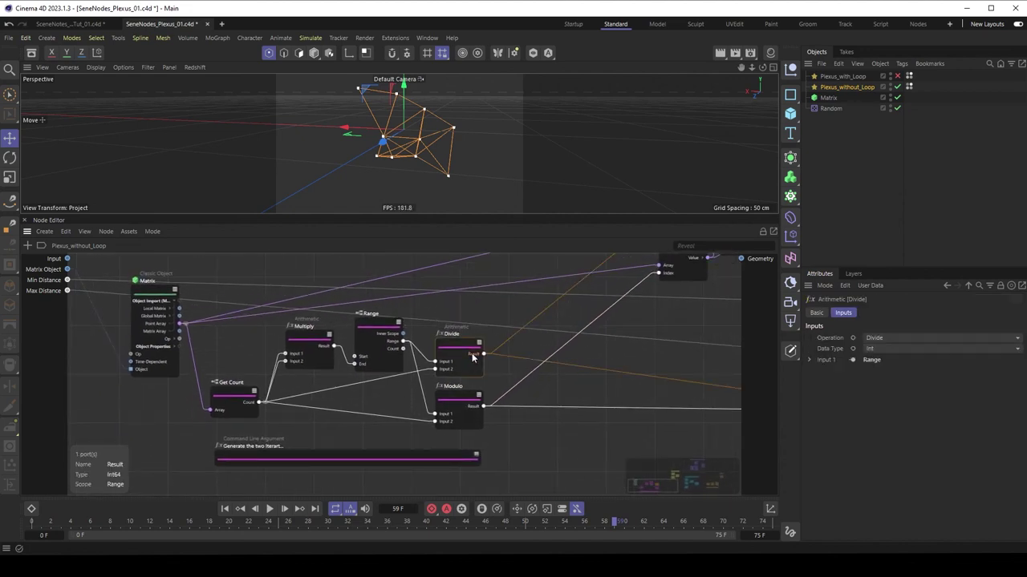
{"action": "left_click", "coordinate": [473, 409]}
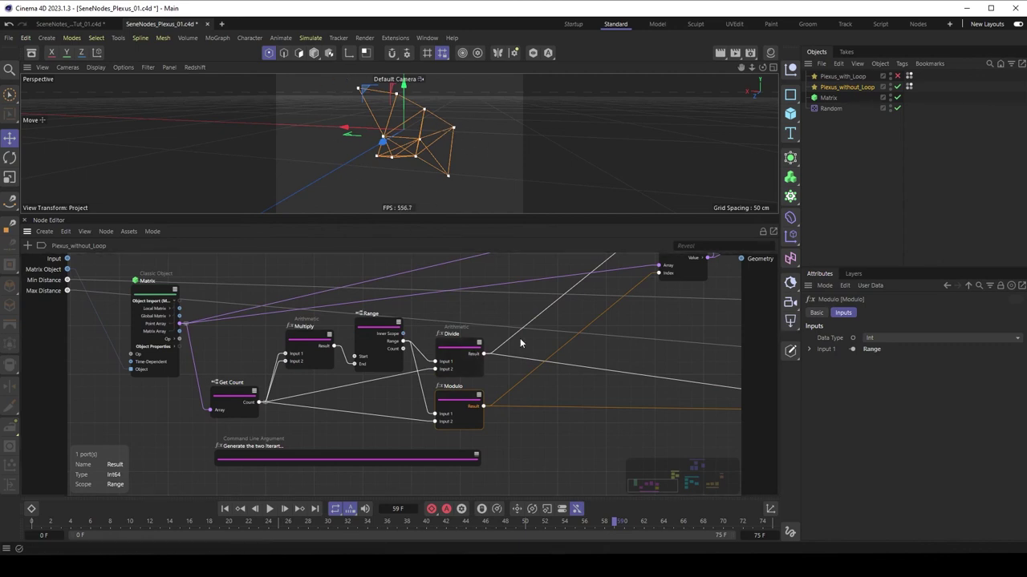
{"action": "left_click", "coordinate": [471, 360]}
{"action": "right_click", "coordinate": [472, 356]}
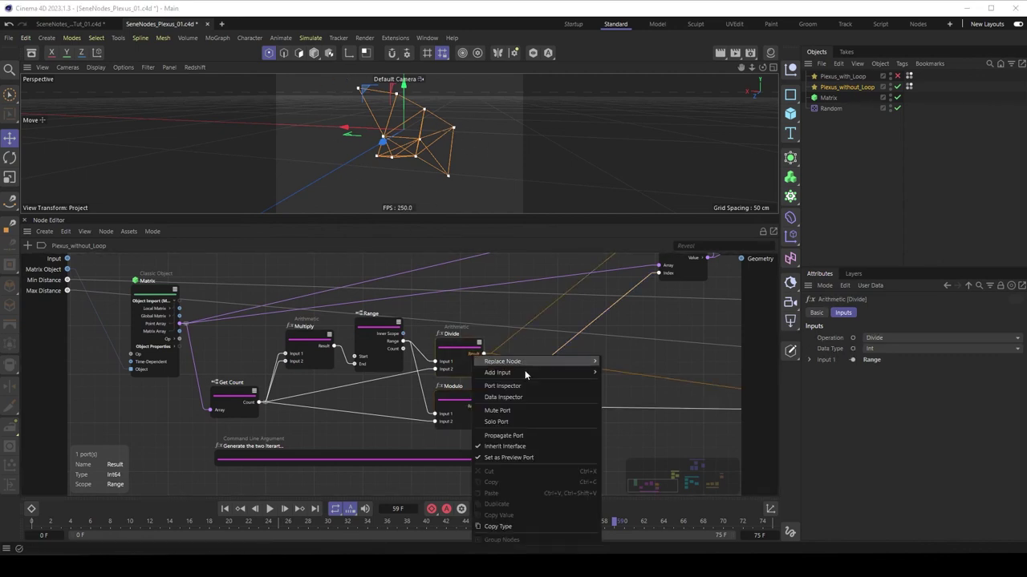
{"action": "left_click", "coordinate": [534, 396]}
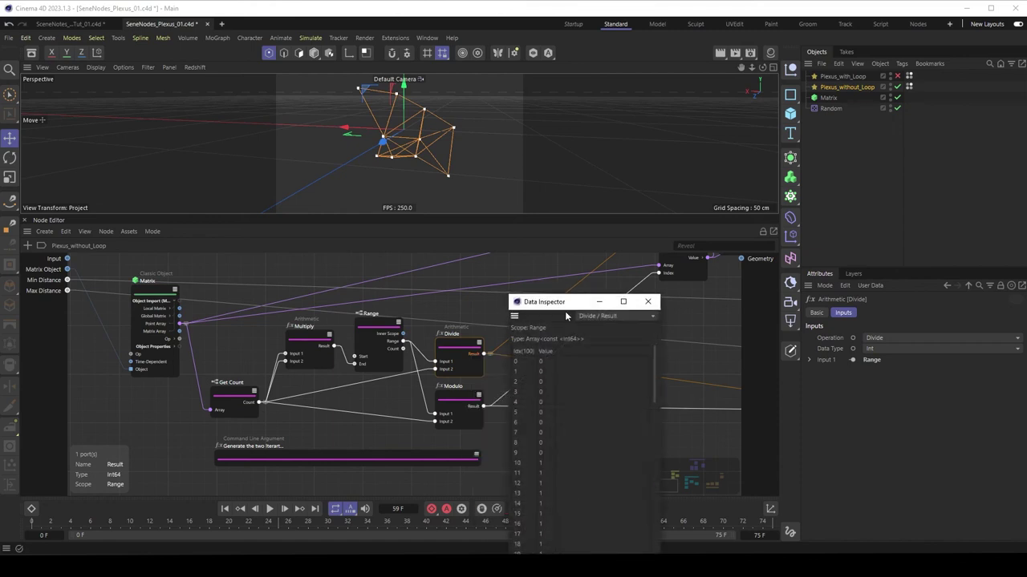
{"action": "left_click_drag", "start_coordinate": [550, 302], "coordinate": [561, 124]}
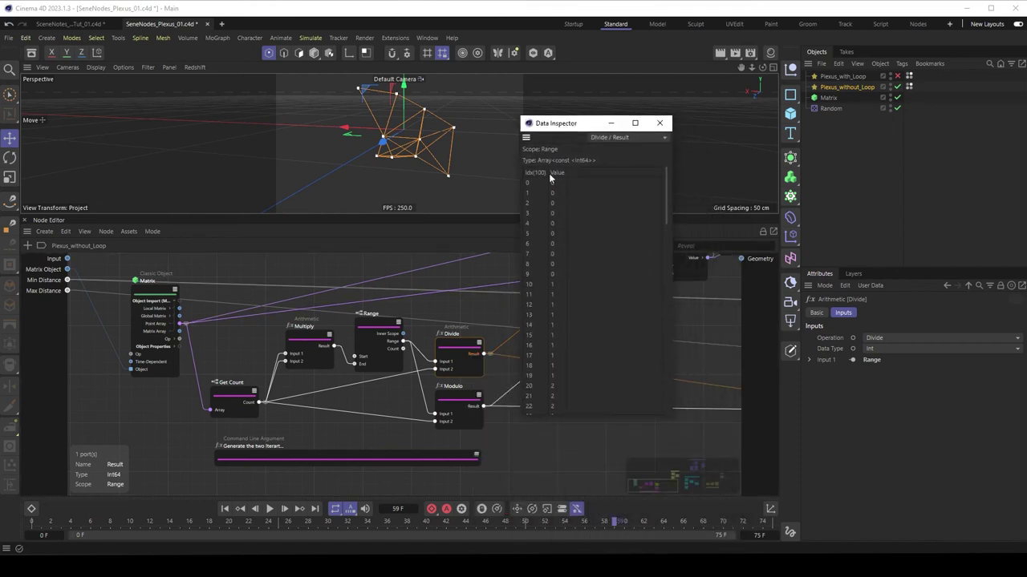
{"action": "left_click_drag", "start_coordinate": [664, 183], "coordinate": [670, 427]}
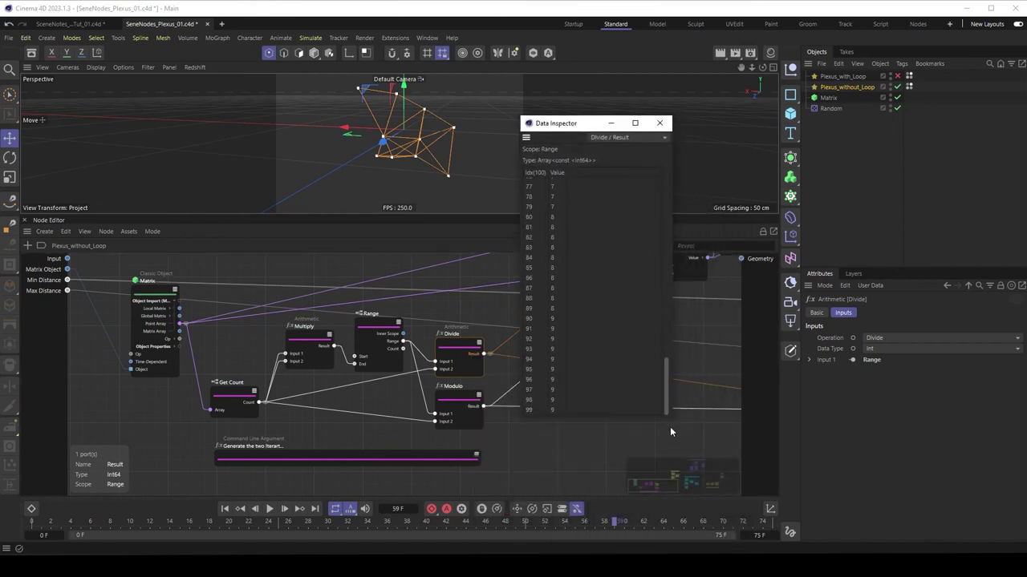
{"action": "left_click_drag", "start_coordinate": [664, 371], "coordinate": [666, 170]}
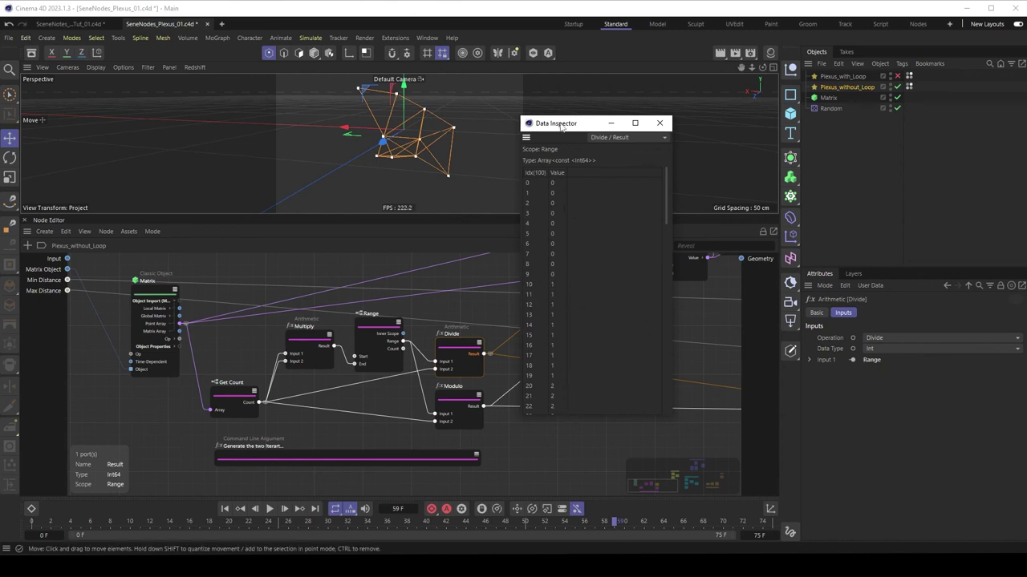
{"action": "left_click_drag", "start_coordinate": [561, 126], "coordinate": [630, 142]}
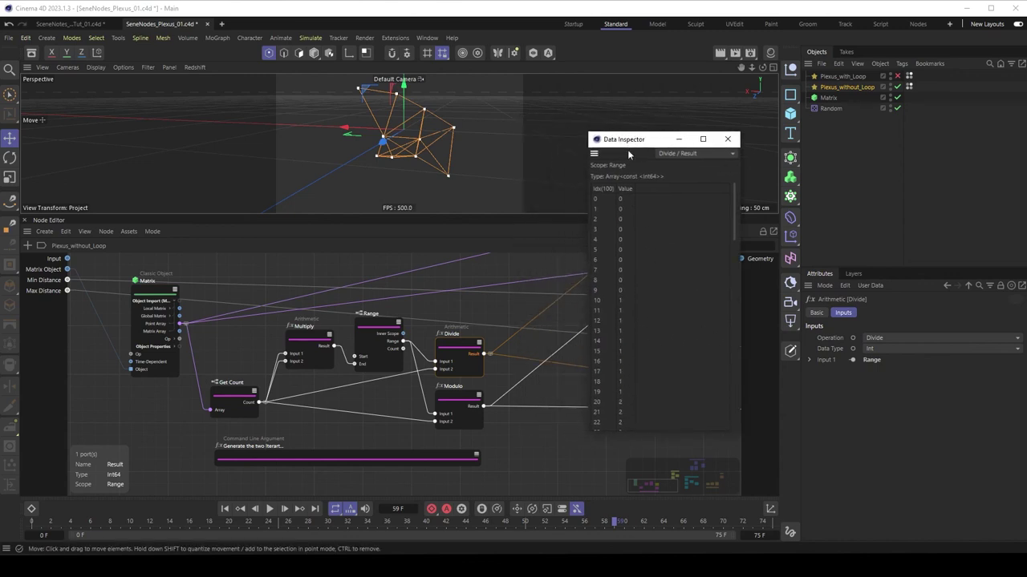
Inspect the Modulo node's Result port values in the Data Inspector, and close the inspector
{"action": "left_click", "coordinate": [471, 409]}
{"action": "right_click", "coordinate": [473, 408]}
{"action": "left_click", "coordinate": [506, 449]}
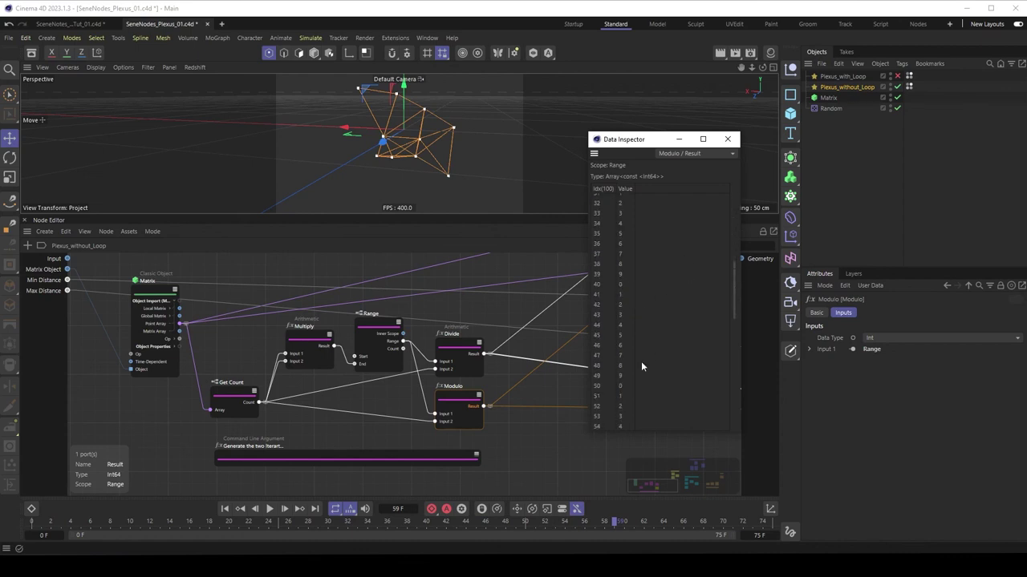
{"action": "left_click_drag", "start_coordinate": [625, 142], "coordinate": [654, 192]}
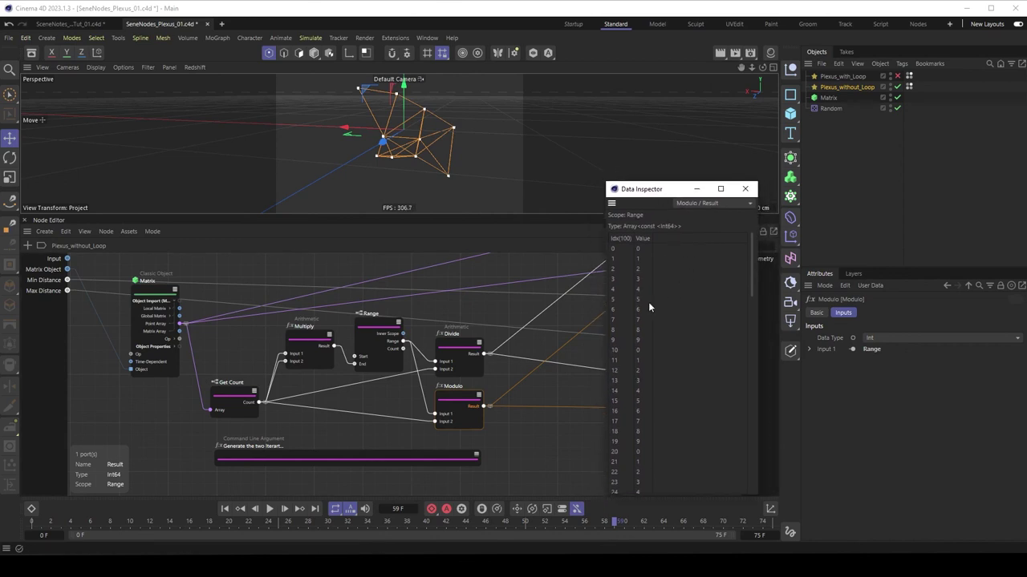
{"action": "left_click", "coordinate": [745, 188]}
Examine how Get Count feeds Multiply, Range, Divide and Modulo to generate the two iteration indices
{"action": "left_click", "coordinate": [371, 315]}
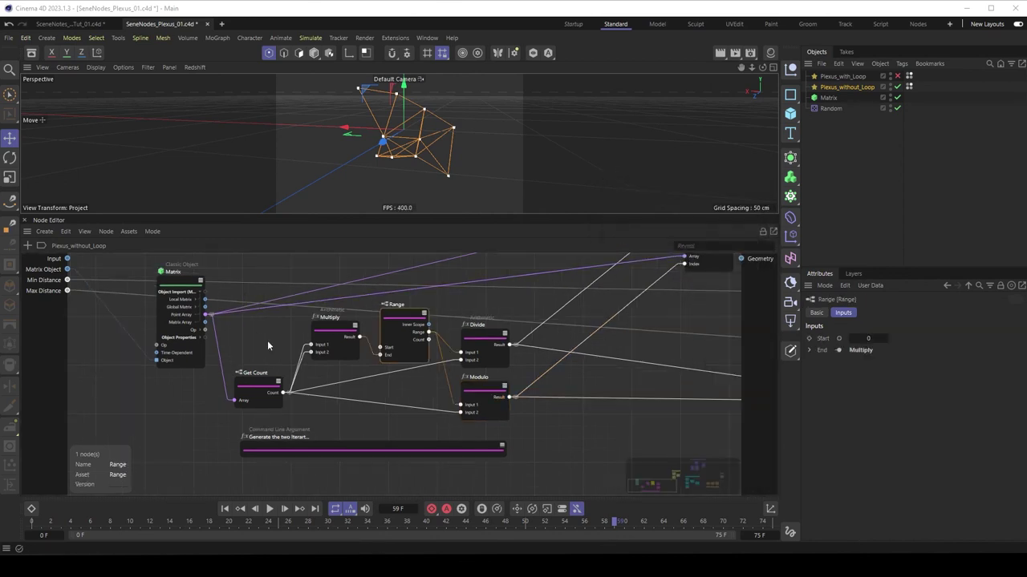
{"action": "mouse_move", "coordinate": [257, 384]}
{"action": "left_mouse_down"}
{"action": "mouse_move", "coordinate": [267, 383]}
{"action": "mouse_move", "coordinate": [251, 384]}
{"action": "left_mouse_up"}
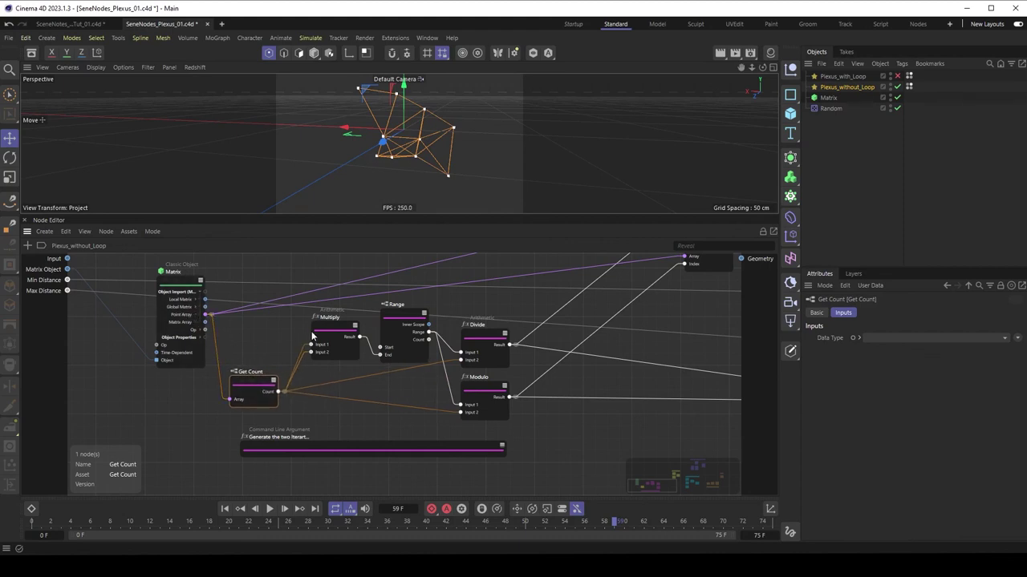
{"action": "left_click", "coordinate": [337, 329]}
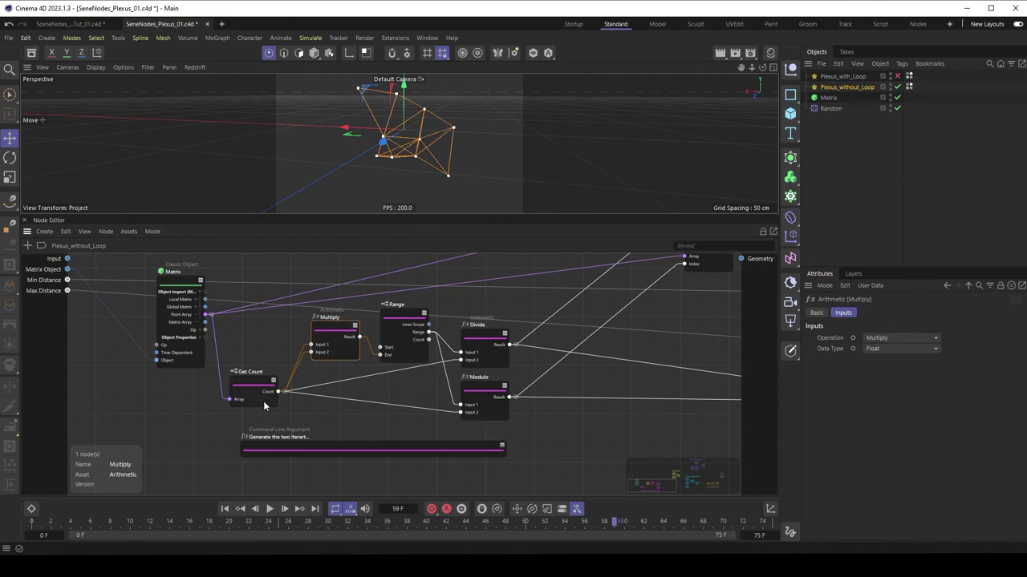
{"action": "left_click_drag", "start_coordinate": [343, 323], "coordinate": [338, 325]}
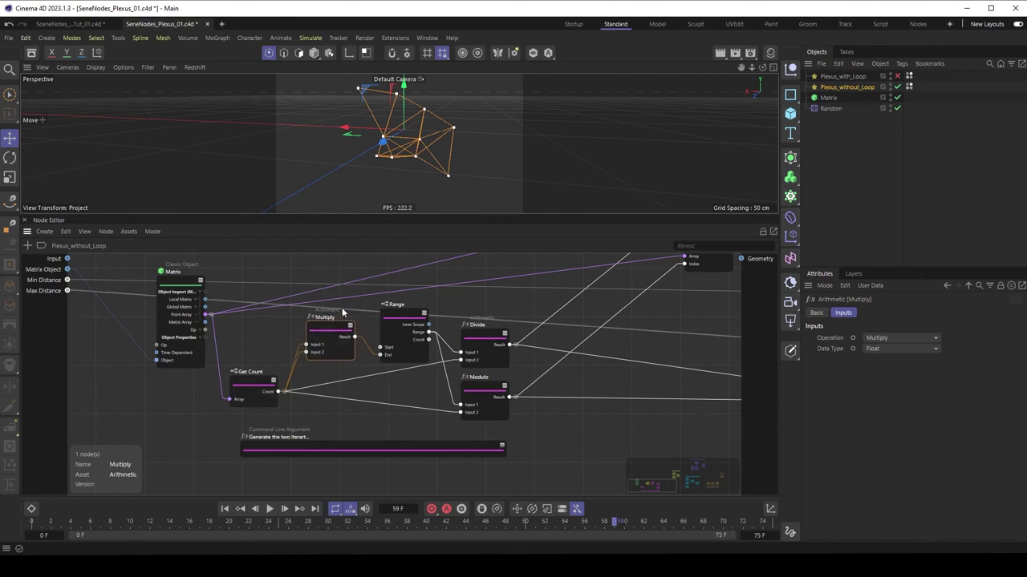
{"action": "left_click_drag", "start_coordinate": [394, 318], "coordinate": [393, 322]}
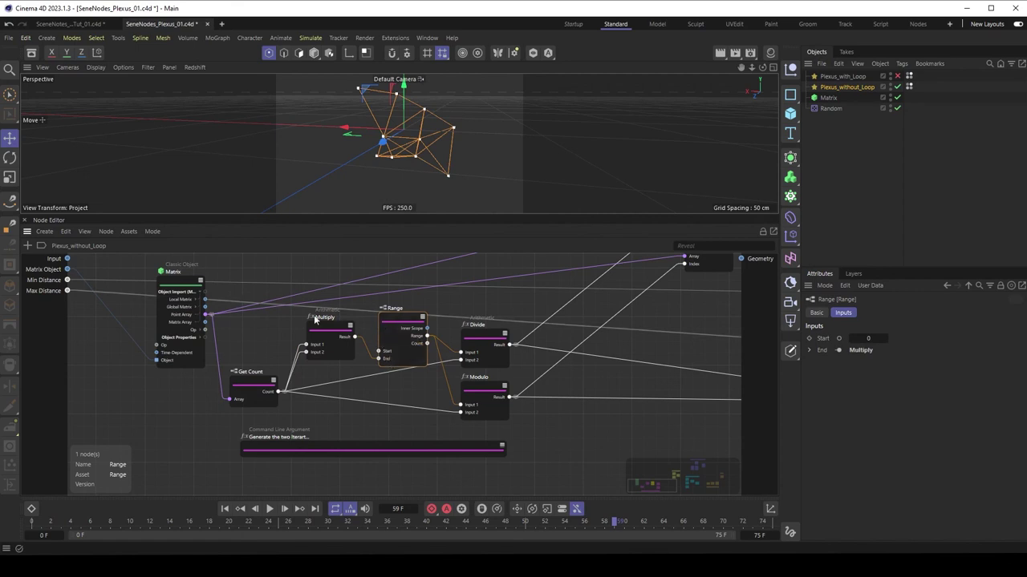
{"action": "left_click", "coordinate": [482, 327]}
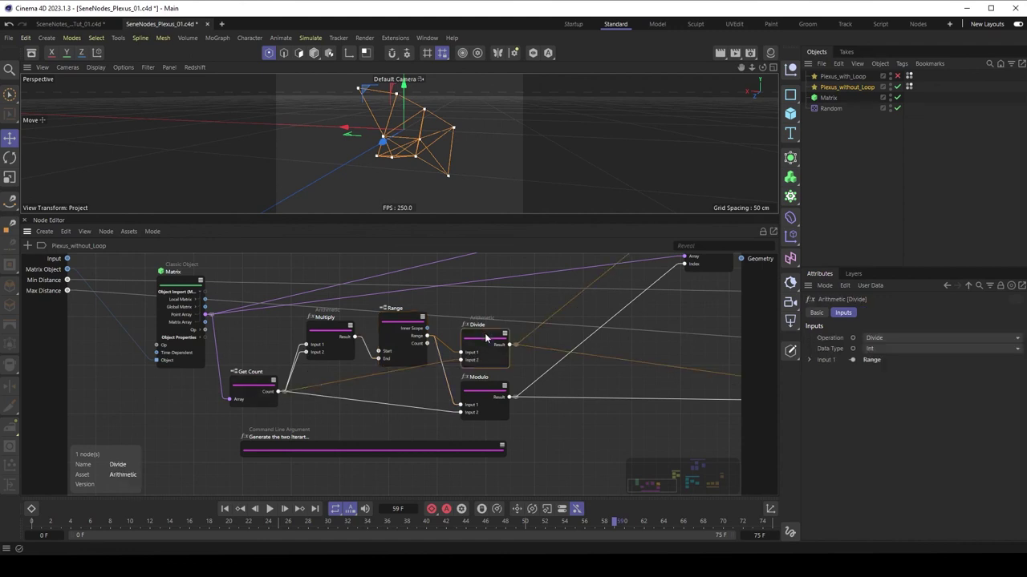
{"action": "left_click_drag", "start_coordinate": [485, 338], "coordinate": [483, 337]}
{"action": "left_click", "coordinate": [271, 391]}
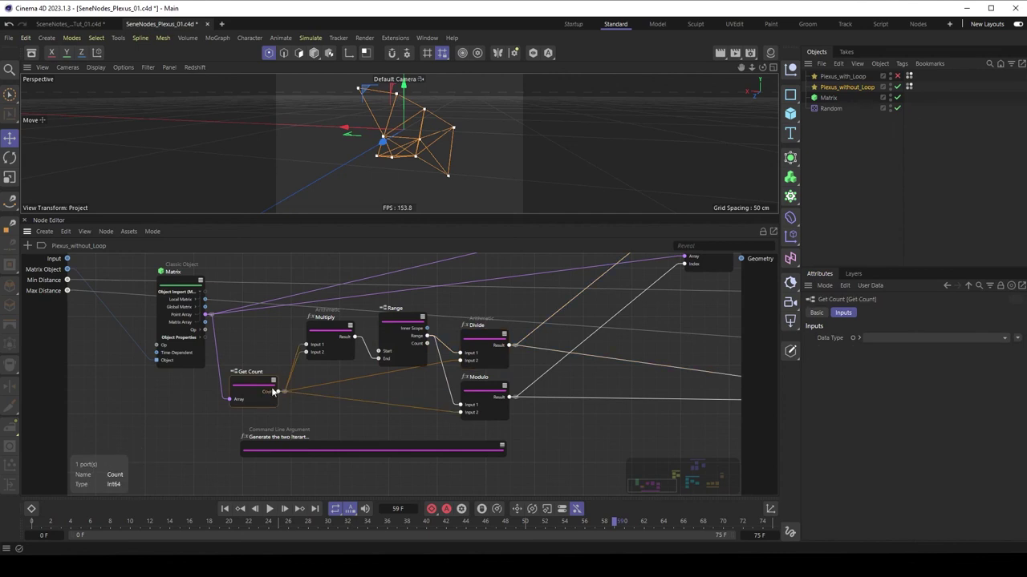
Examine the input settings and incoming connections of the Divide and Modulo nodes that generate the two iteration indices
{"action": "left_click", "coordinate": [487, 337]}
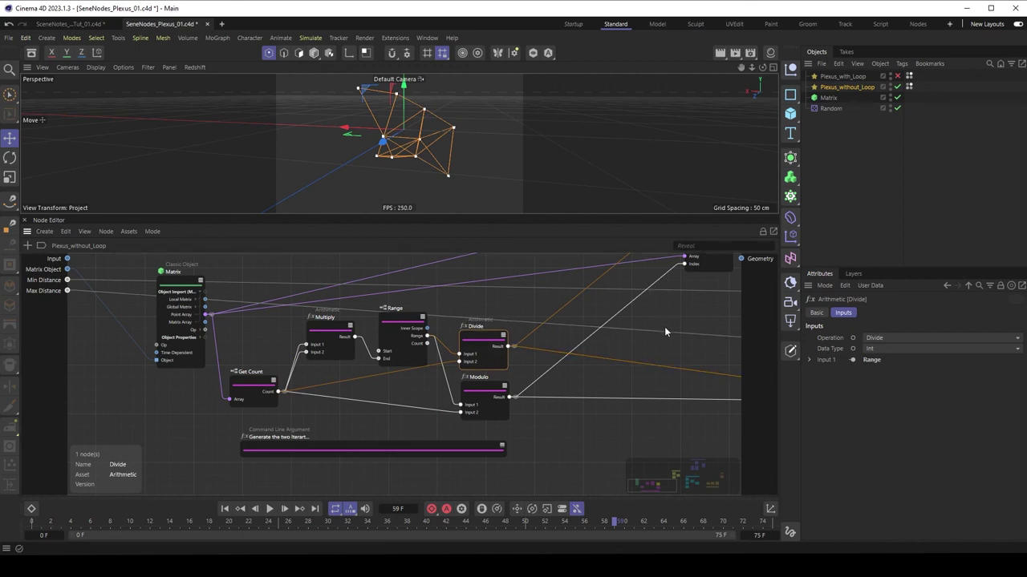
{"action": "left_click", "coordinate": [483, 390]}
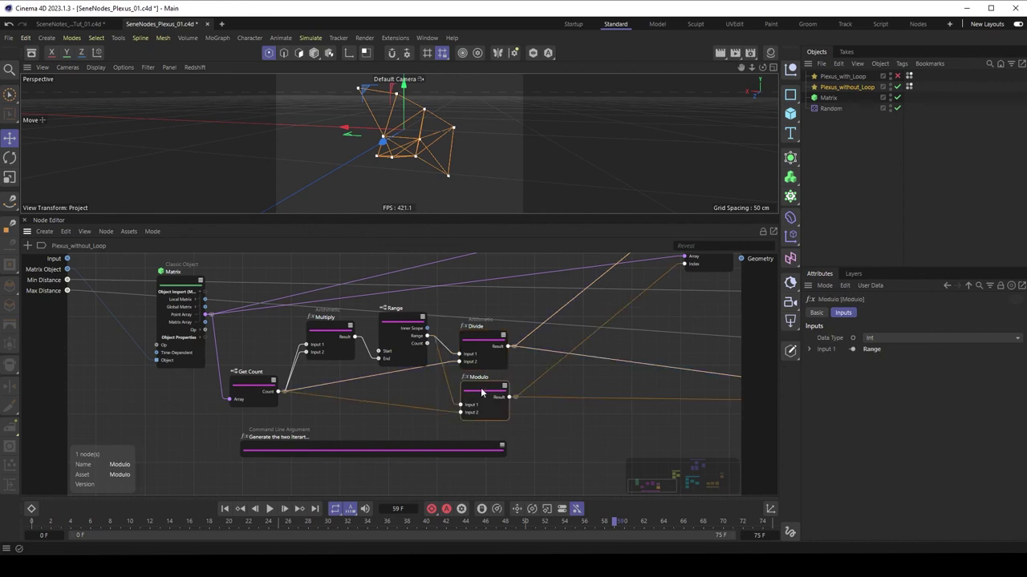
{"action": "left_click_drag", "start_coordinate": [481, 392], "coordinate": [479, 394]}
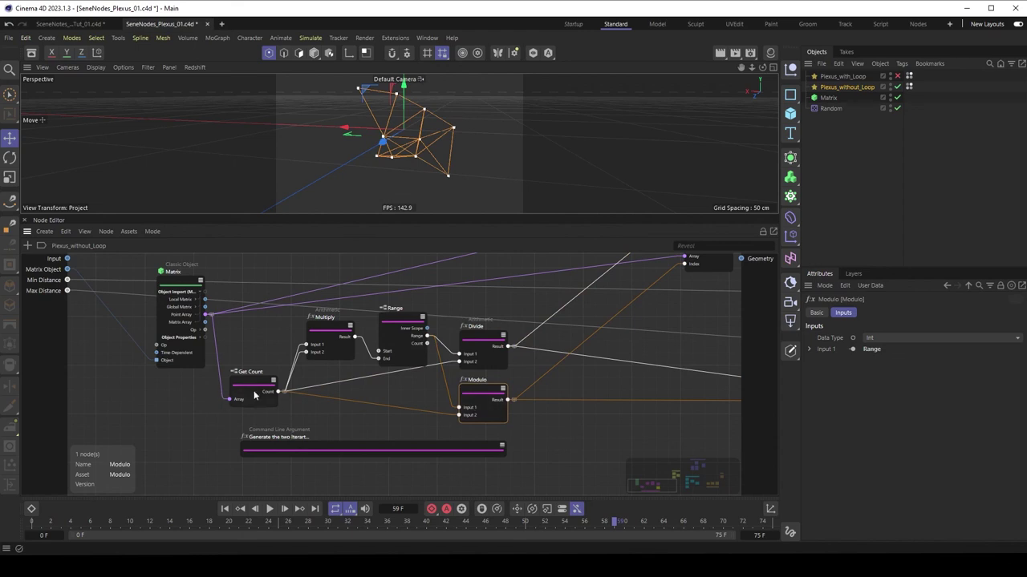
{"action": "left_click_drag", "start_coordinate": [431, 414], "coordinate": [465, 416]}
Inspect the array values of the Modulo node's Result port in the Data Inspector again, and close the inspector
{"action": "right_click", "coordinate": [499, 401]}
{"action": "key", "text": "Escape"}
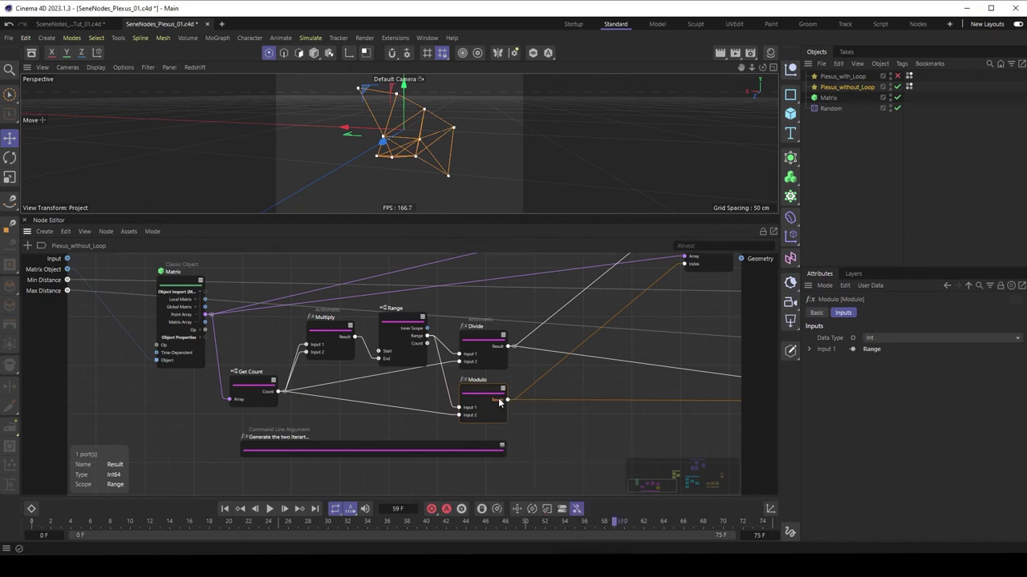
{"action": "right_click", "coordinate": [499, 401]}
{"action": "left_click", "coordinate": [523, 441]}
{"action": "left_click_drag", "start_coordinate": [609, 289], "coordinate": [655, 179]}
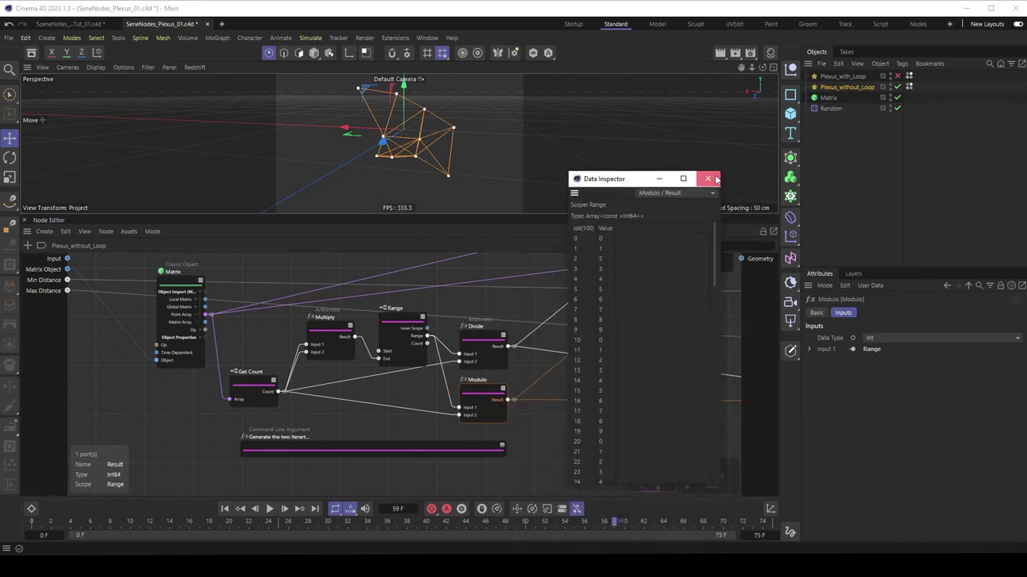
{"action": "left_click", "coordinate": [708, 178]}
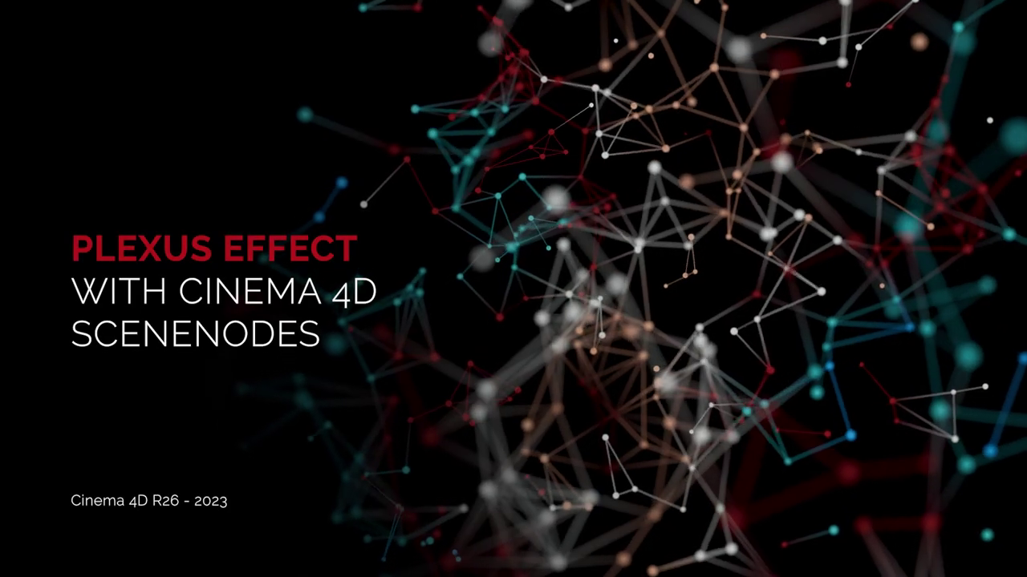